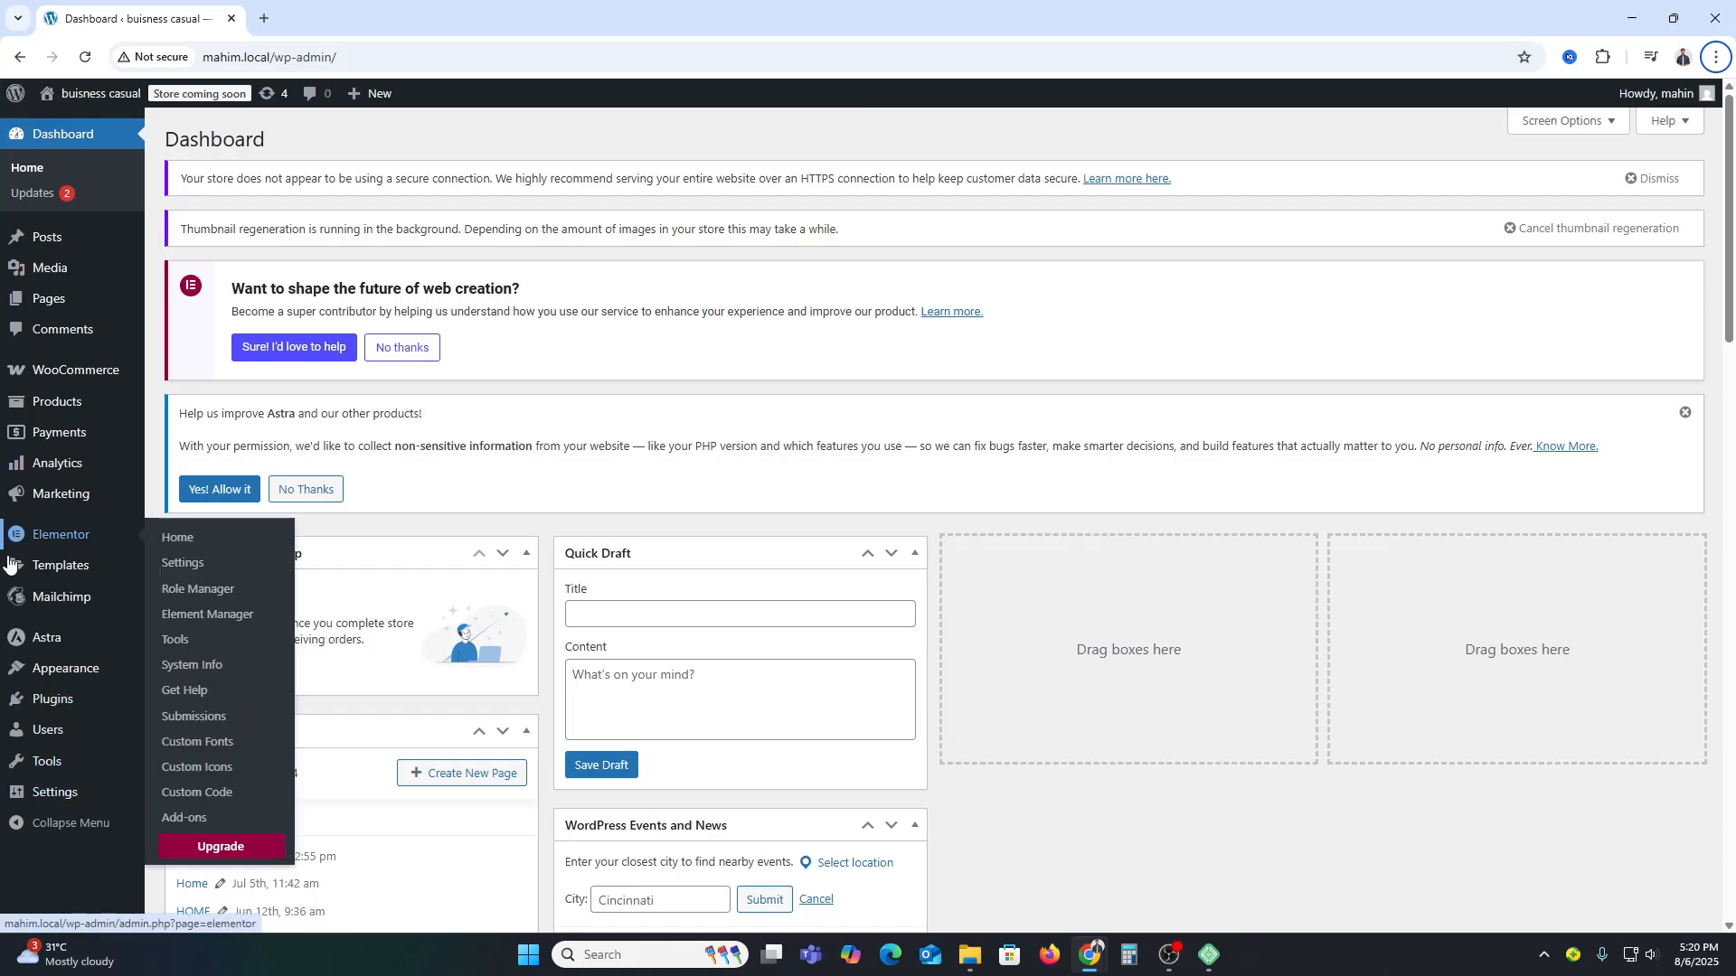
- Open the list of installed plugins and update the Elementor plugin to the available new version
mouse_move(92, 536)
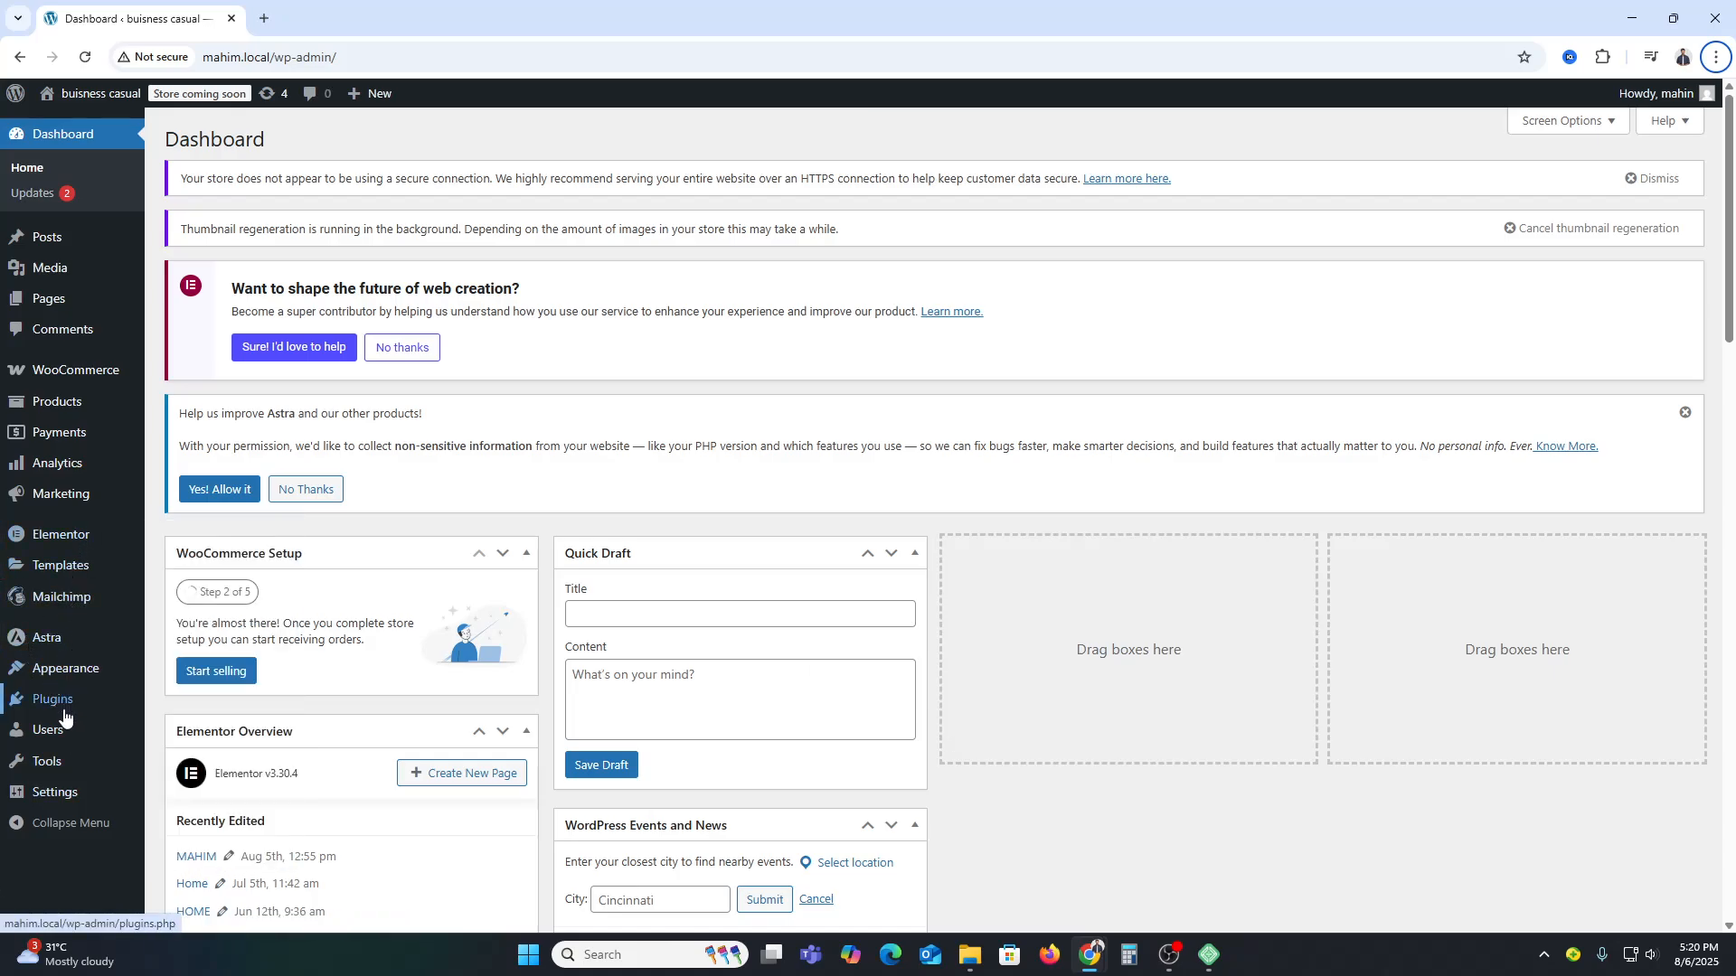
mouse_move(63, 705)
click(176, 705)
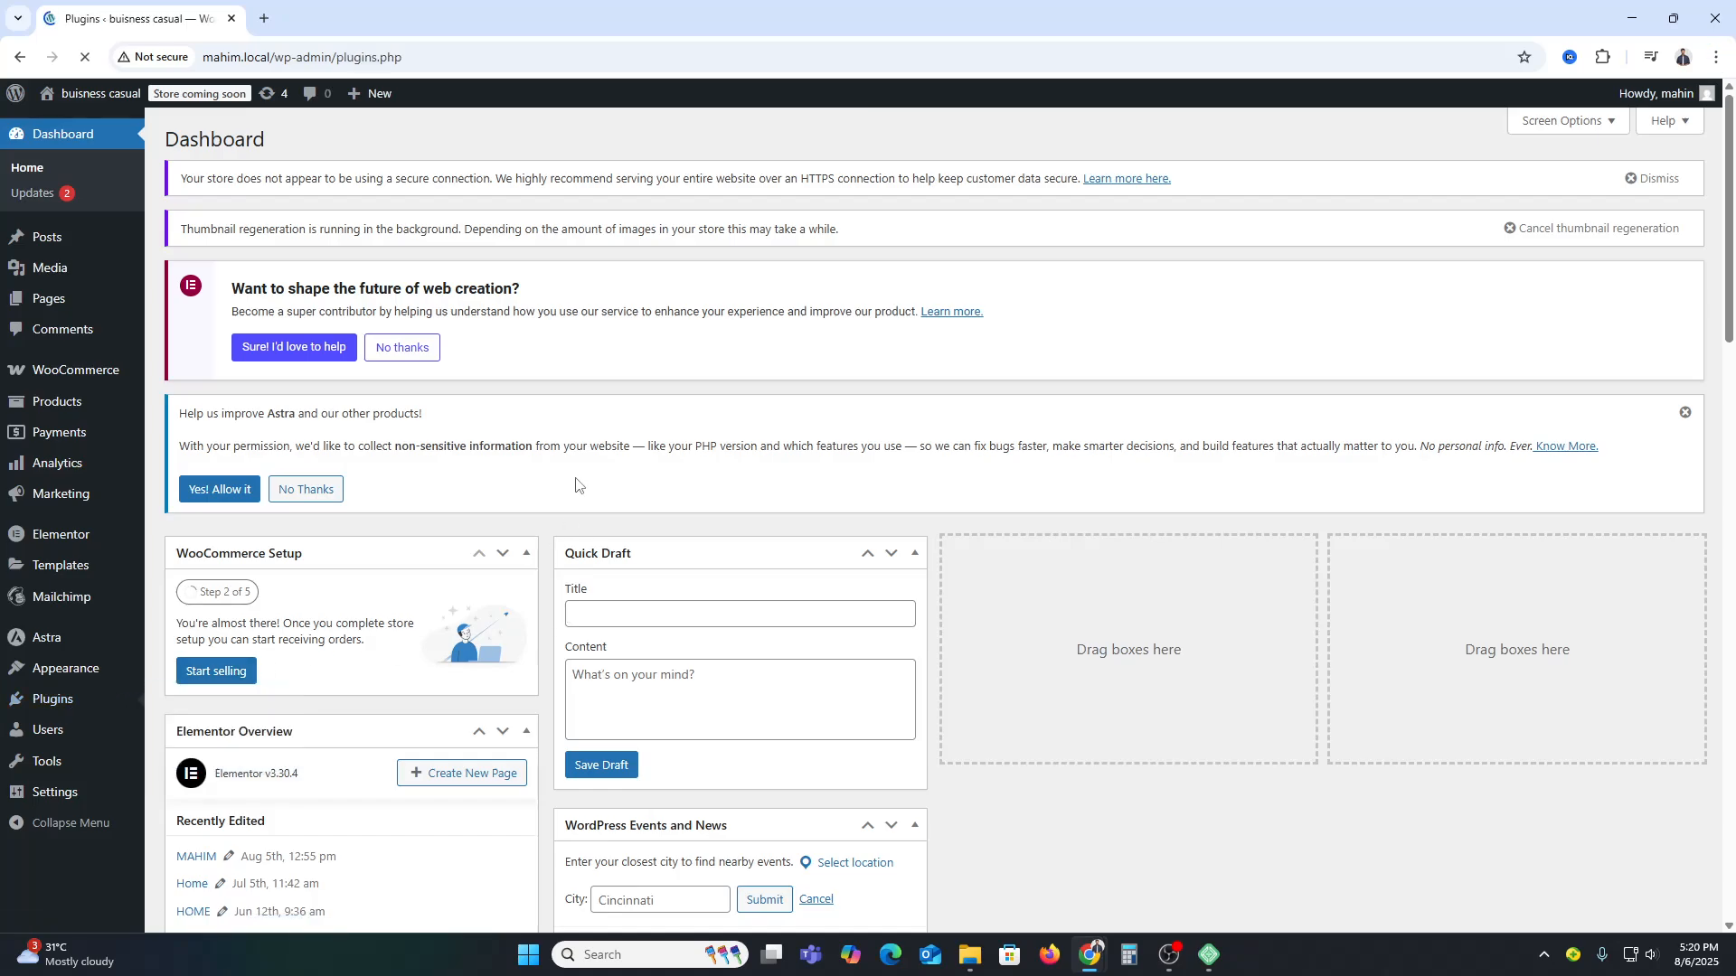
scroll(678, 604, down, 4)
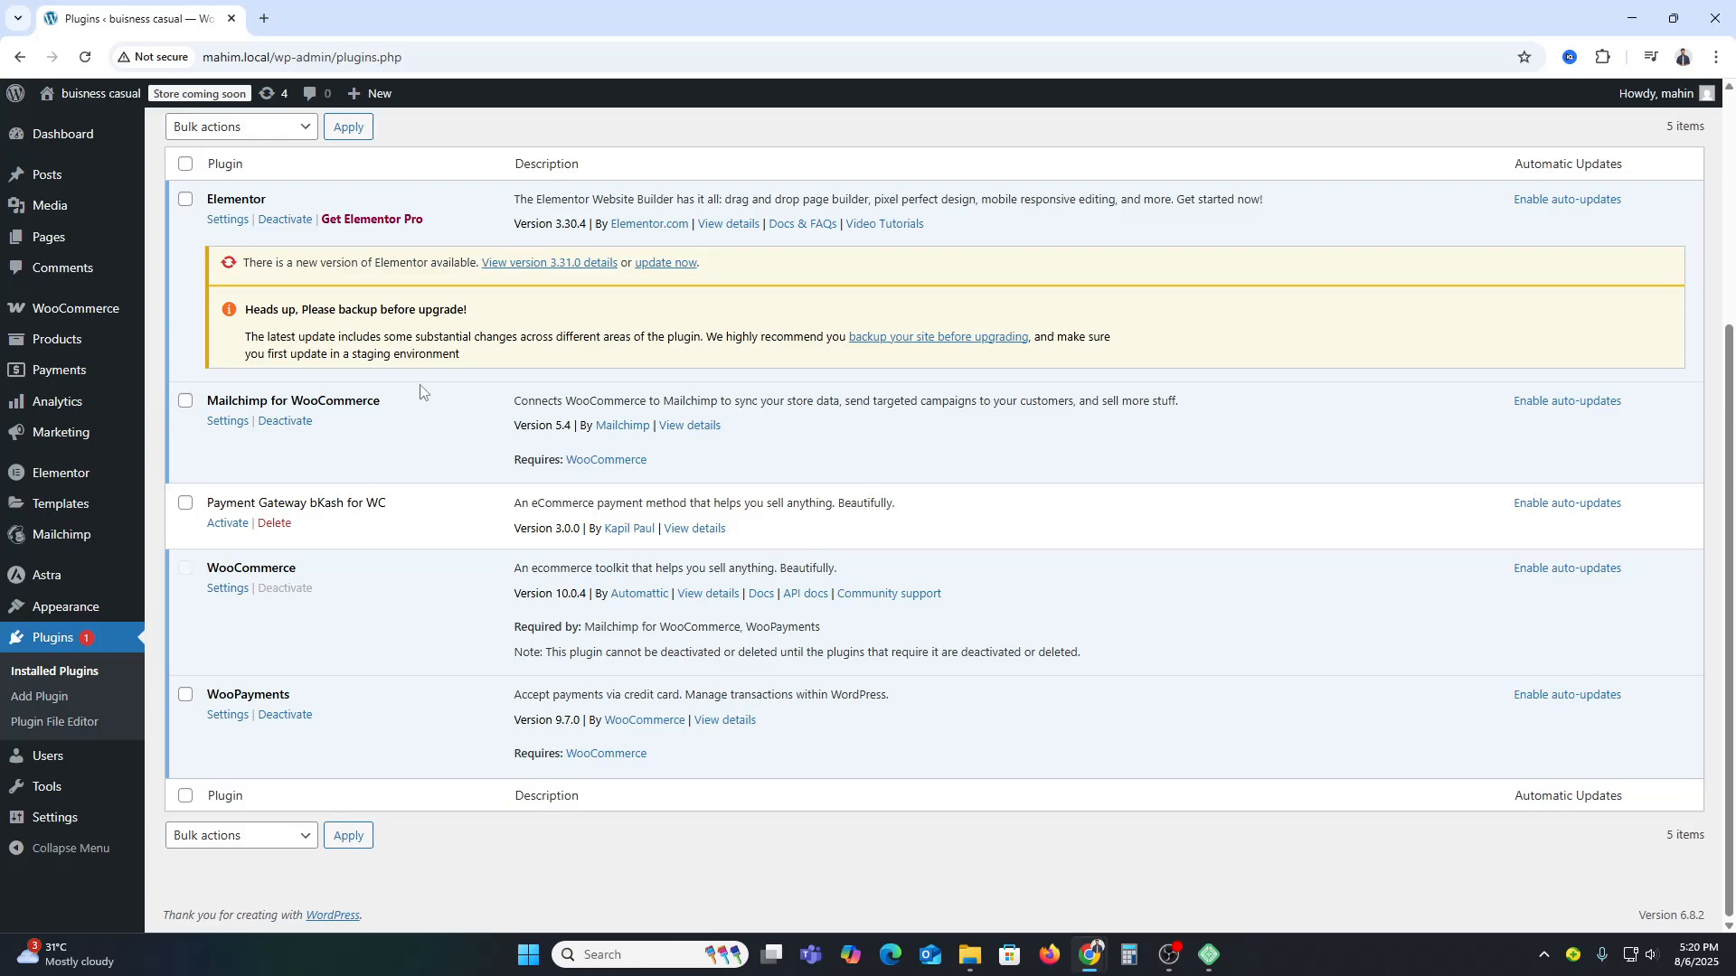
click(692, 264)
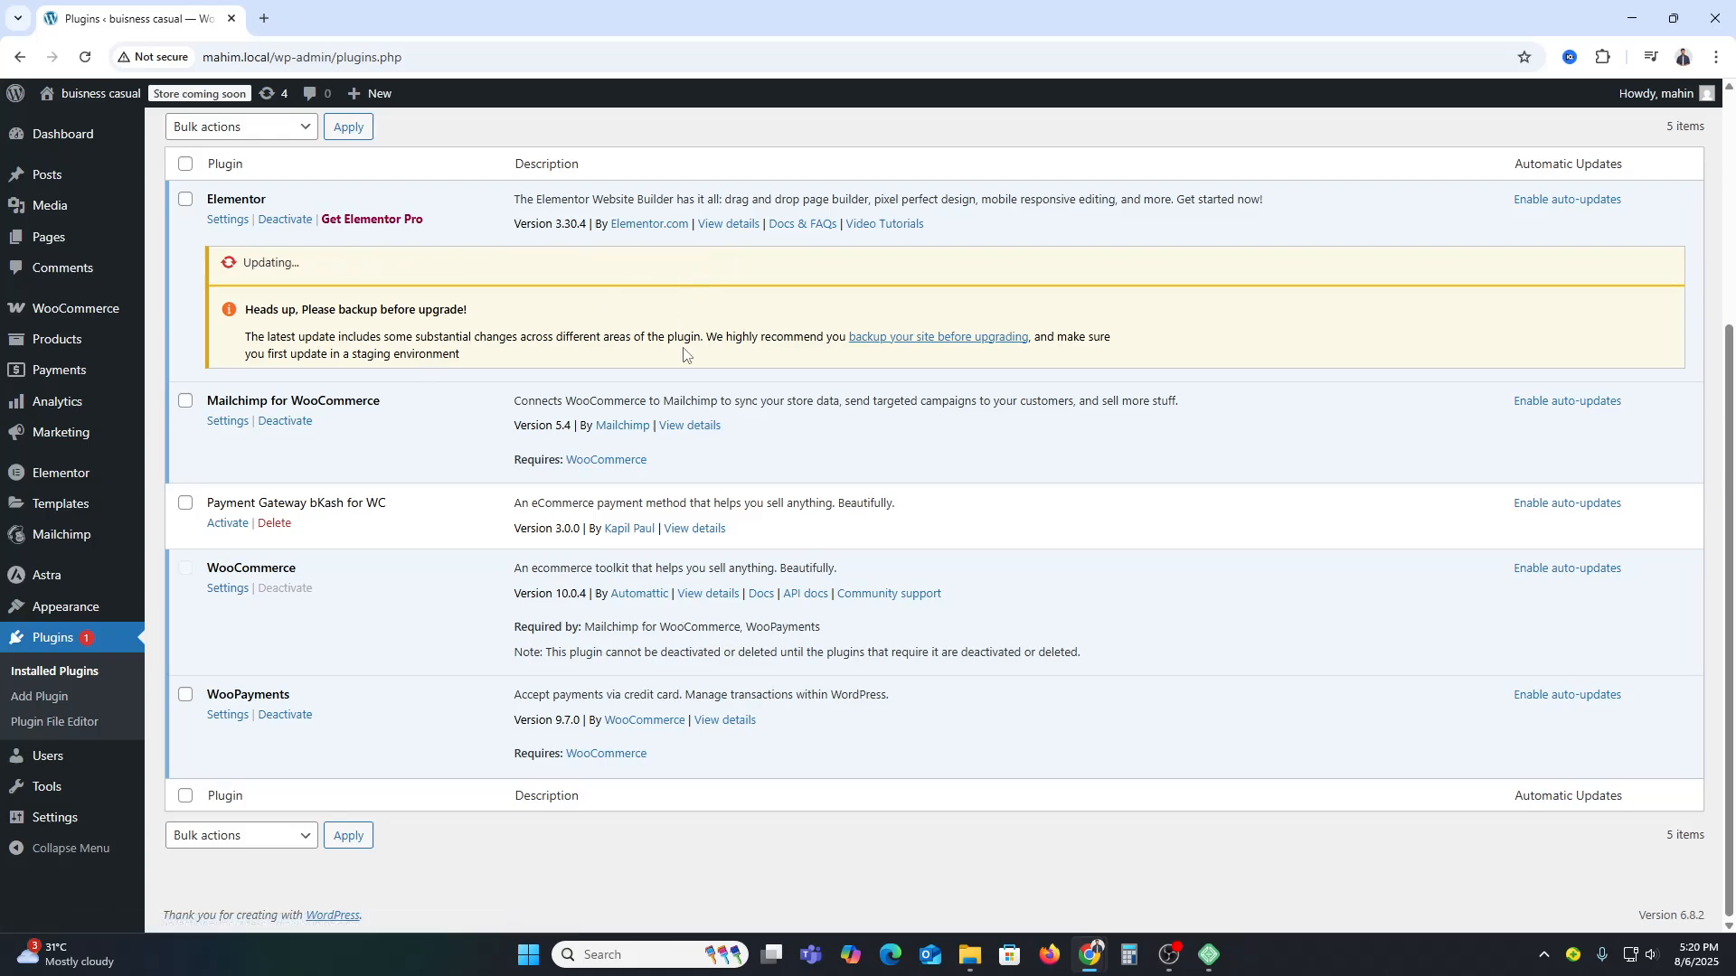
scroll(742, 452, up, 3)
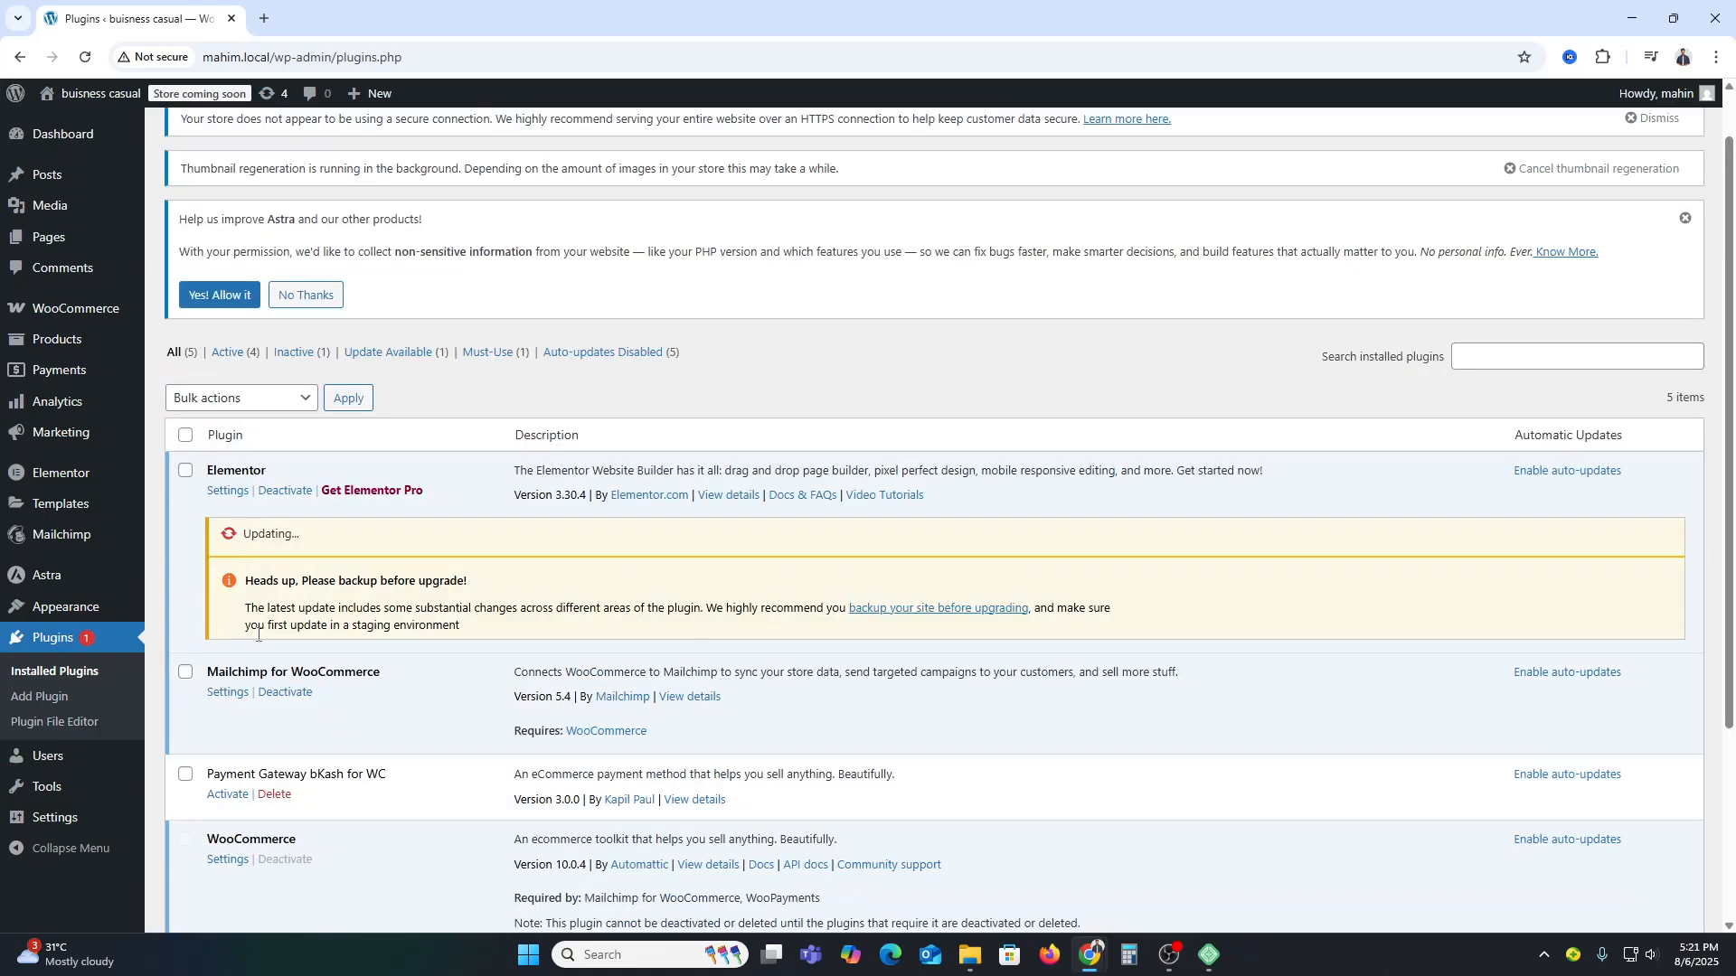
scroll(380, 687, down, 2)
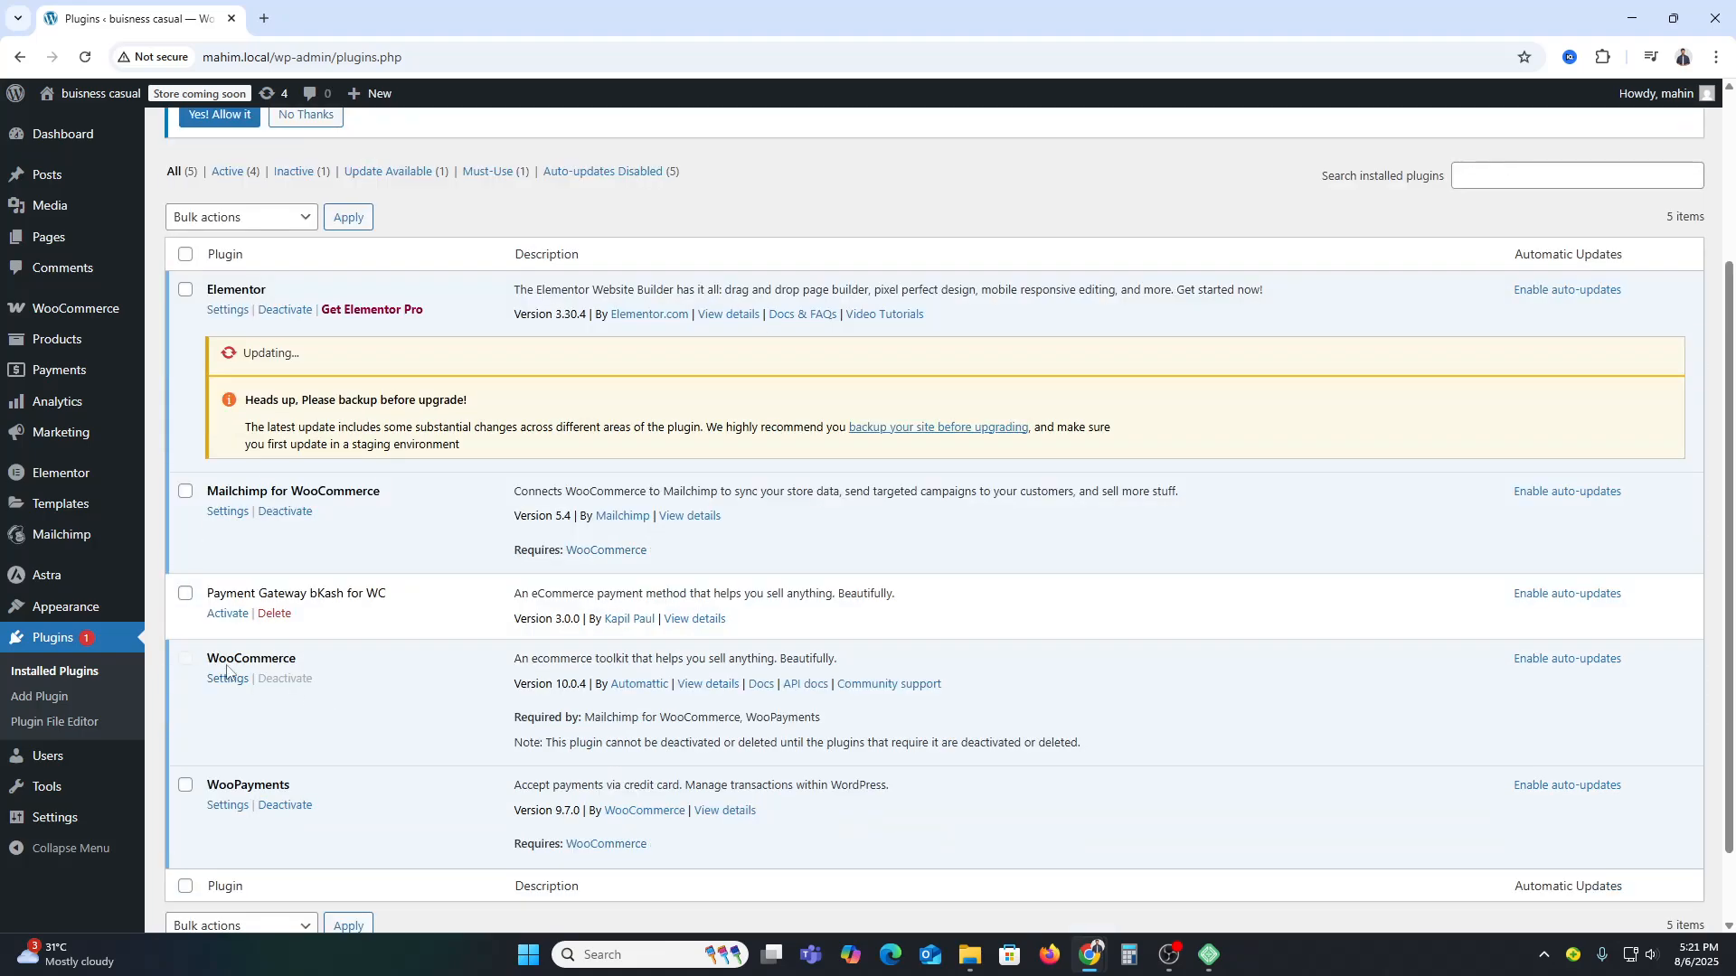
double_click(247, 787)
click(218, 780)
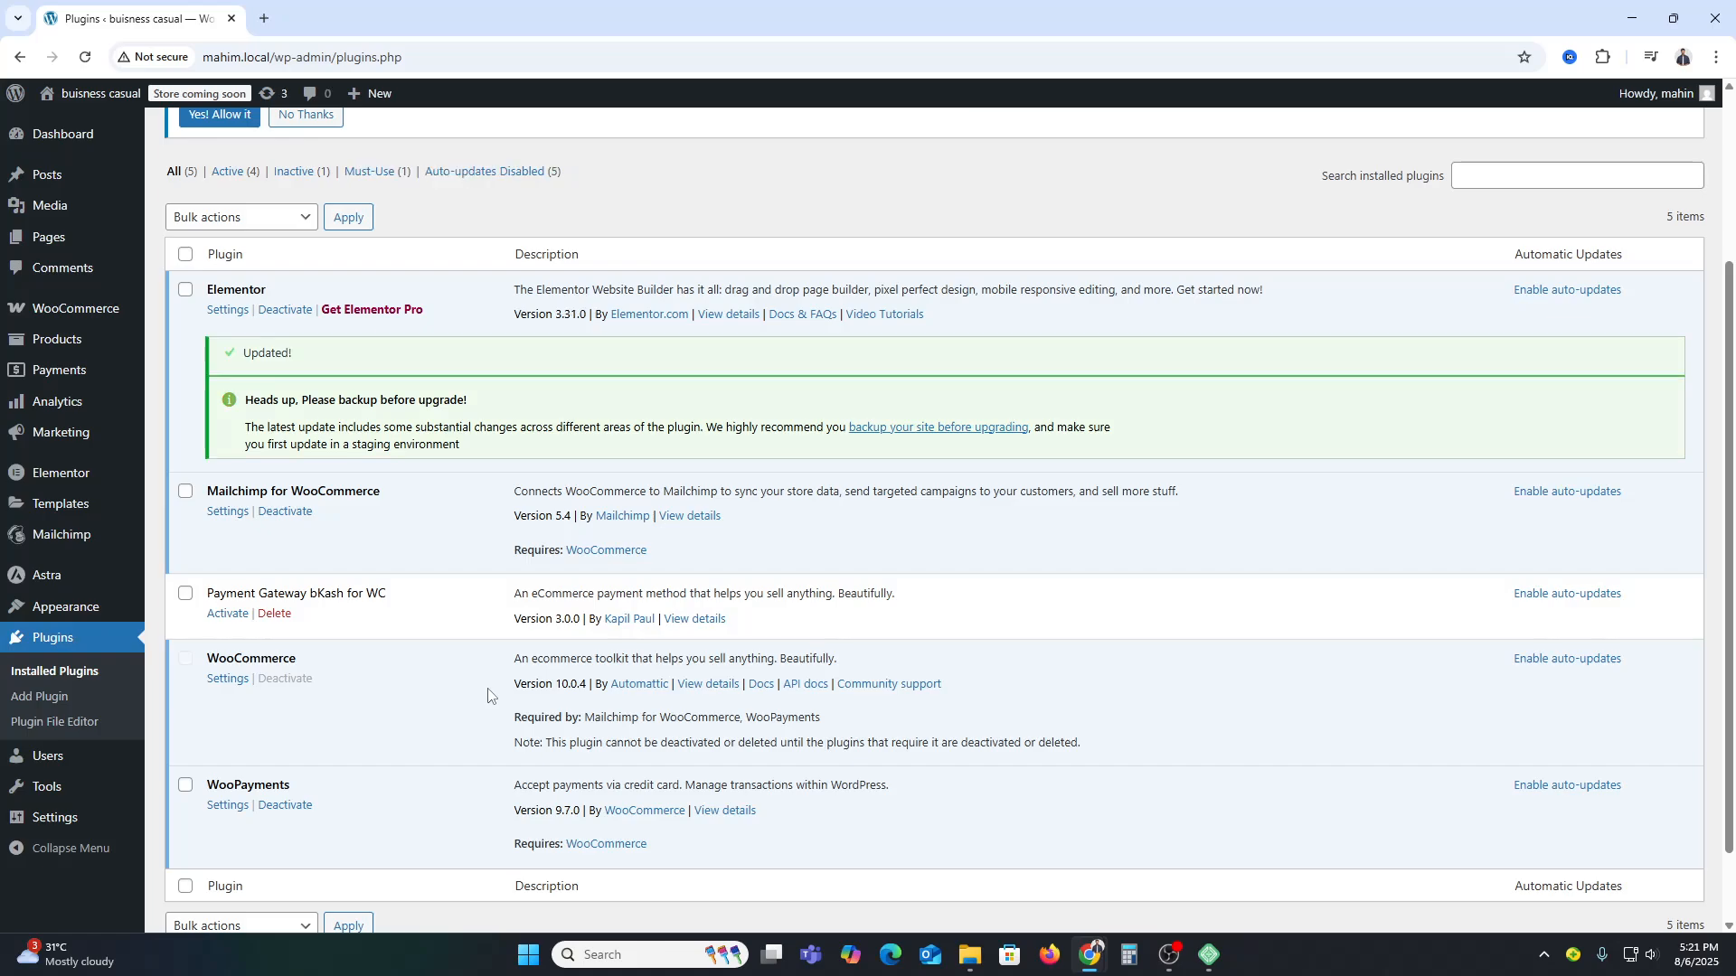
- Go to the page for adding plugins and search for "payments form"
scroll(489, 694, up, 3)
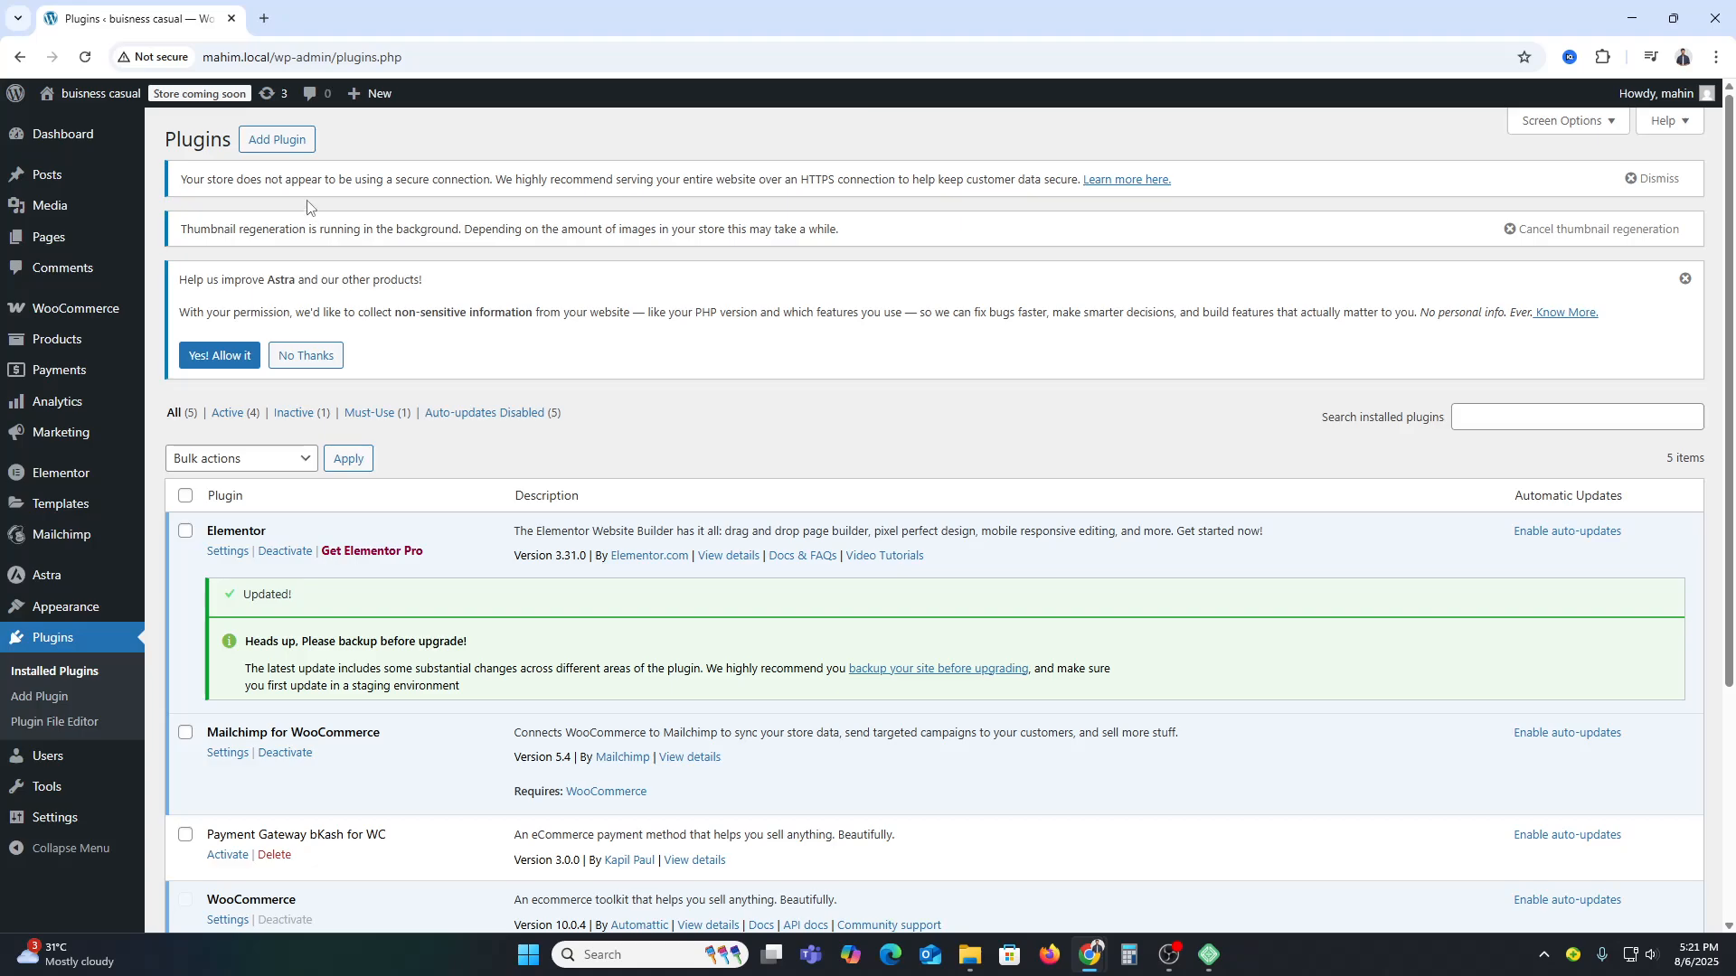
click(272, 145)
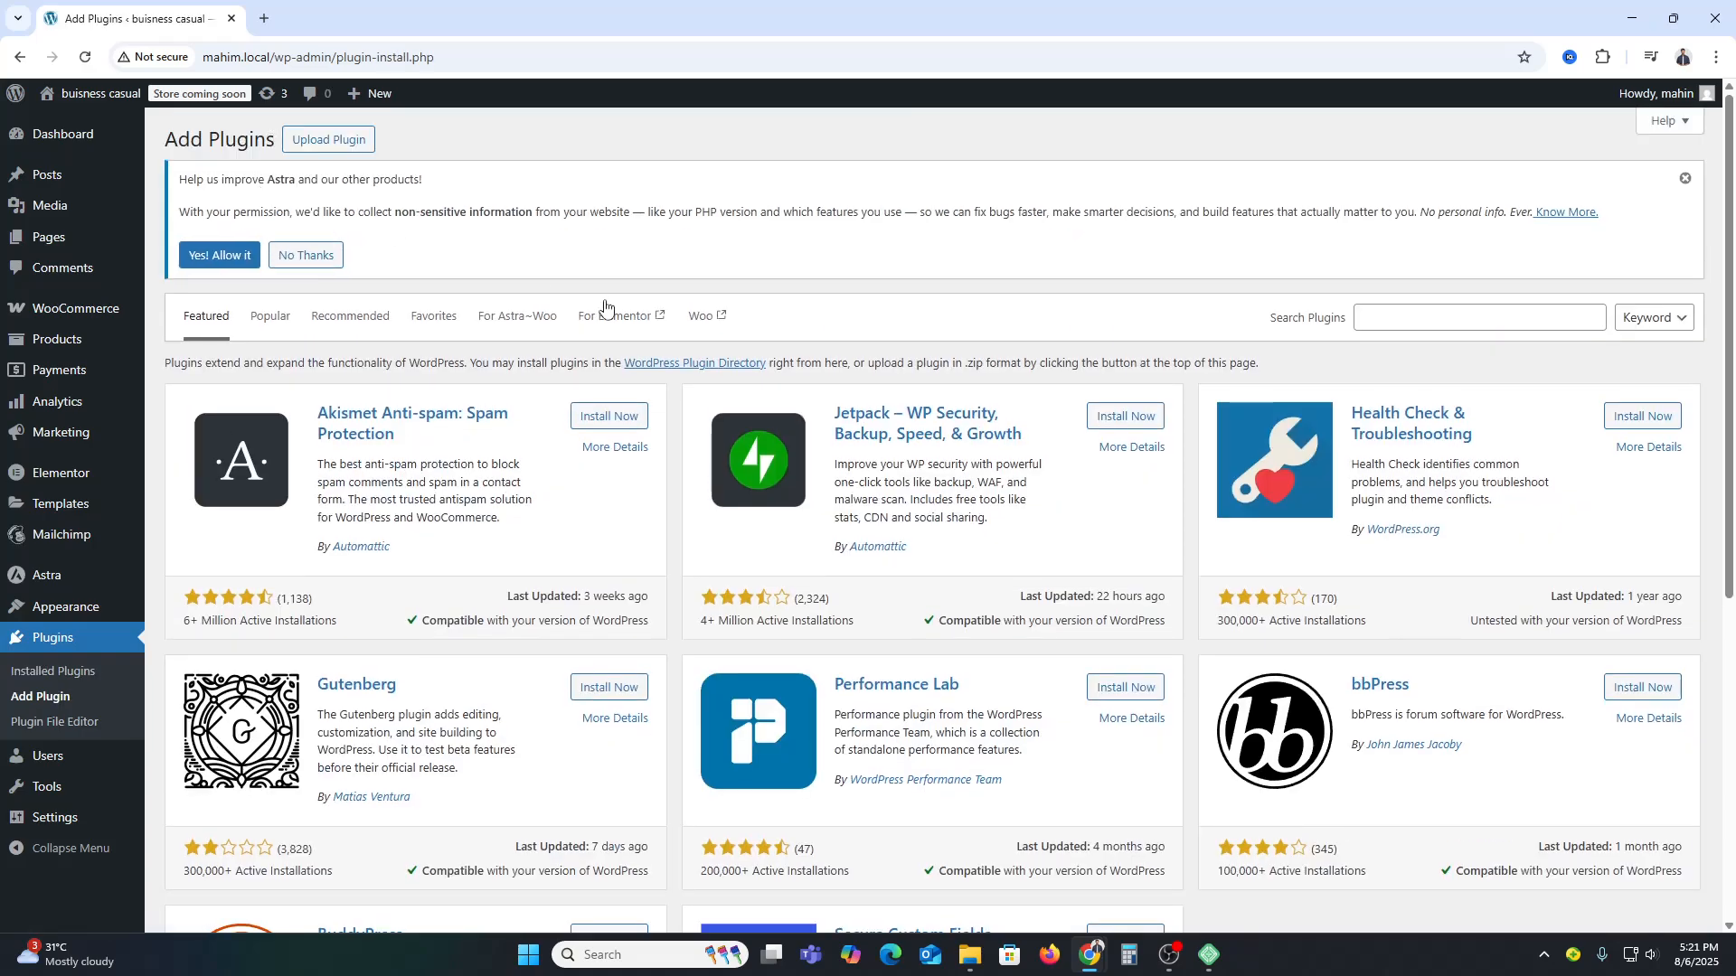
click(1468, 325)
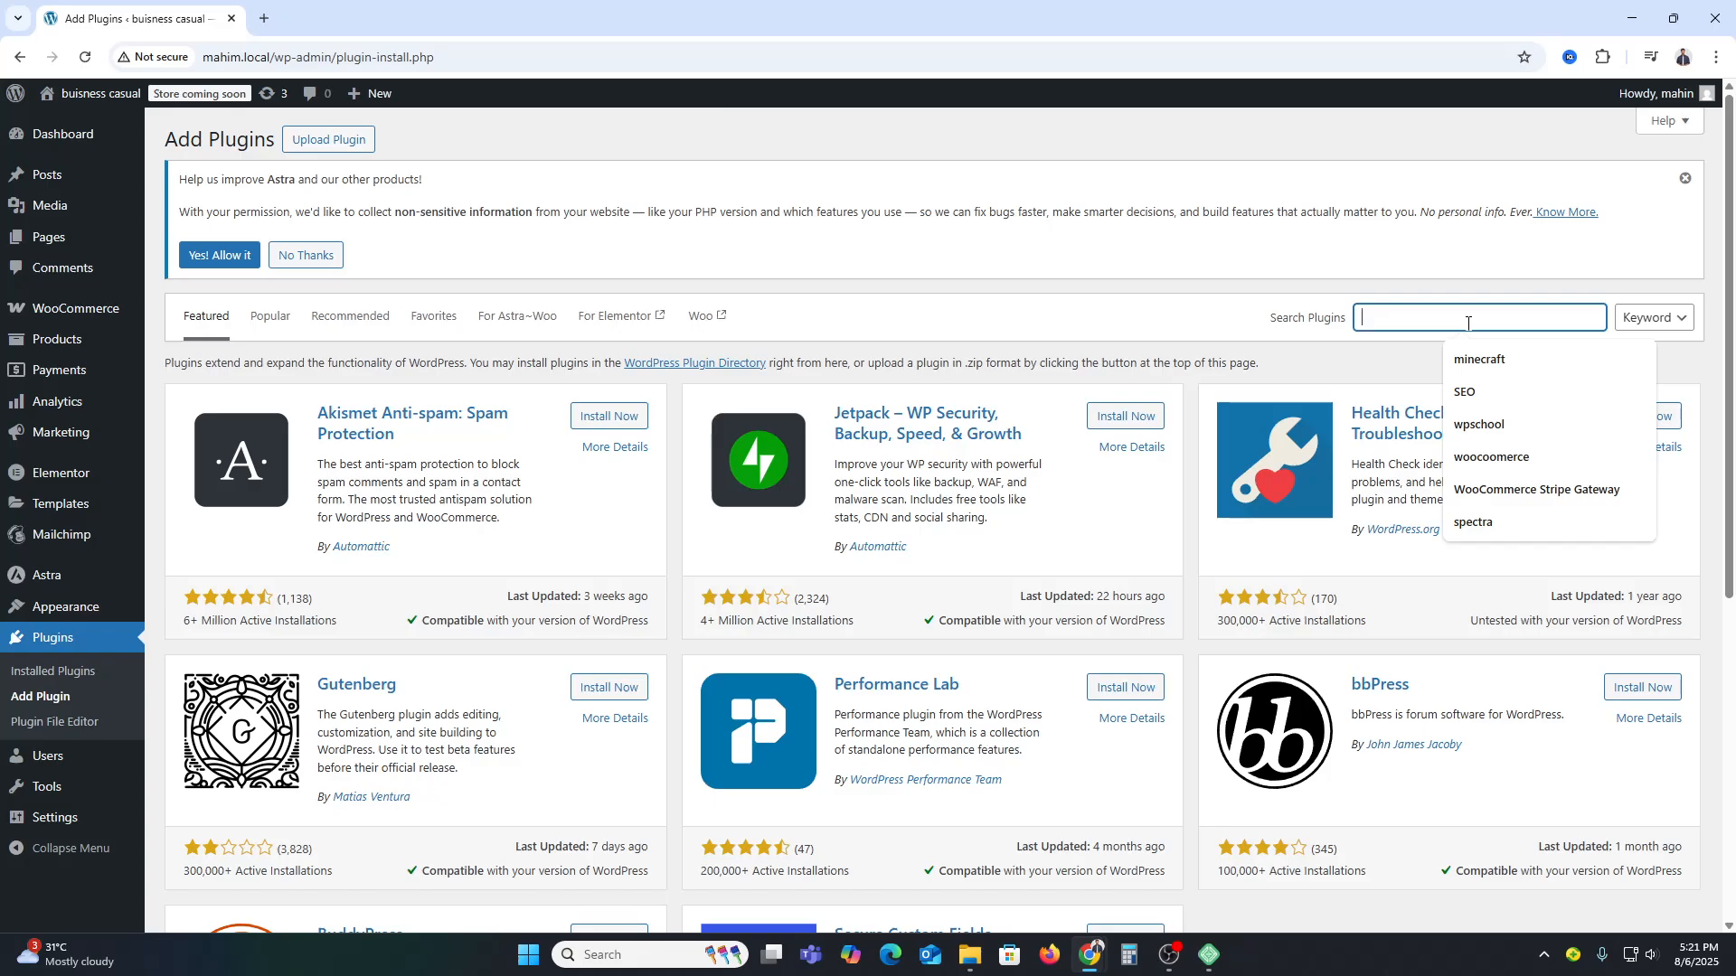
text(pay)
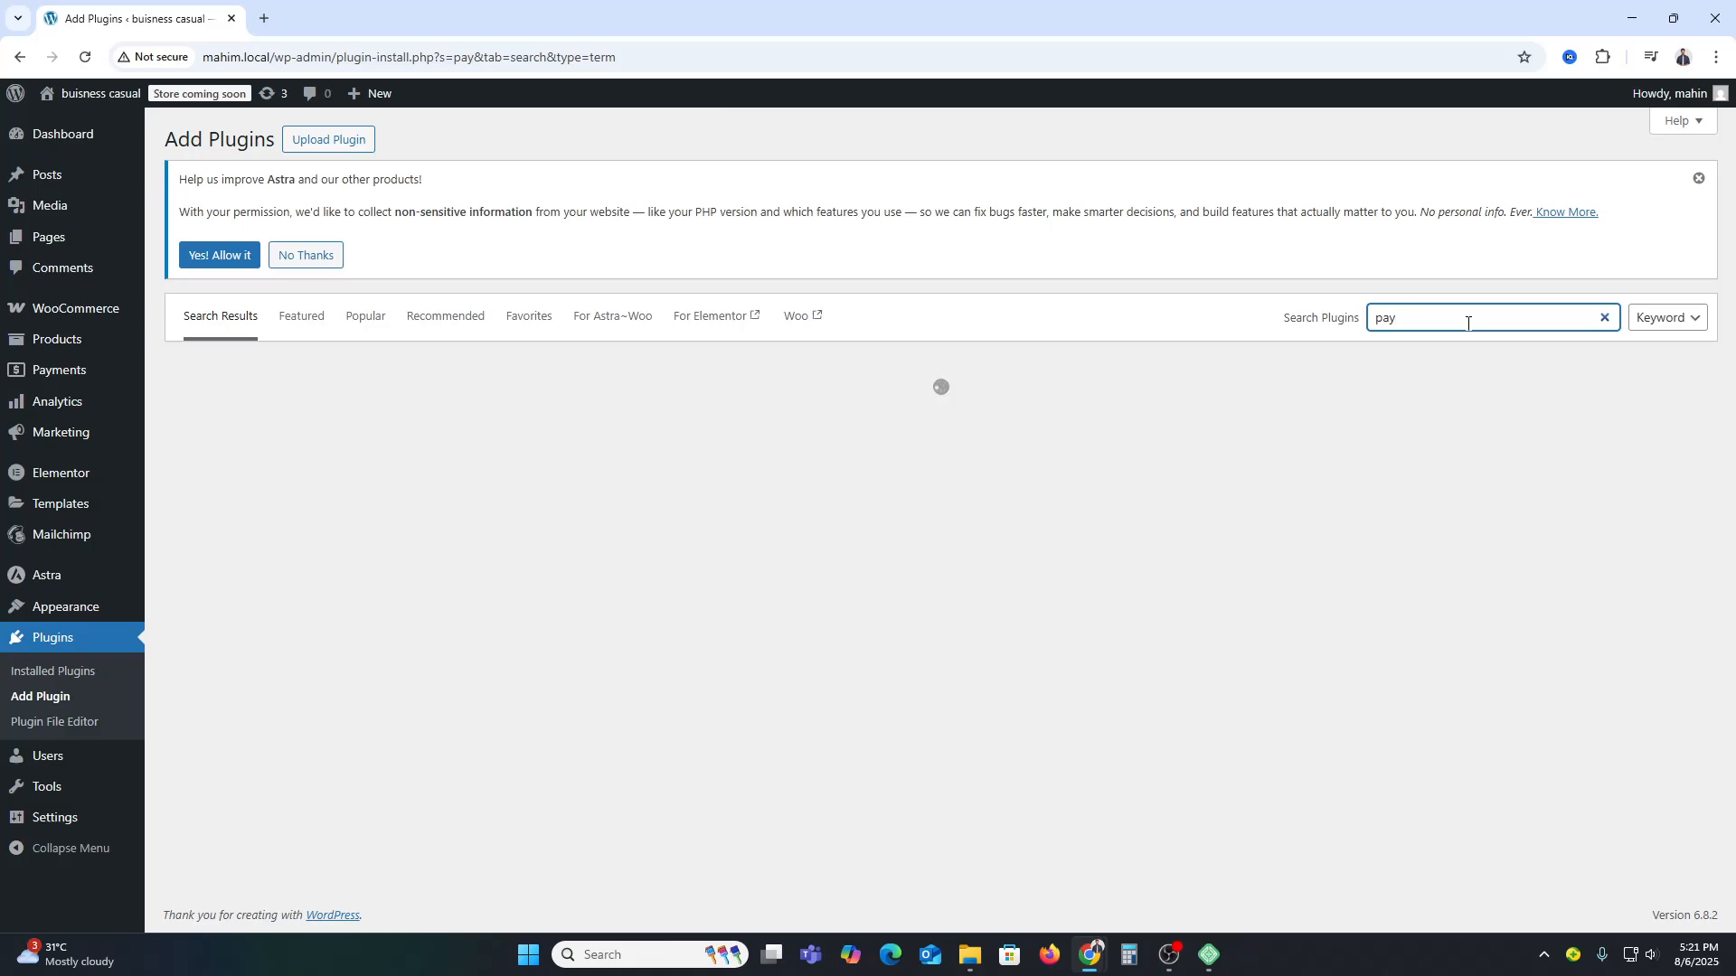
text(ments form)
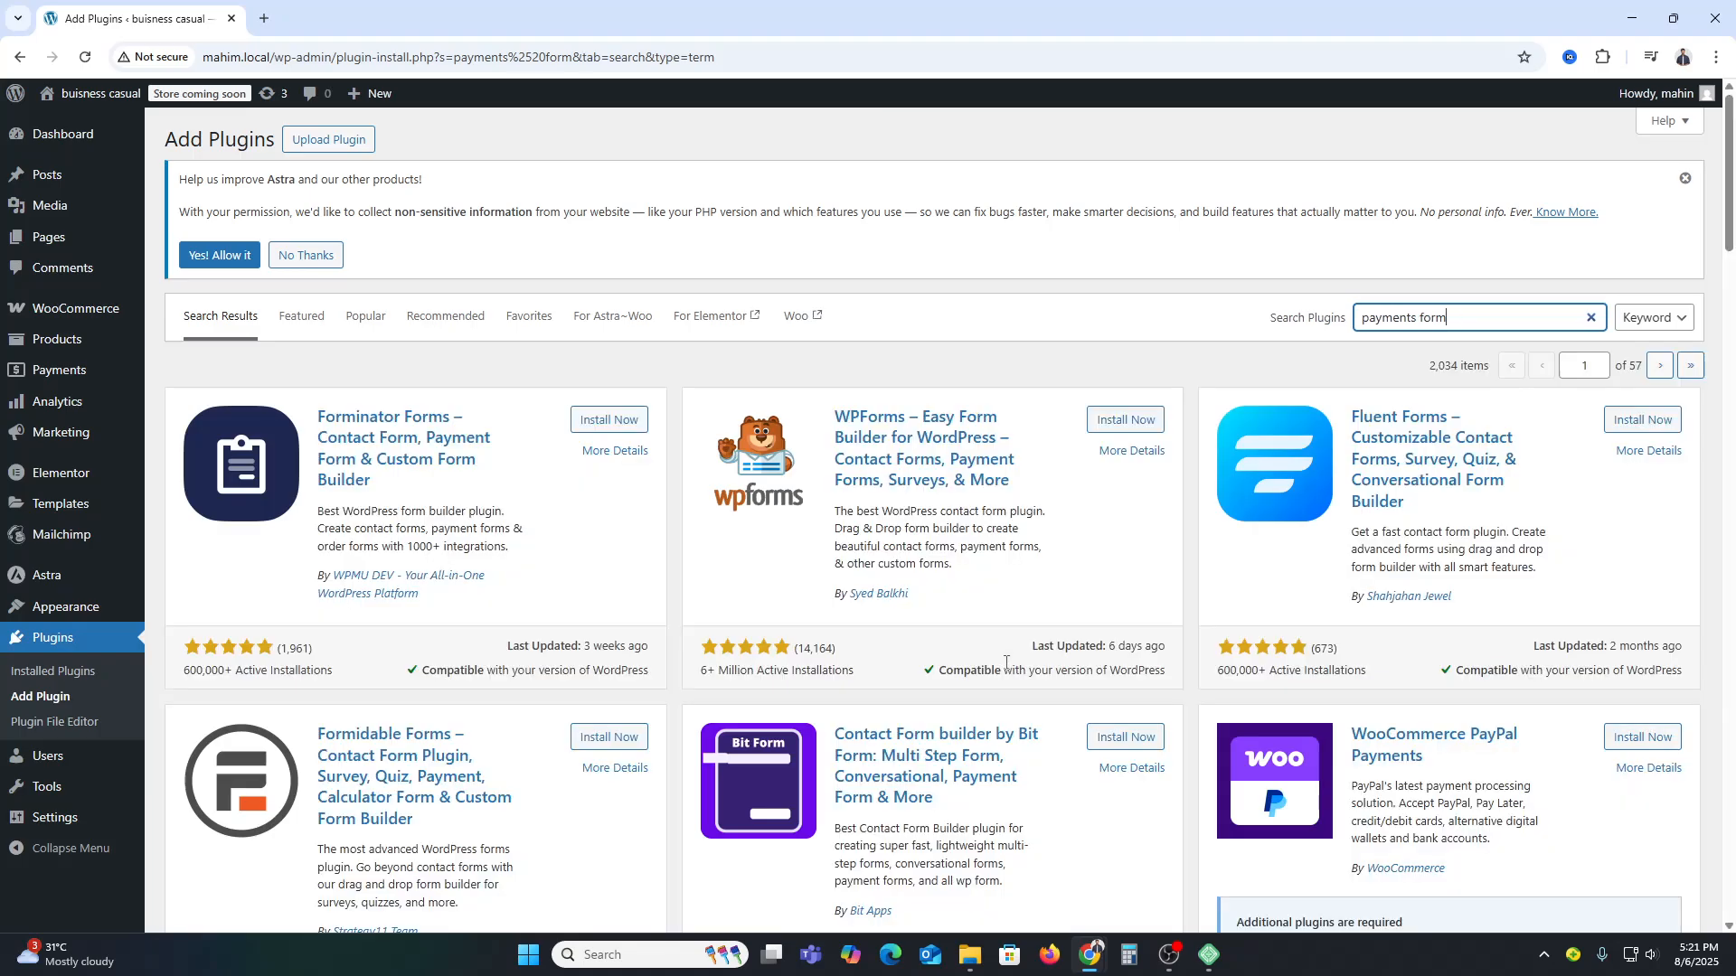
- Install and activate the Forminator Forms plugin from the search results
scroll(1356, 633, down, 6)
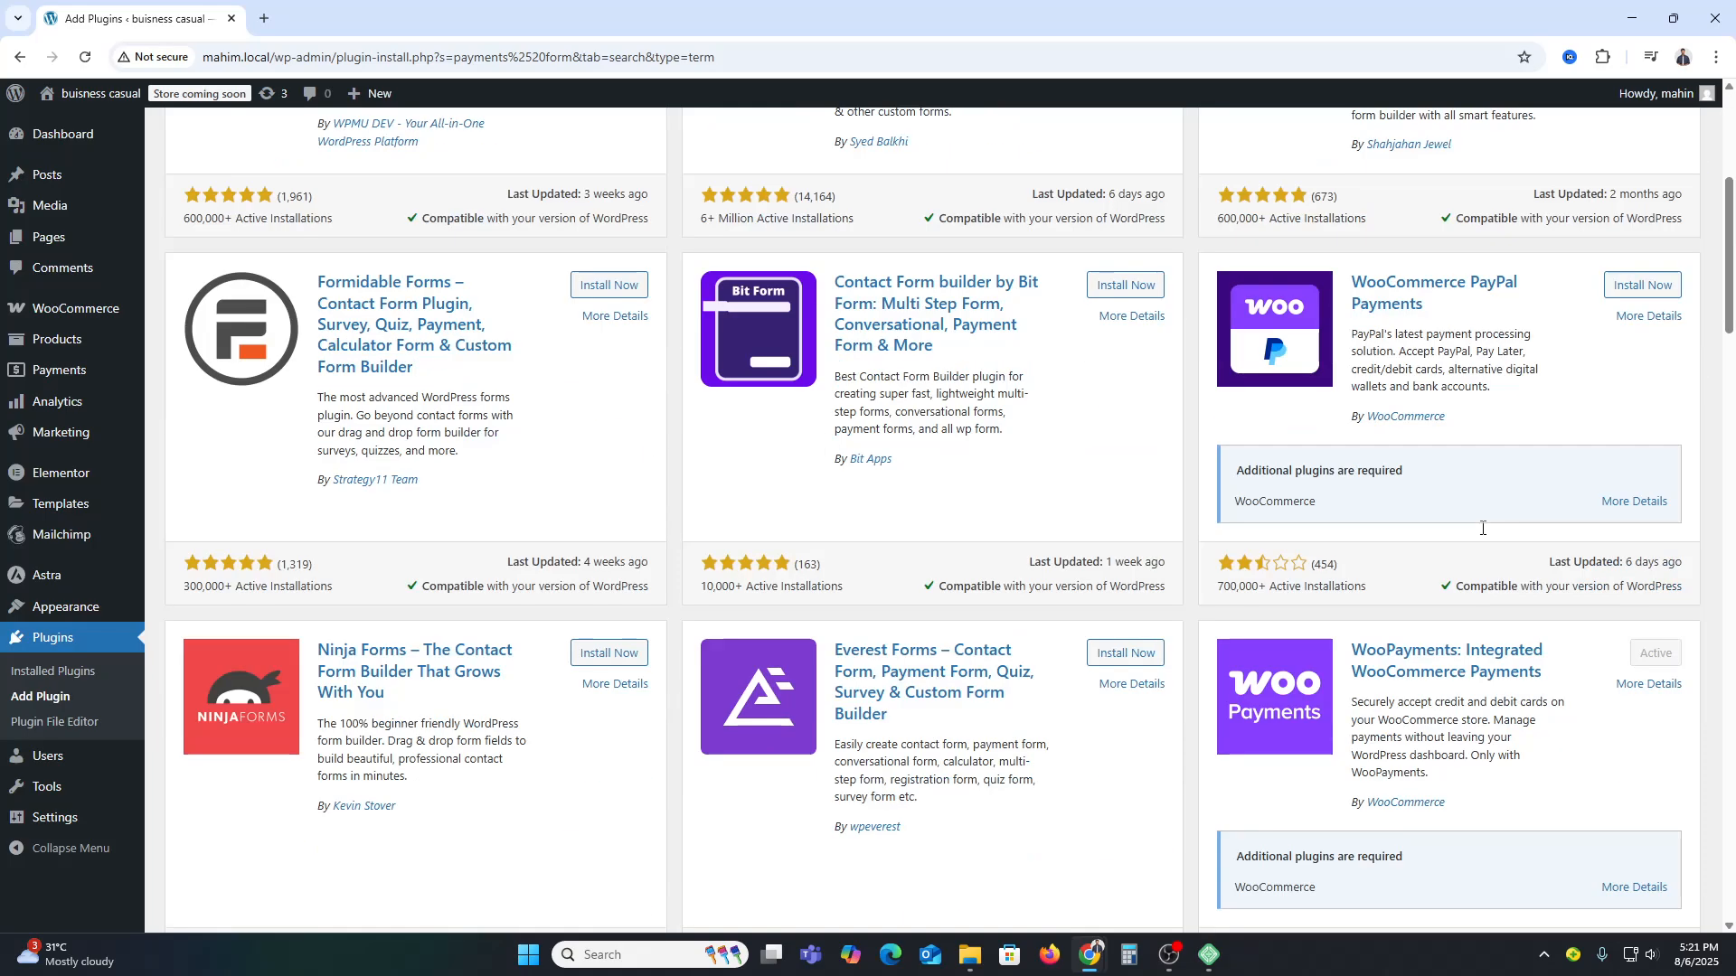
scroll(1431, 782, down, 6)
scroll(1431, 785, up, 10)
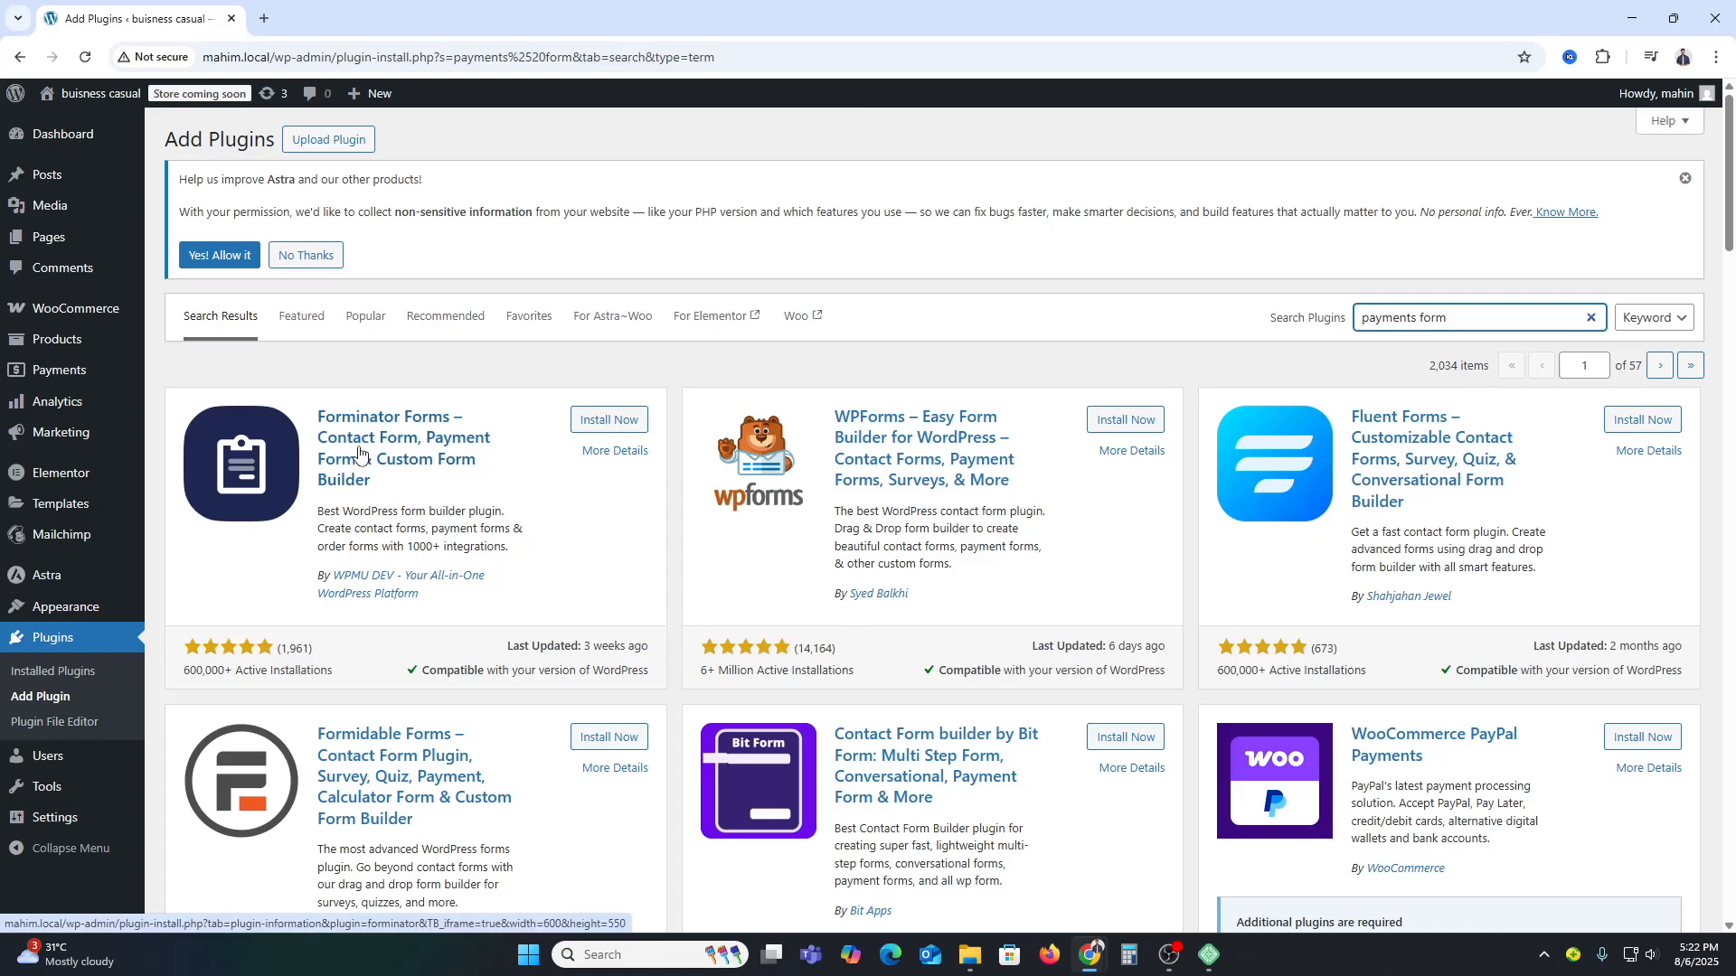
scroll(359, 452, down, 2)
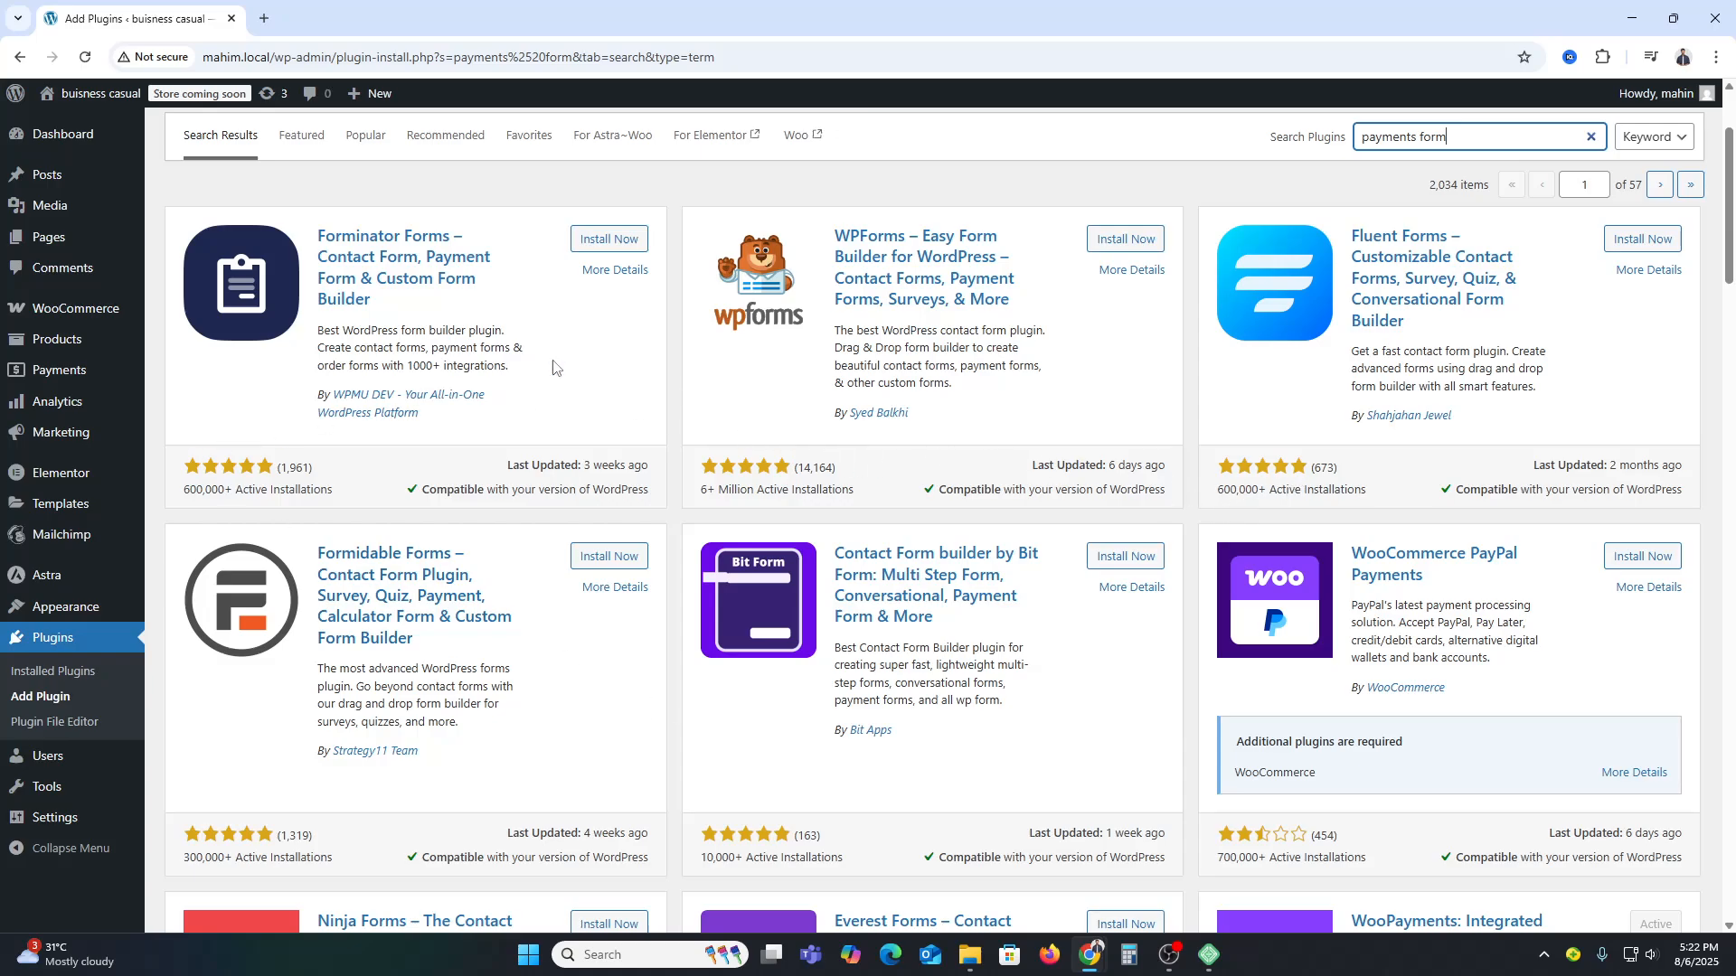
double_click(219, 490)
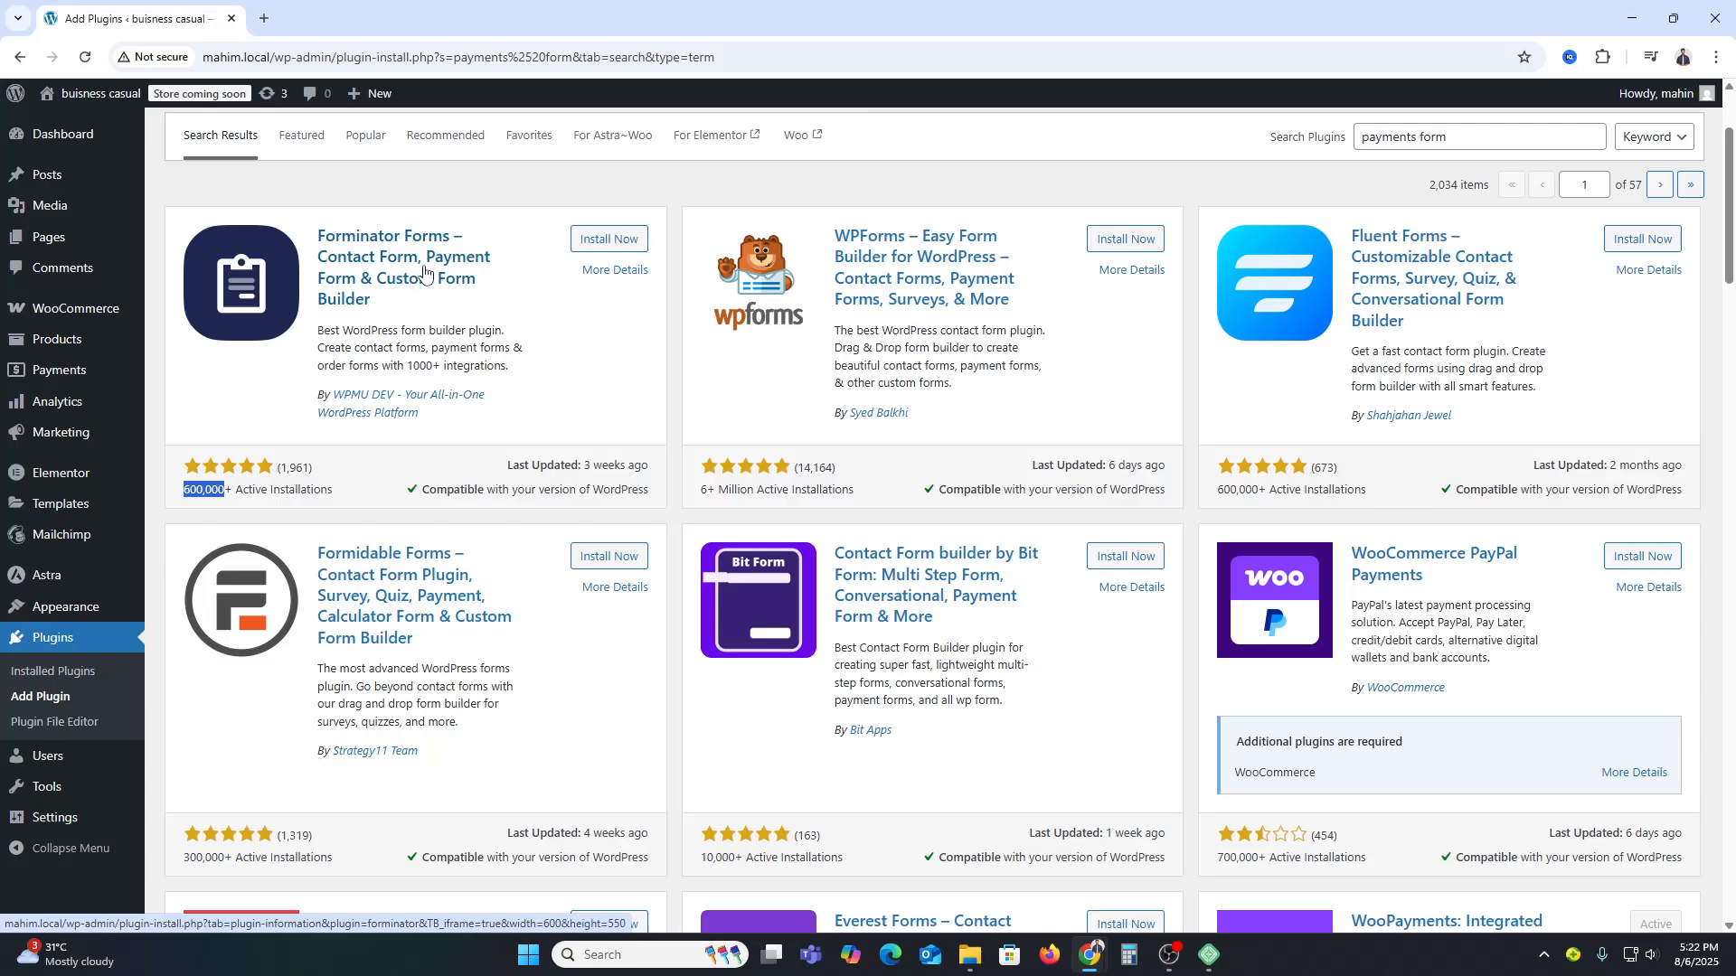
click(610, 239)
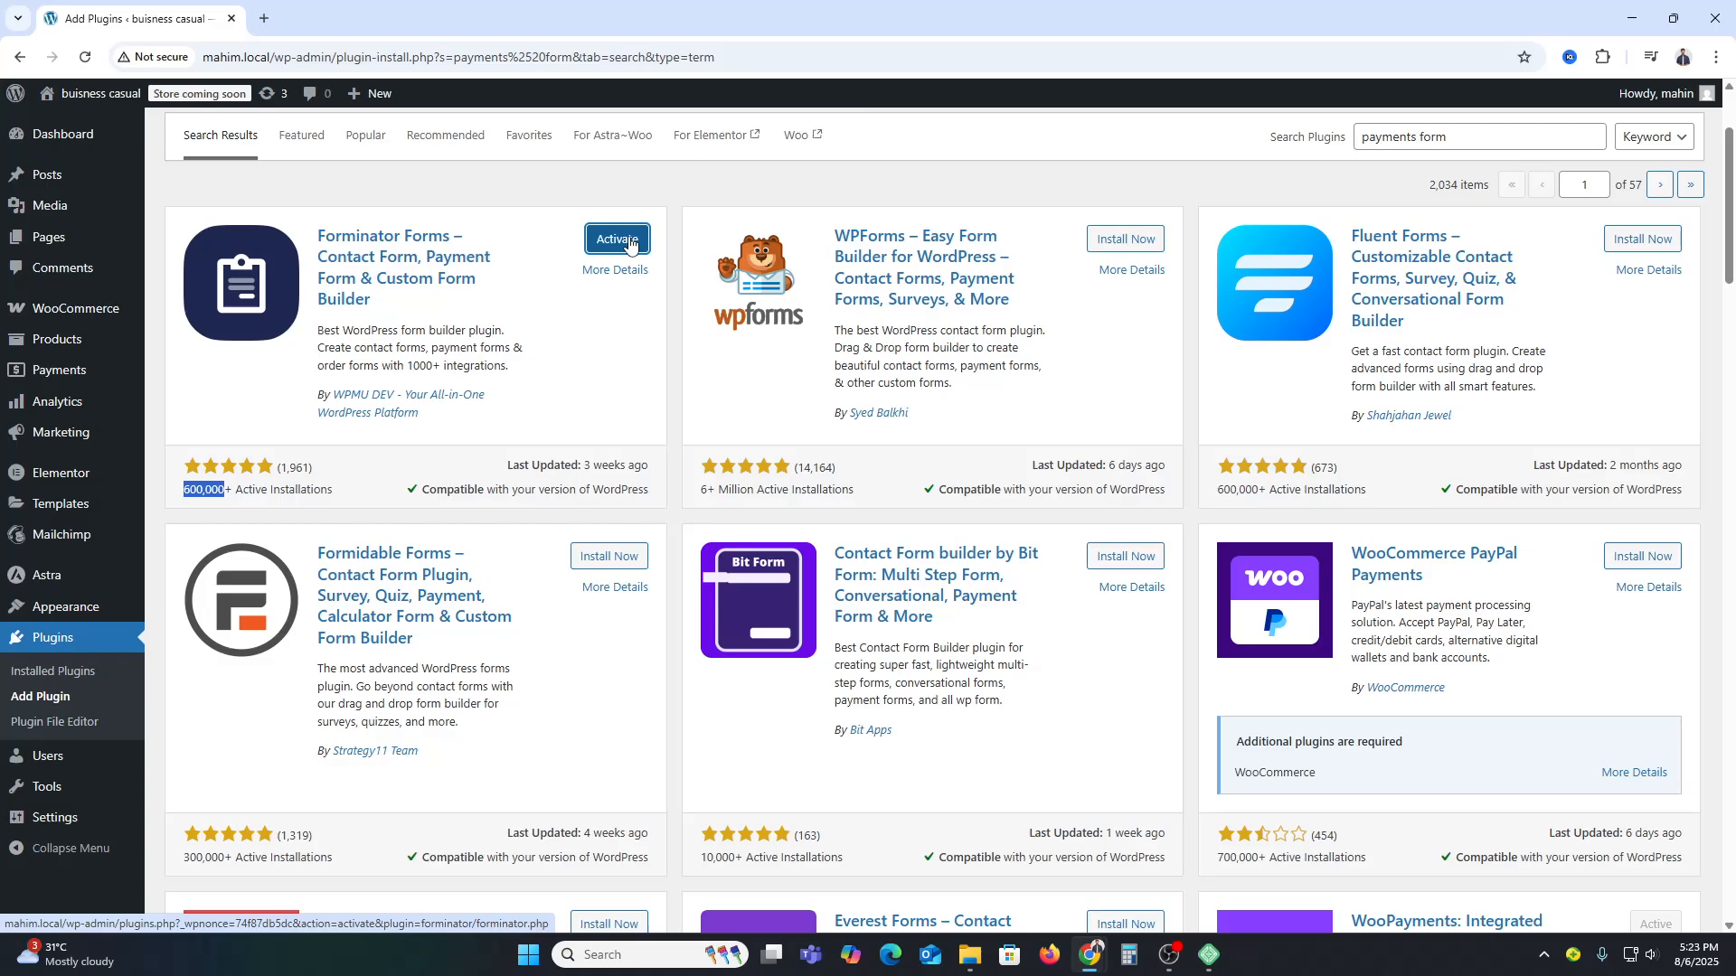
click(630, 241)
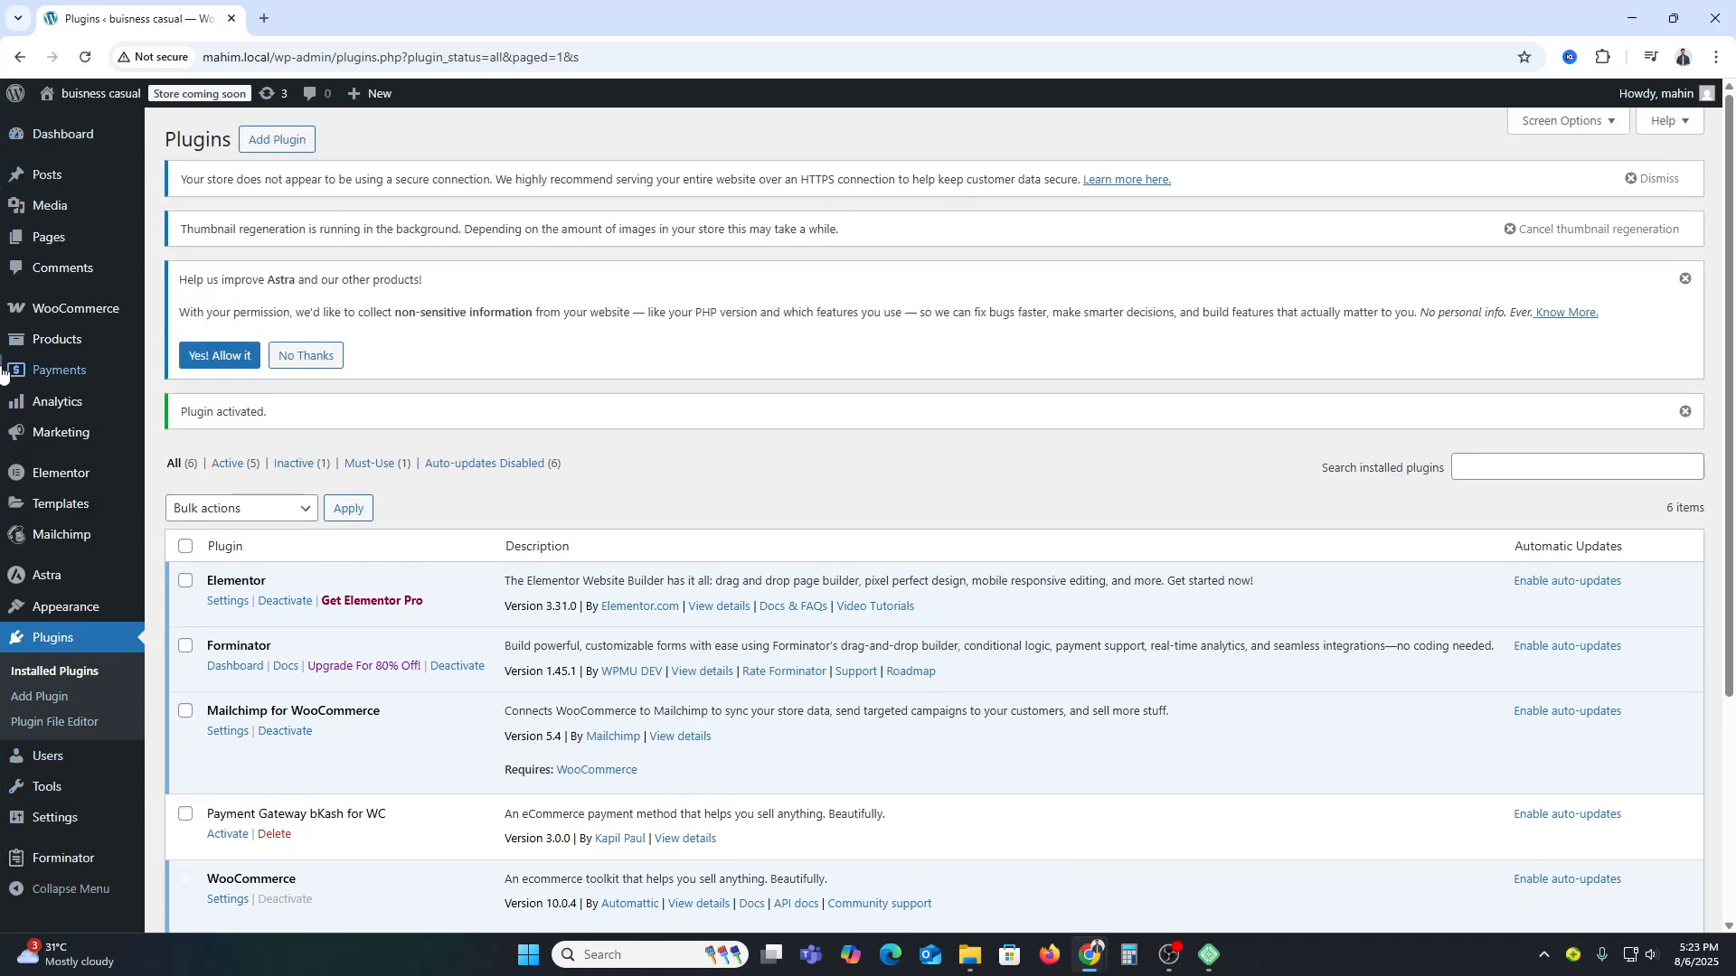
- Open Forminator's forms page and start adding a new form
scroll(54, 769, down, 3)
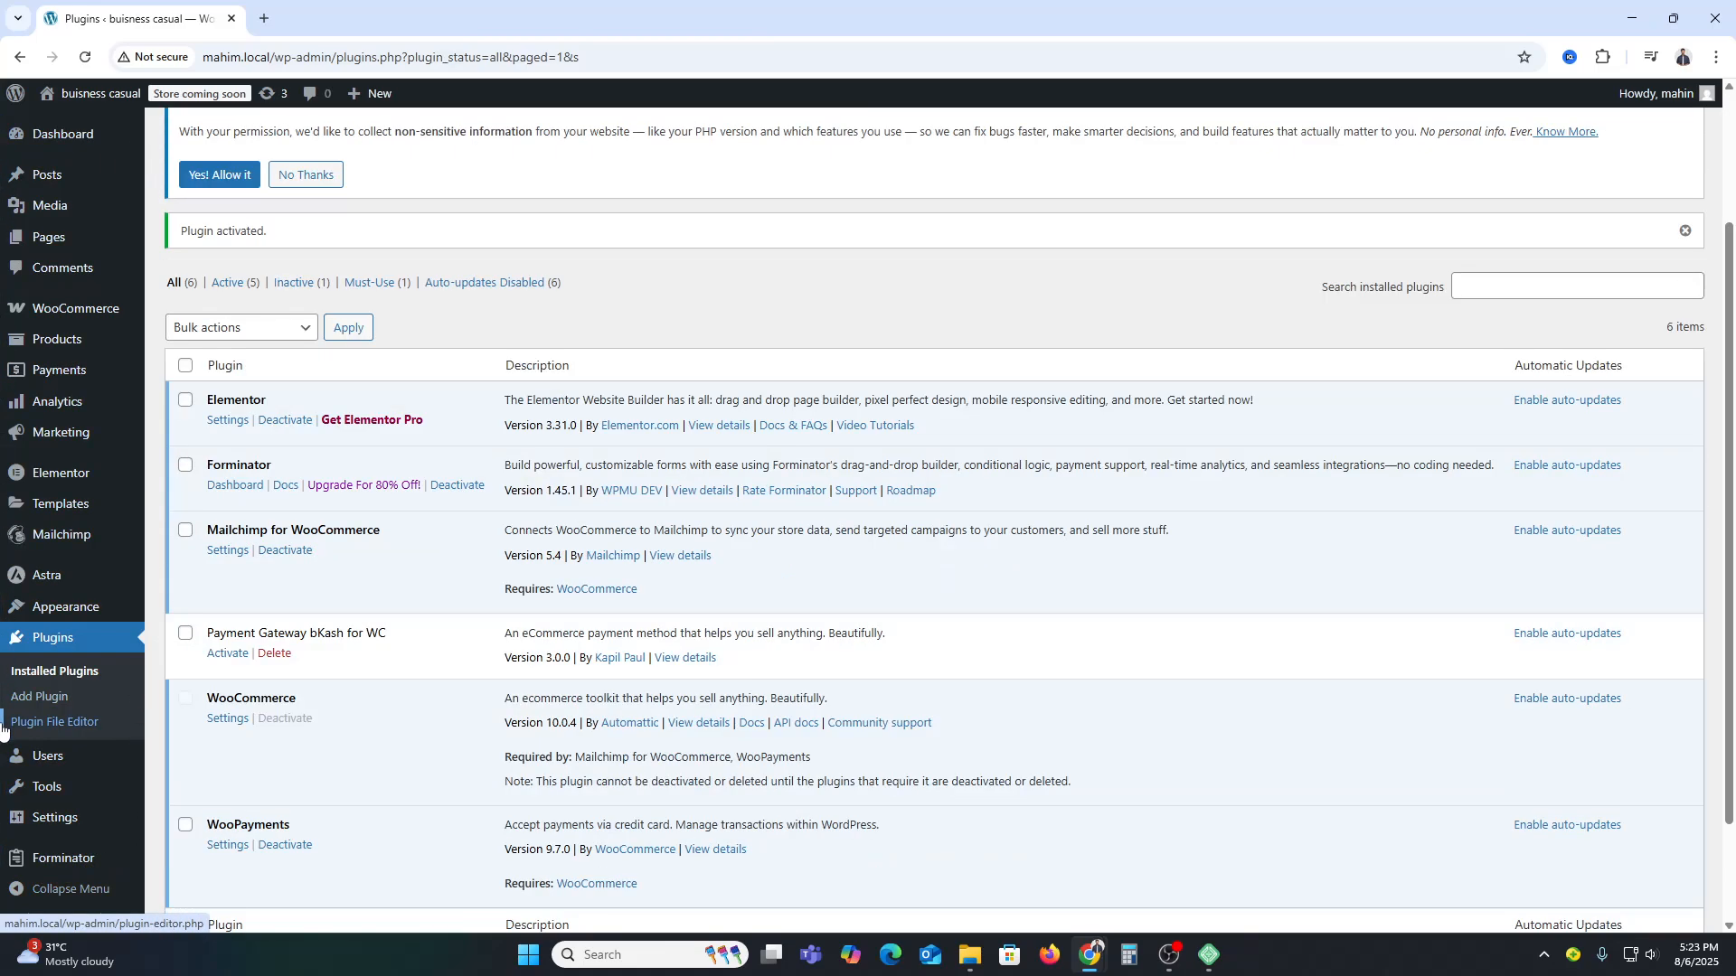
click(52, 861)
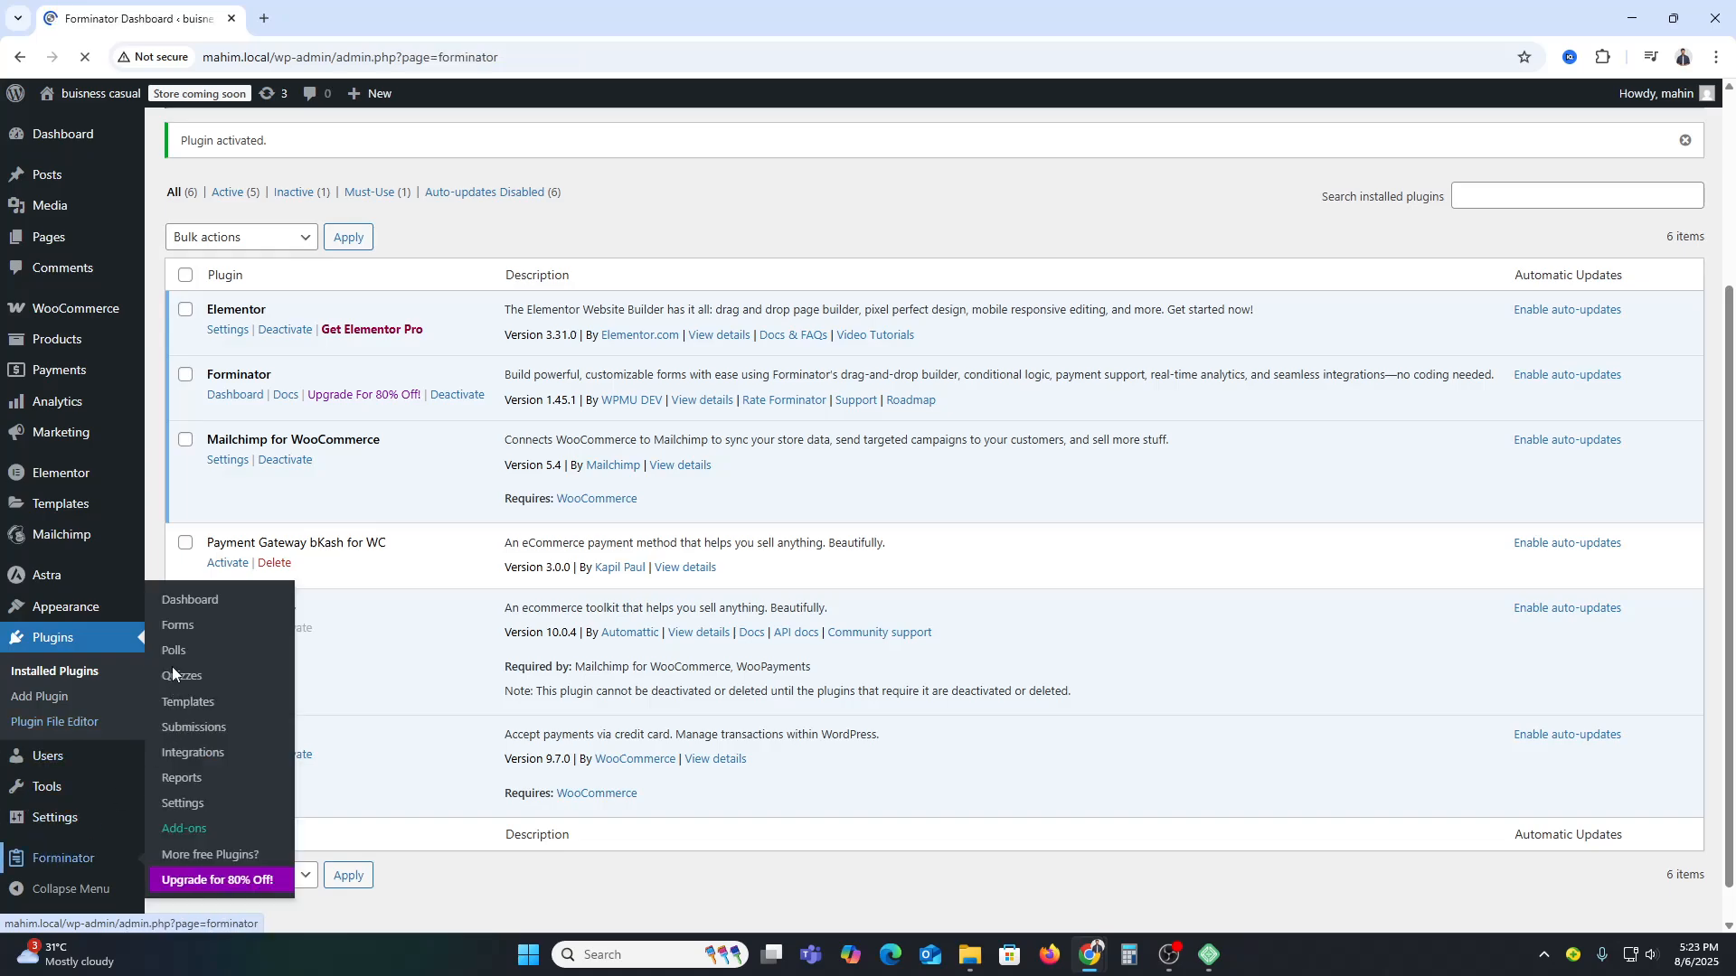
scroll(1026, 608, down, 3)
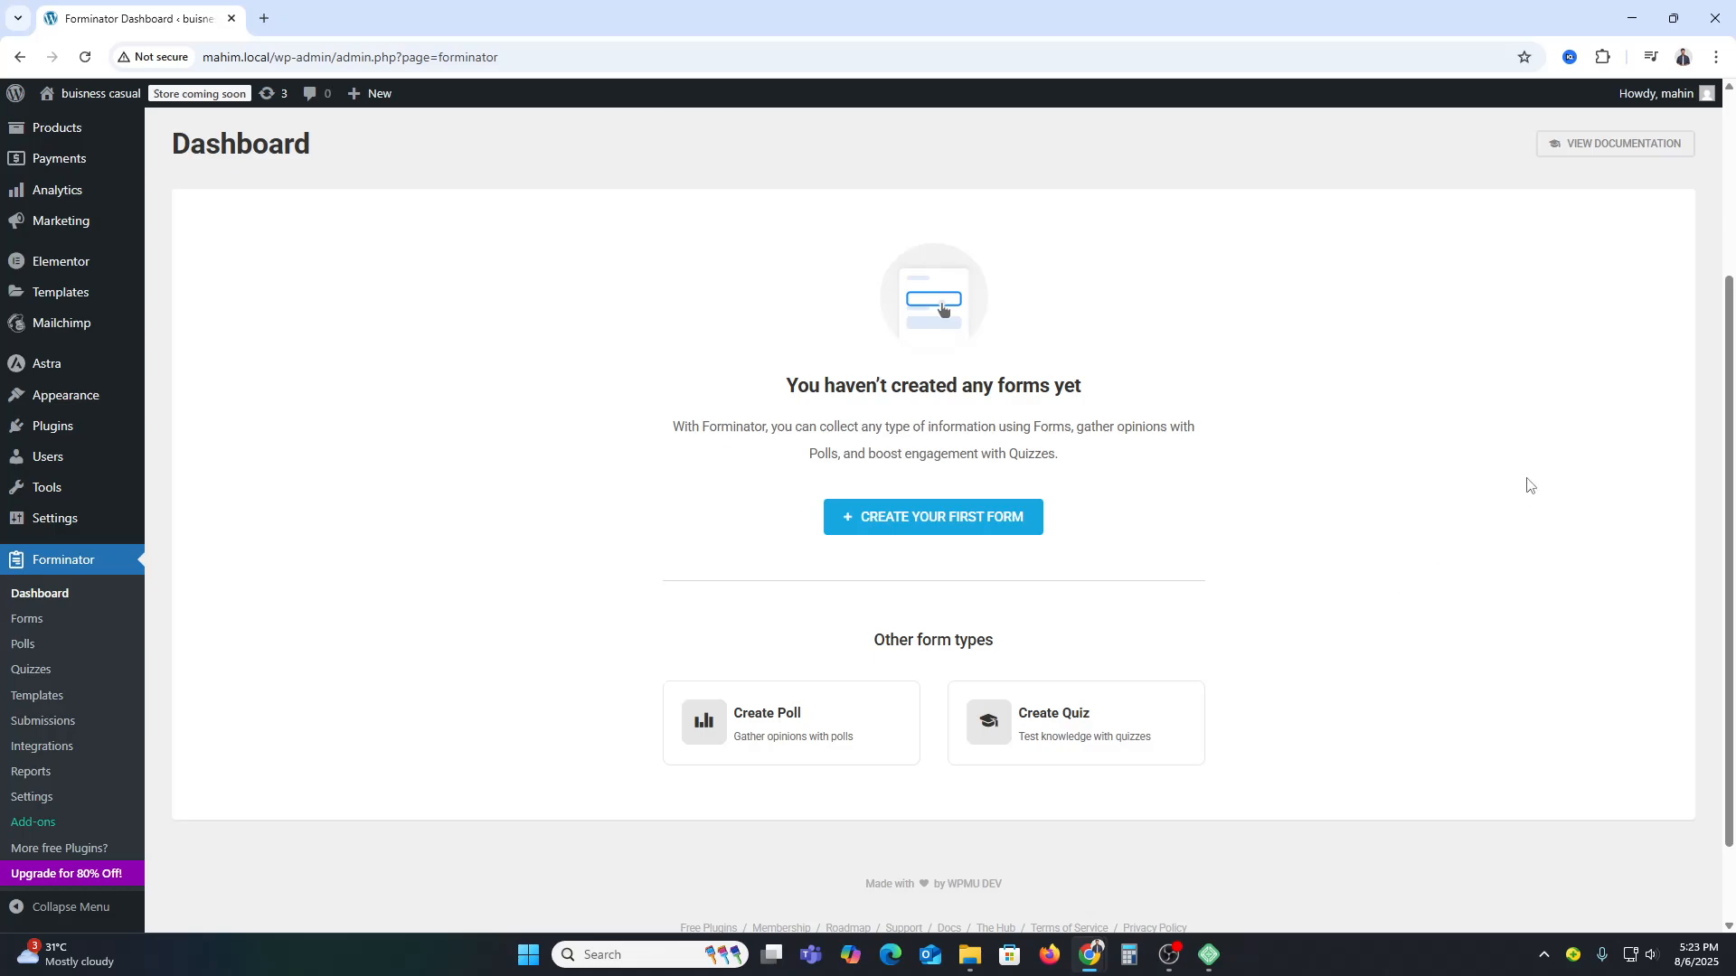
click(38, 625)
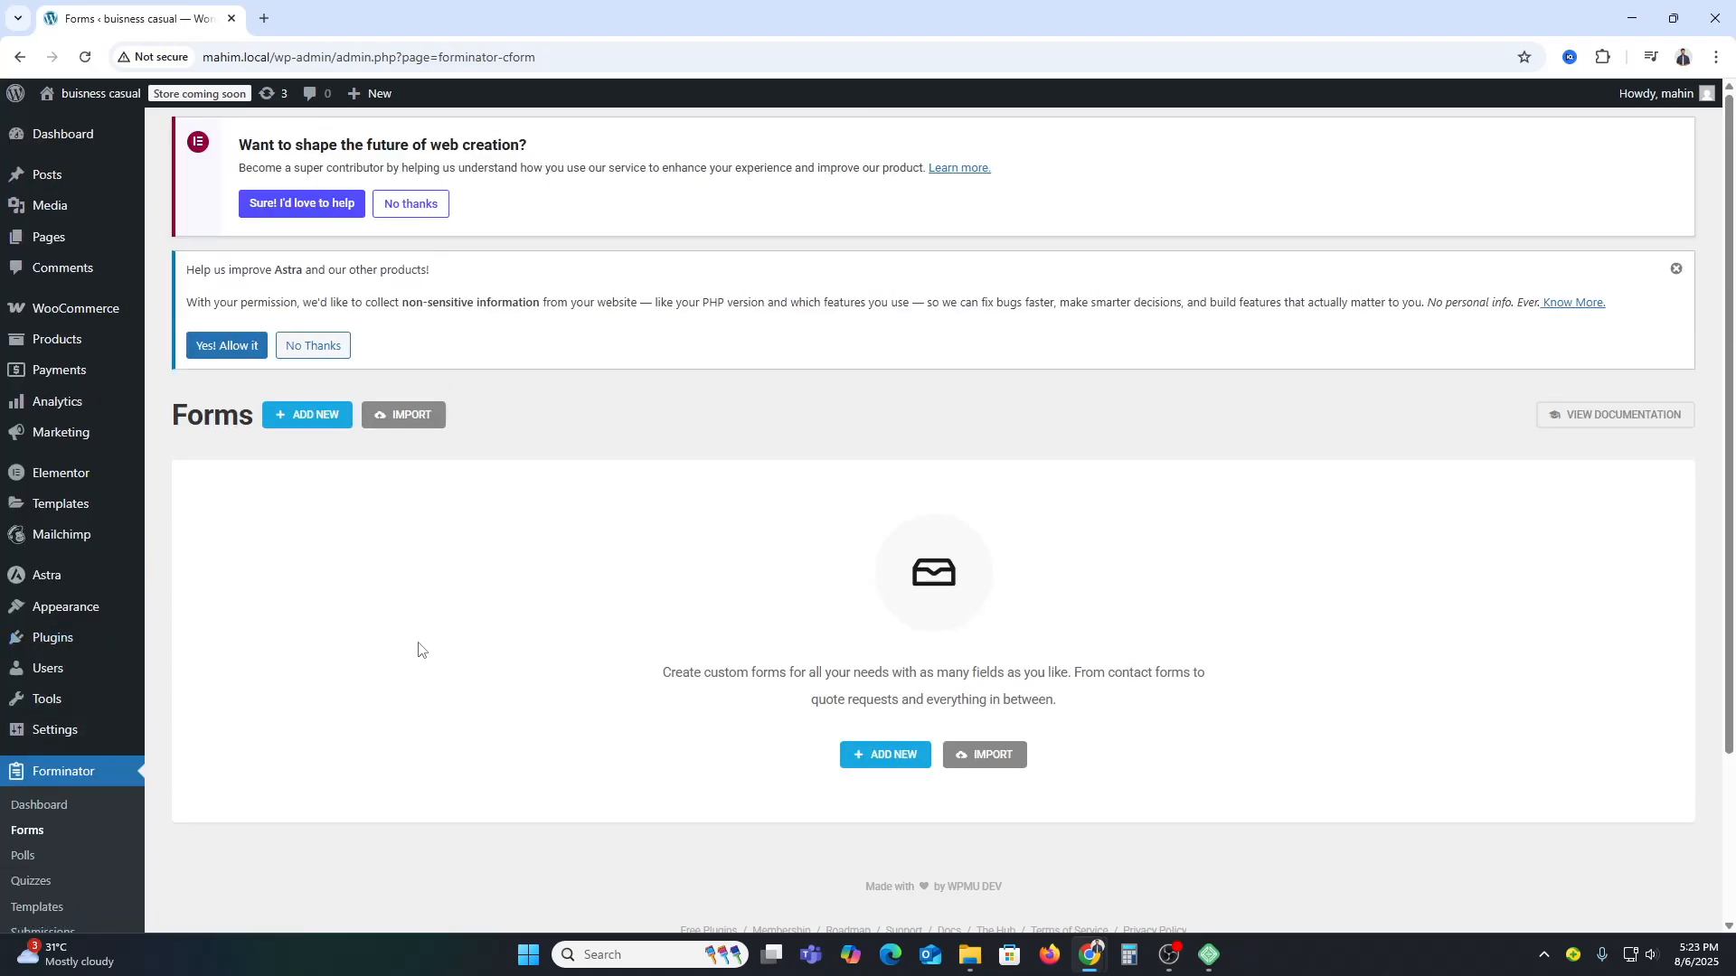
click(324, 417)
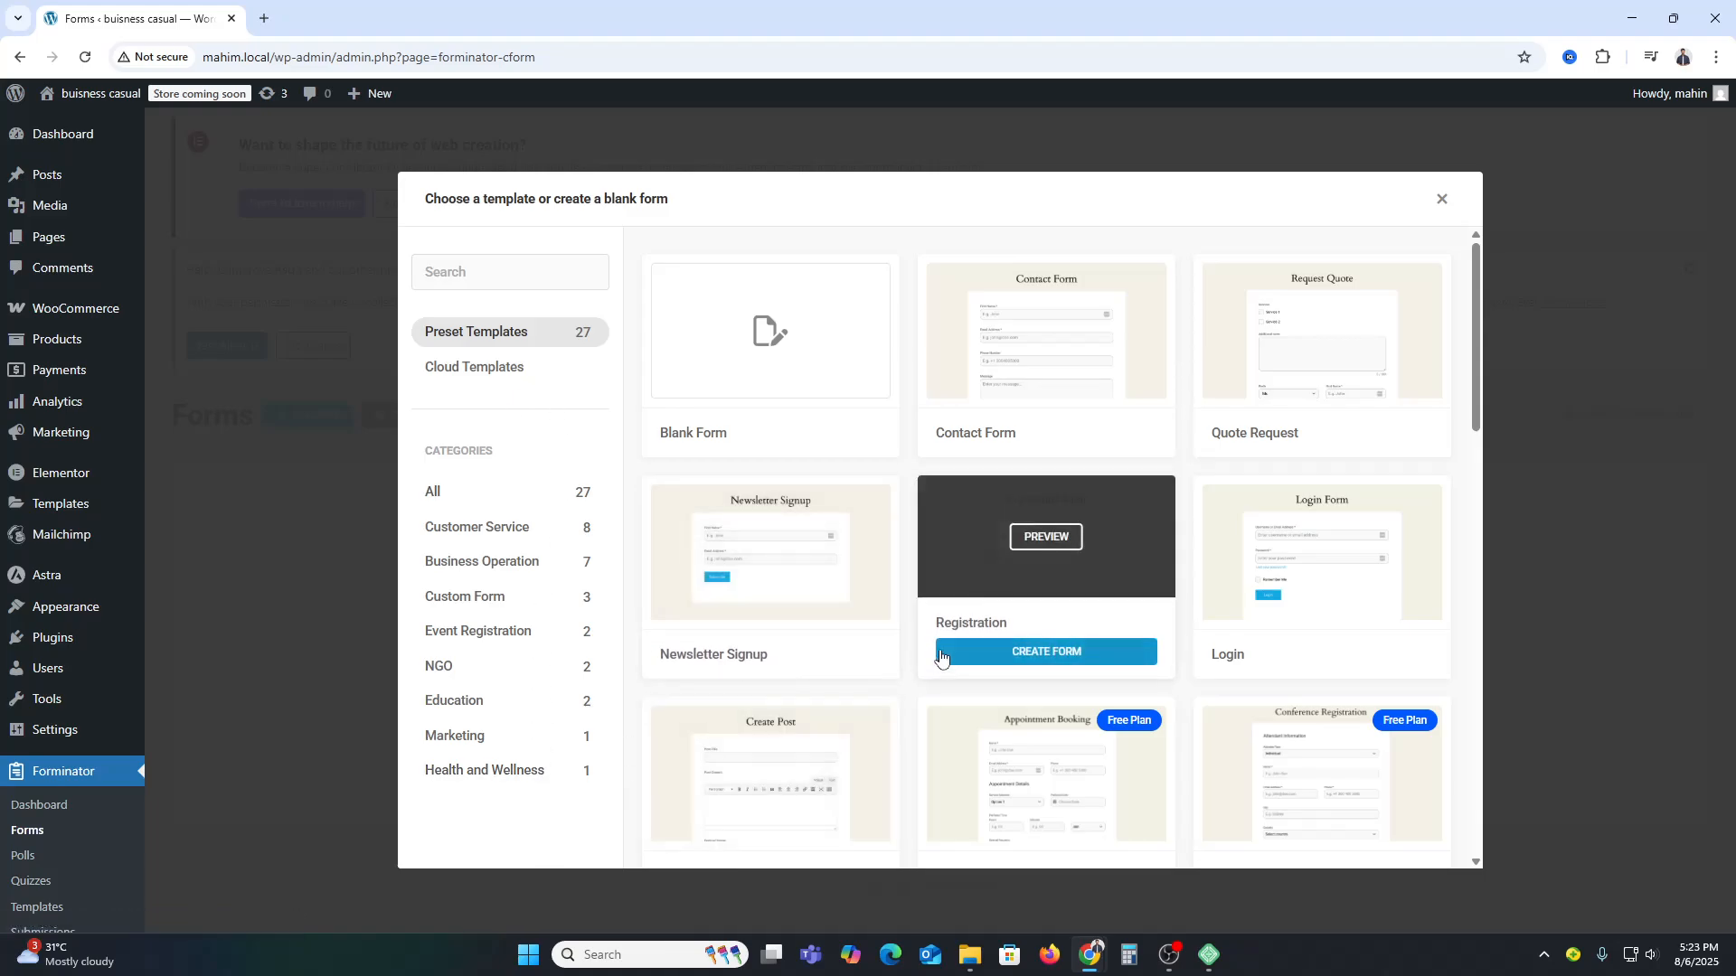
click(516, 271)
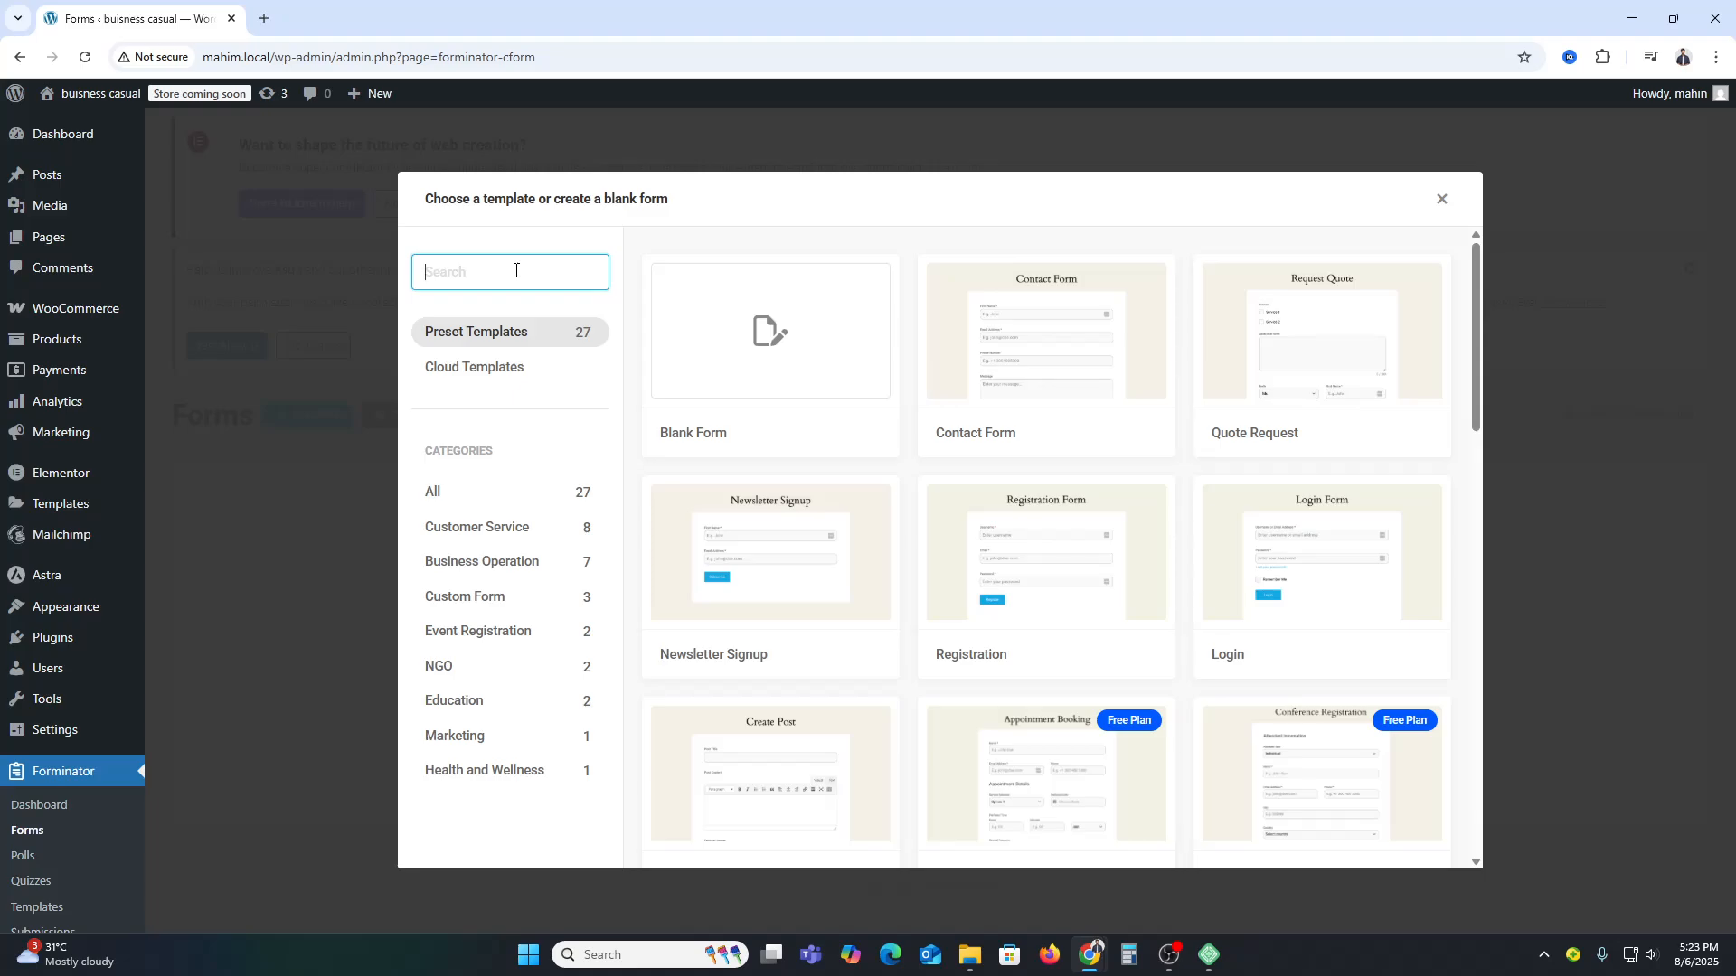
text(pay)
key(BackSpace)
key(BackSpace)
key(BackSpace)
- Look through the preset form templates and create a blank form
scroll(1320, 638, down, 3)
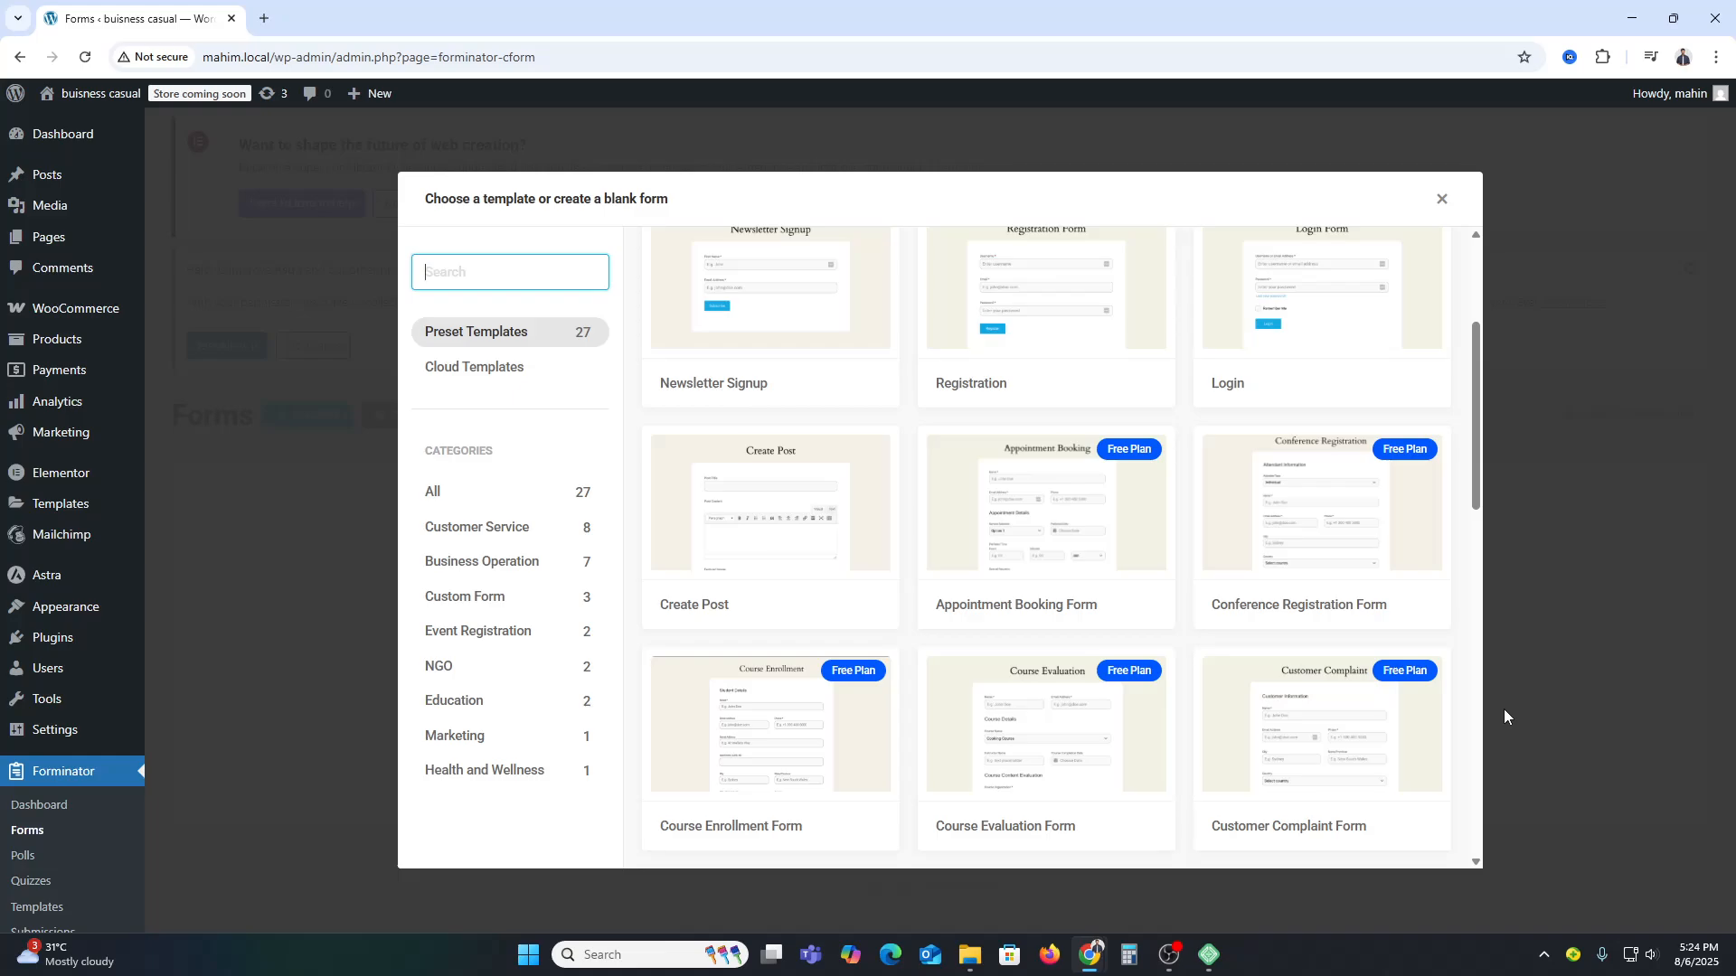
mouse_move(805, 344)
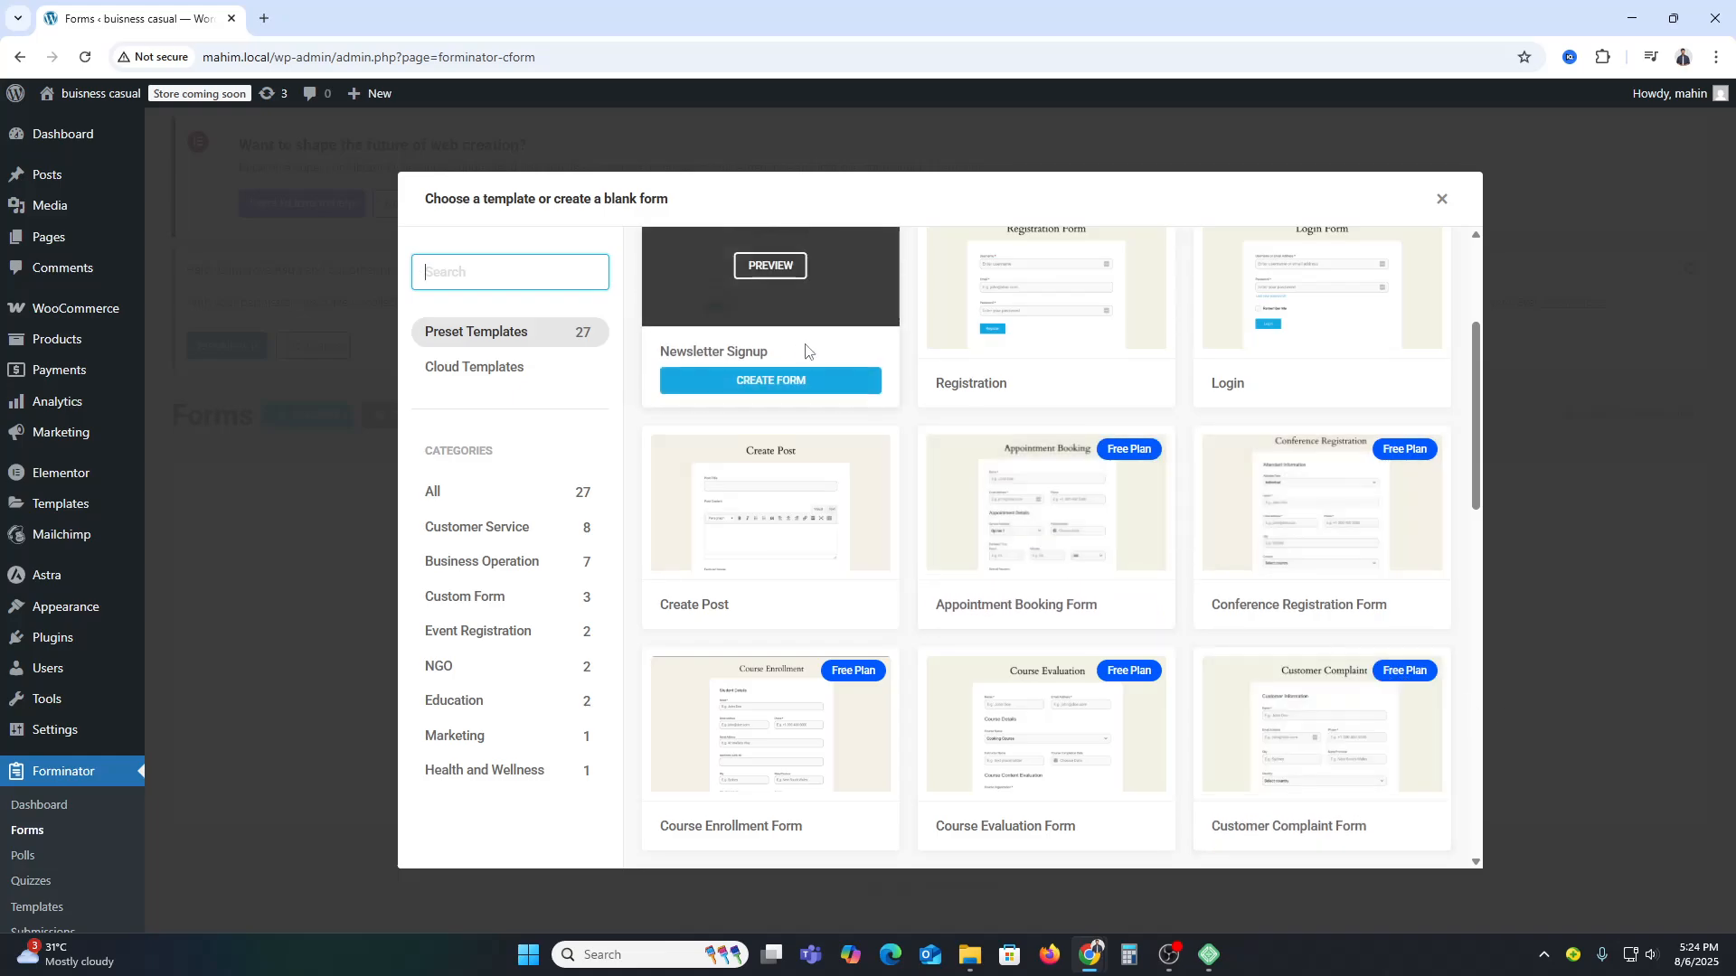
scroll(779, 310, up, 3)
mouse_move(788, 427)
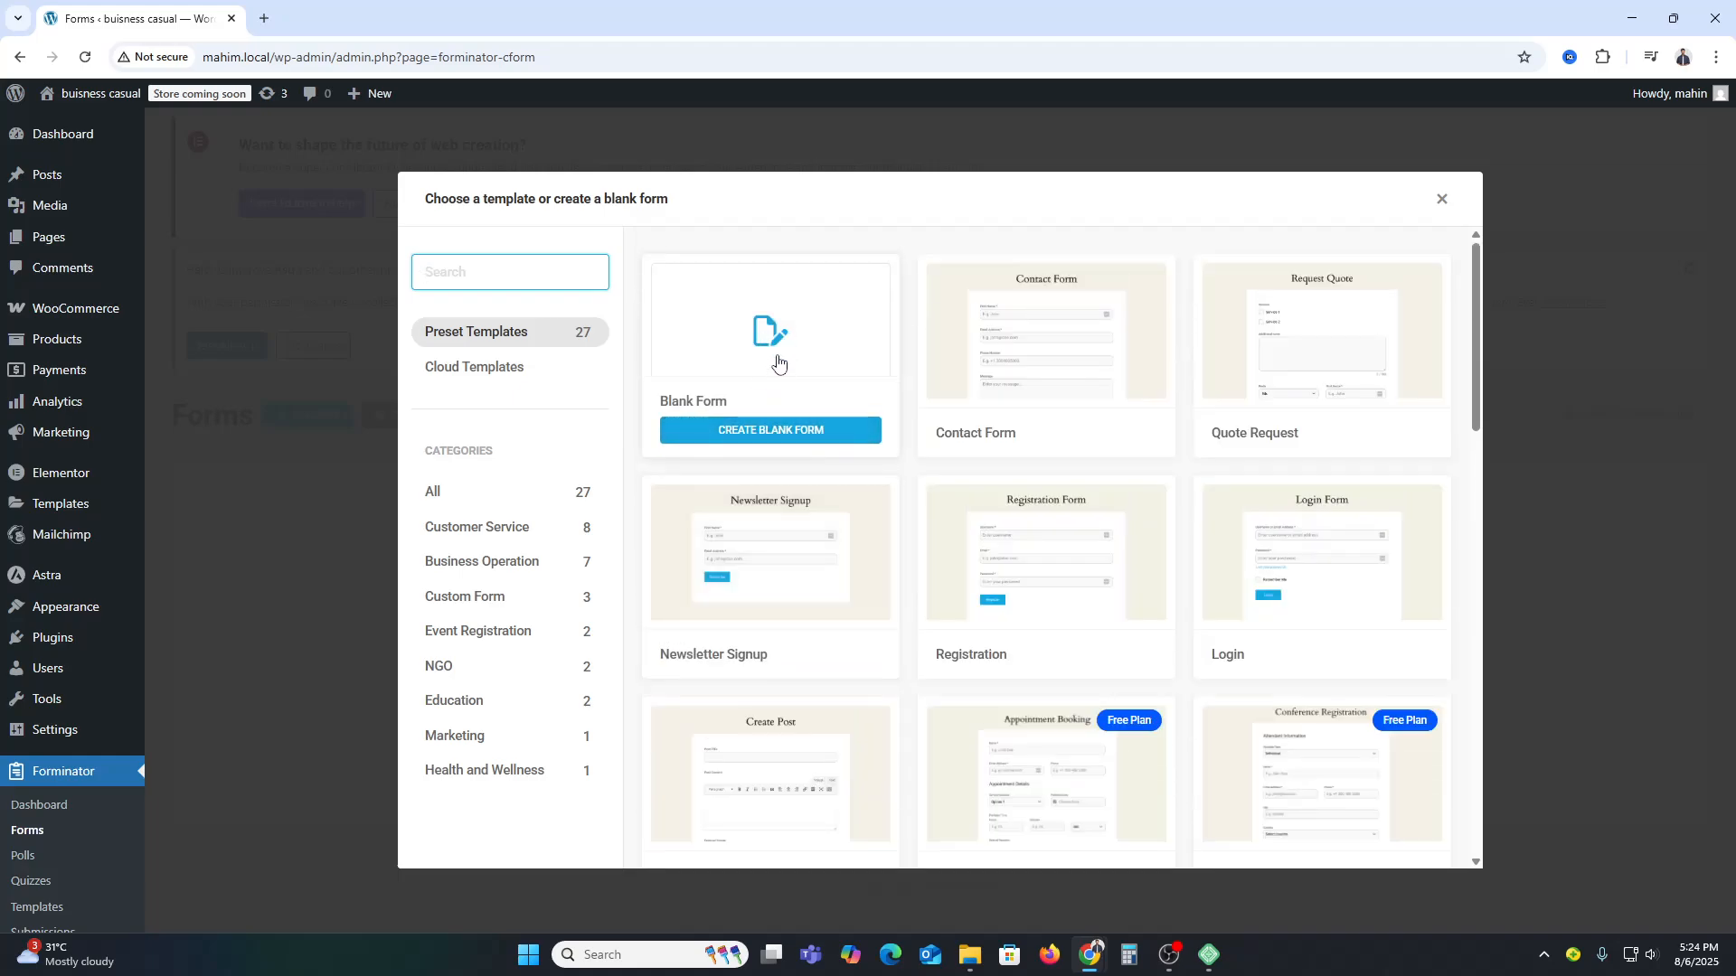
click(776, 431)
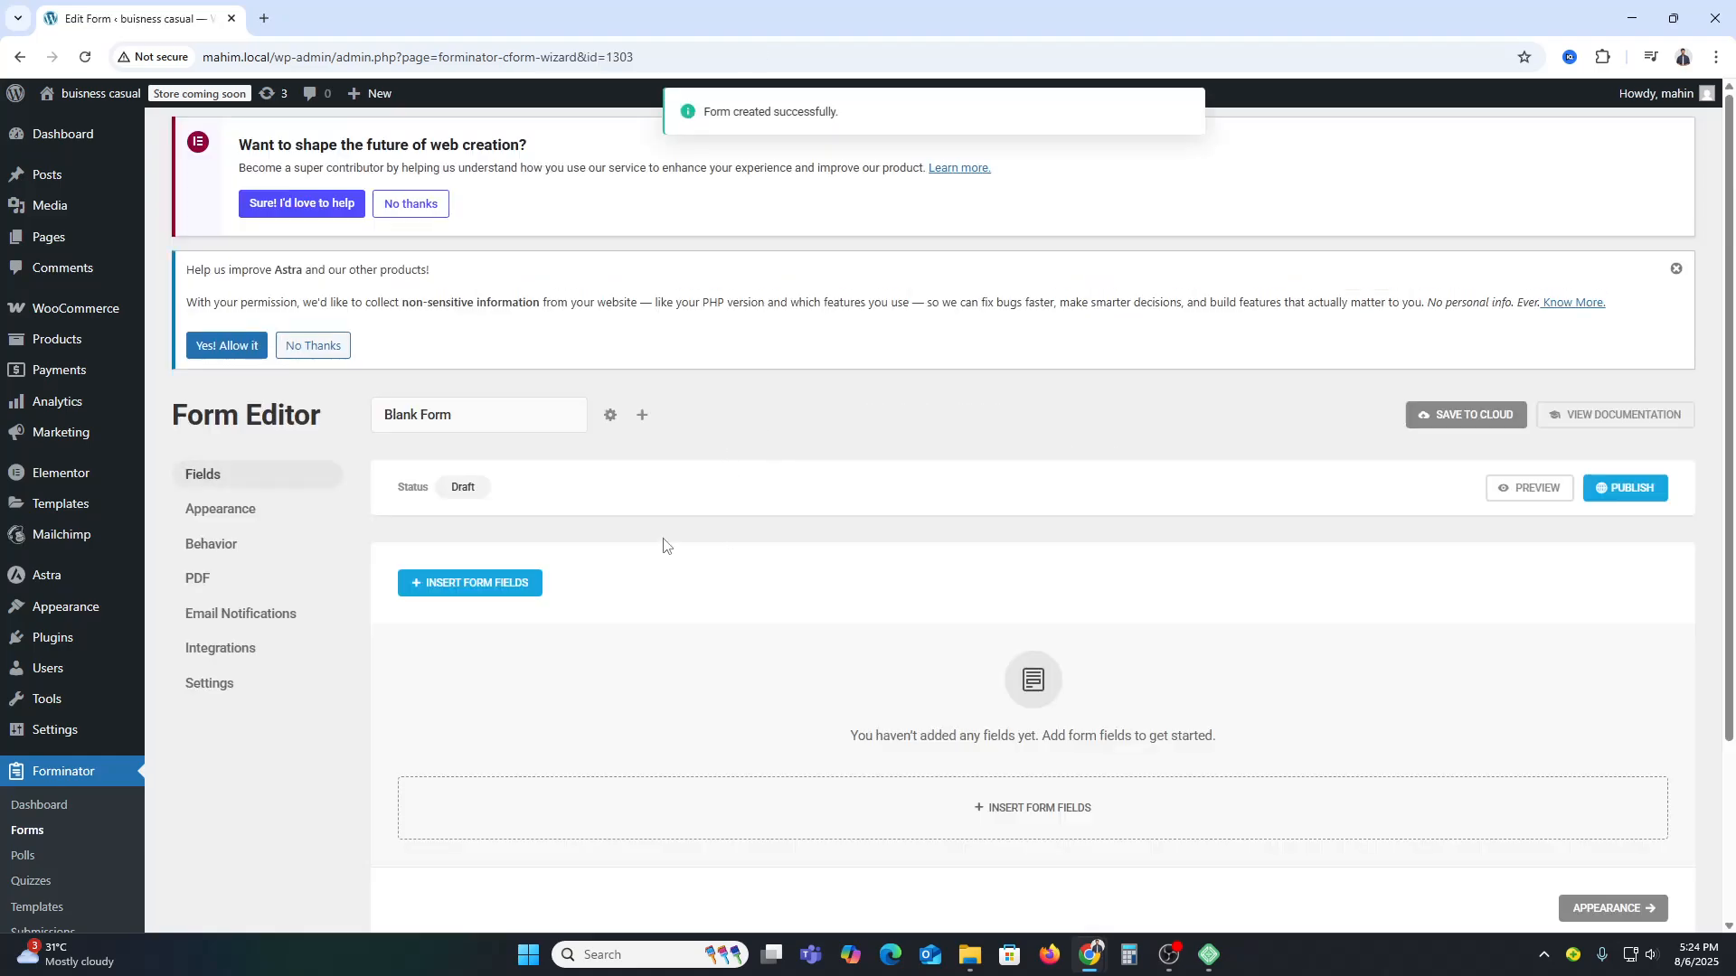
- Rename the new form to "Online Payment Form"
triple_click(457, 412)
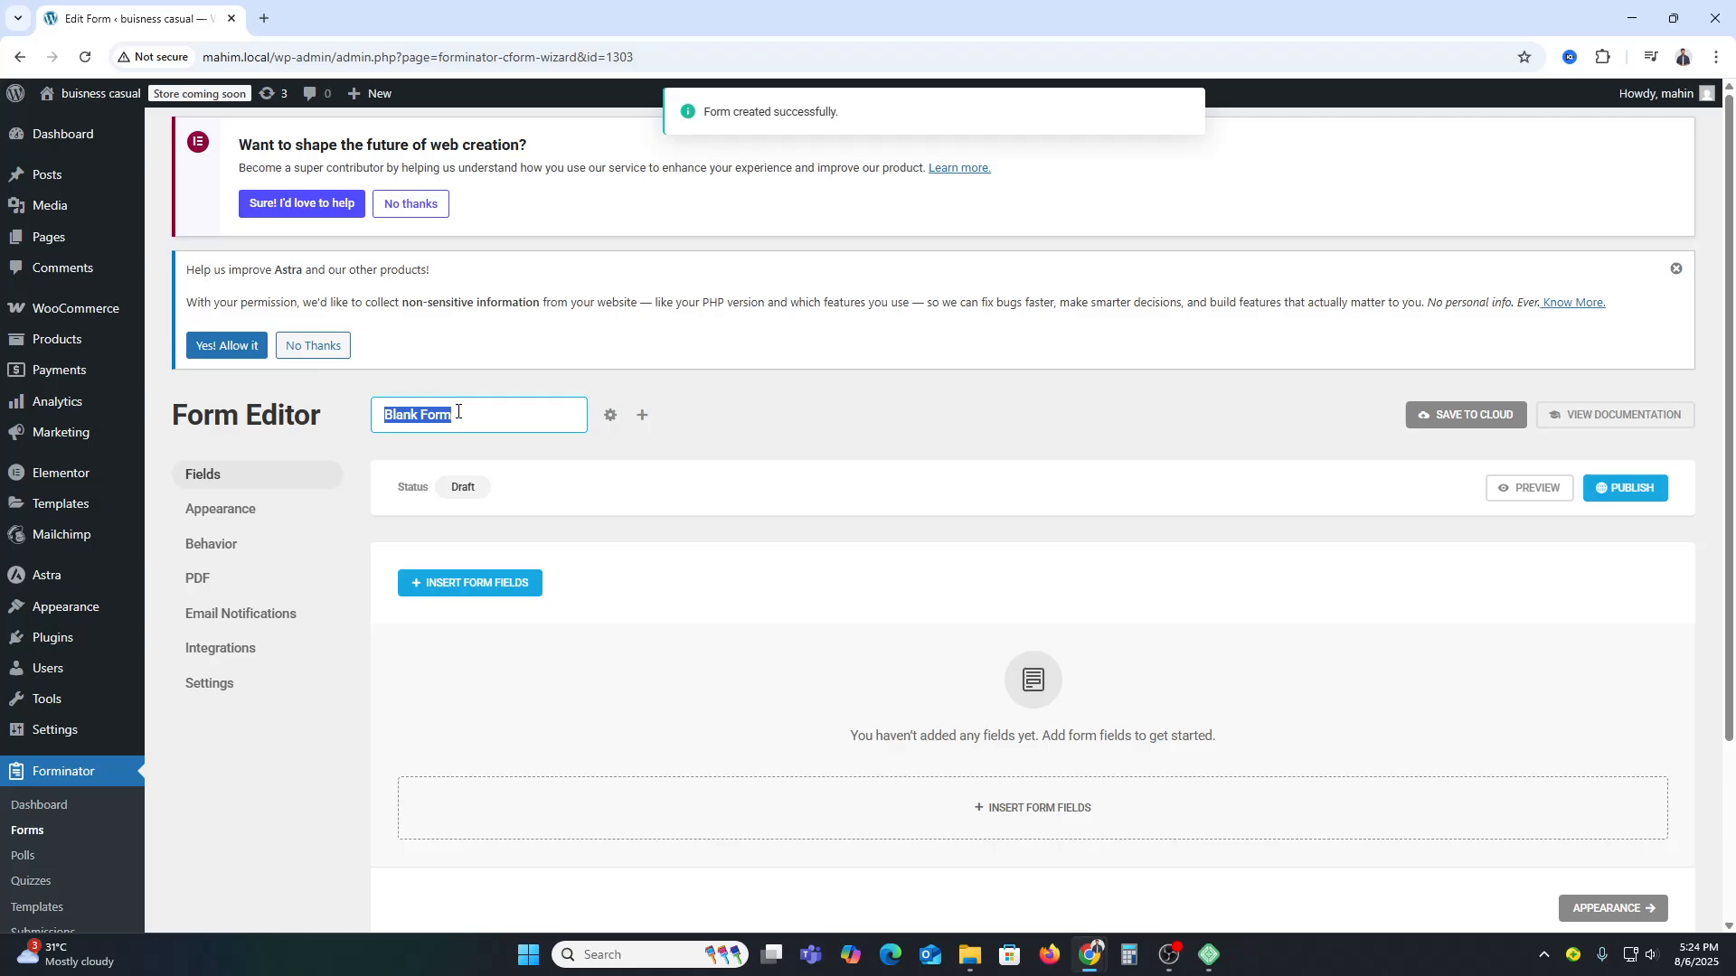
text(Online)
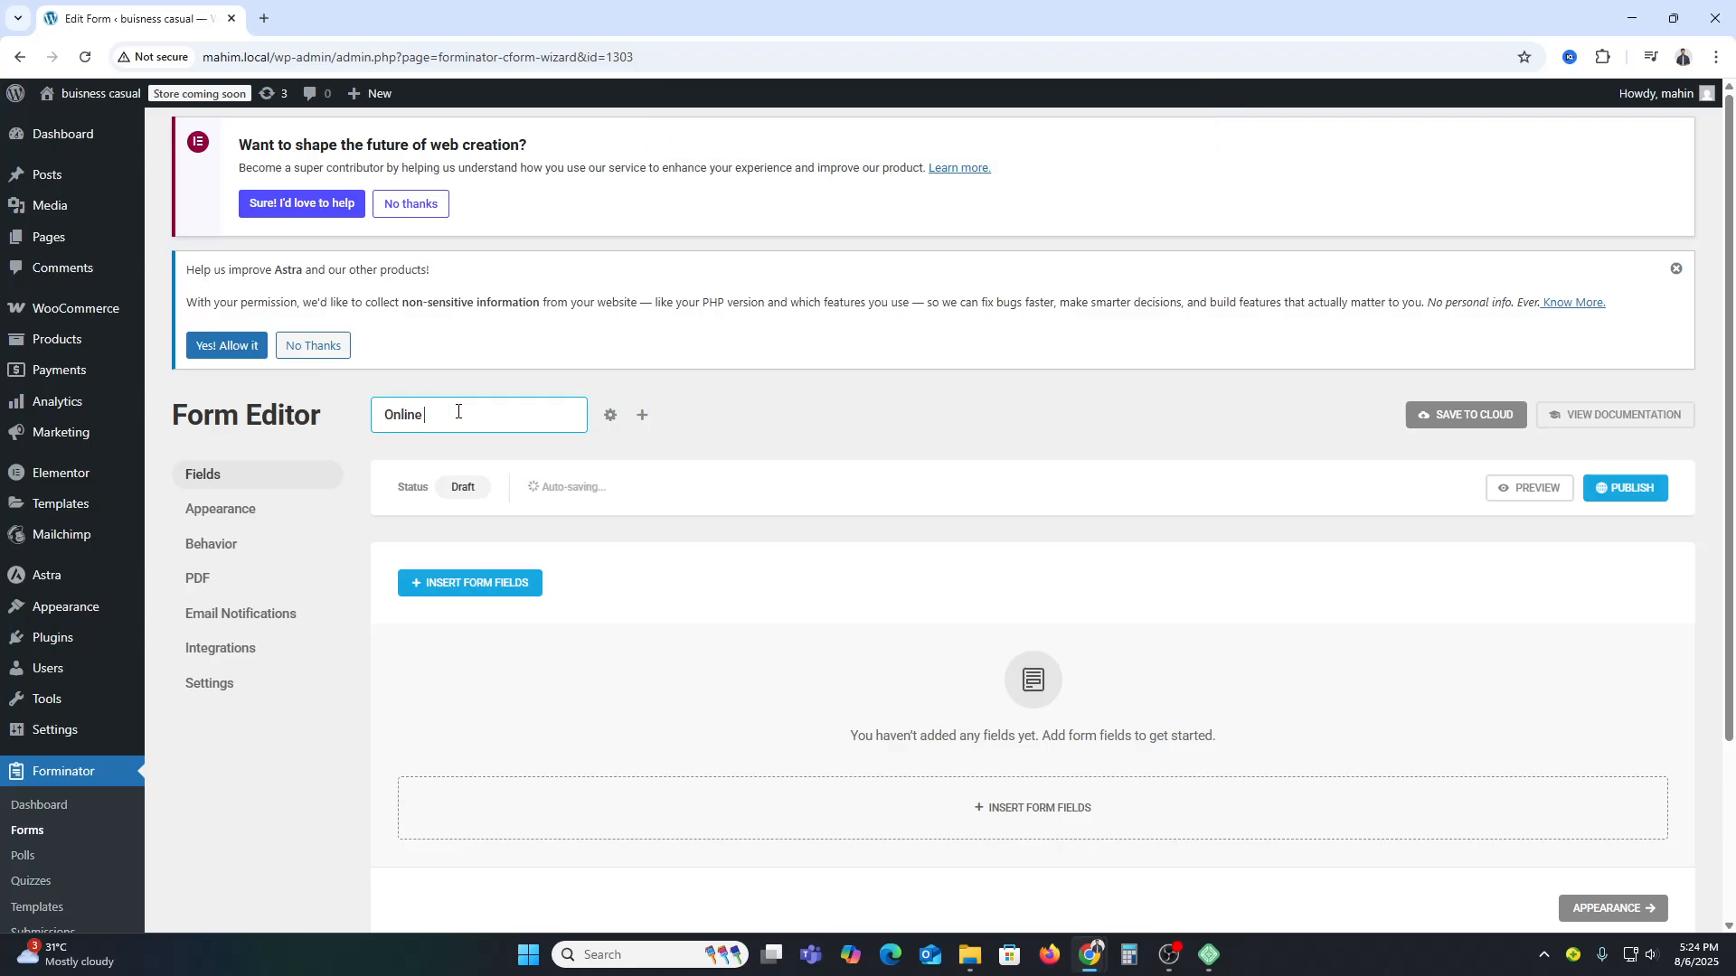
text( Payment Form)
- Insert Name, Email, Phone, Stripe and PayPal fields into the form
click(490, 591)
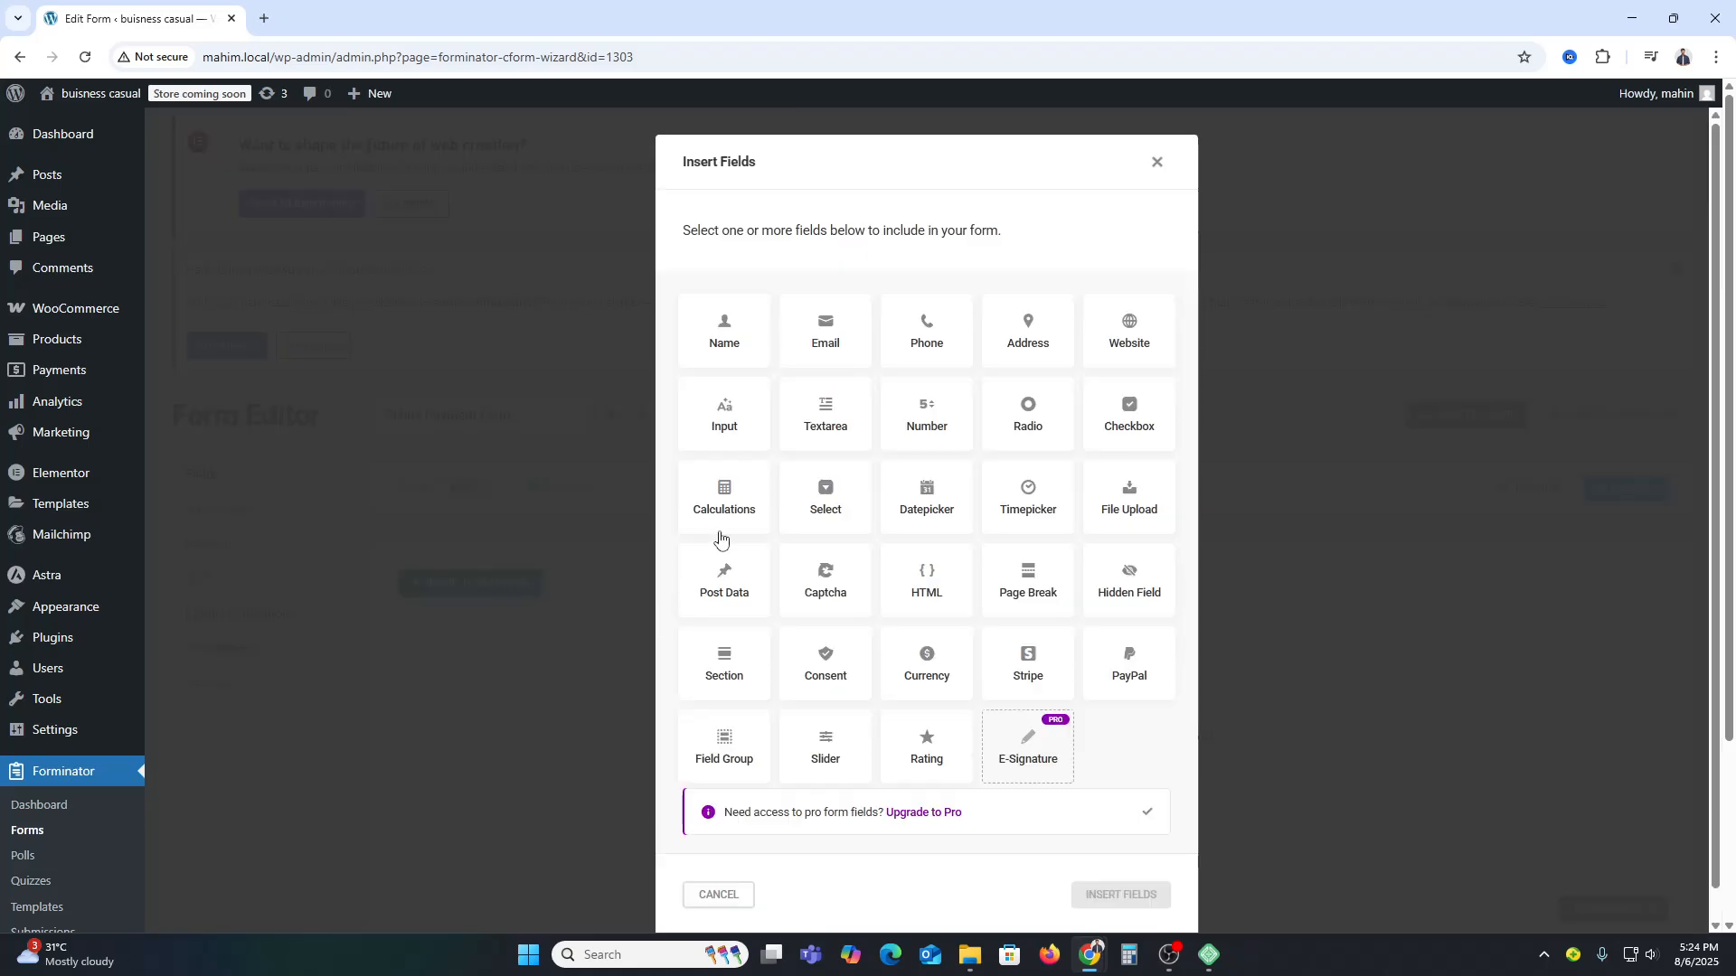
click(744, 342)
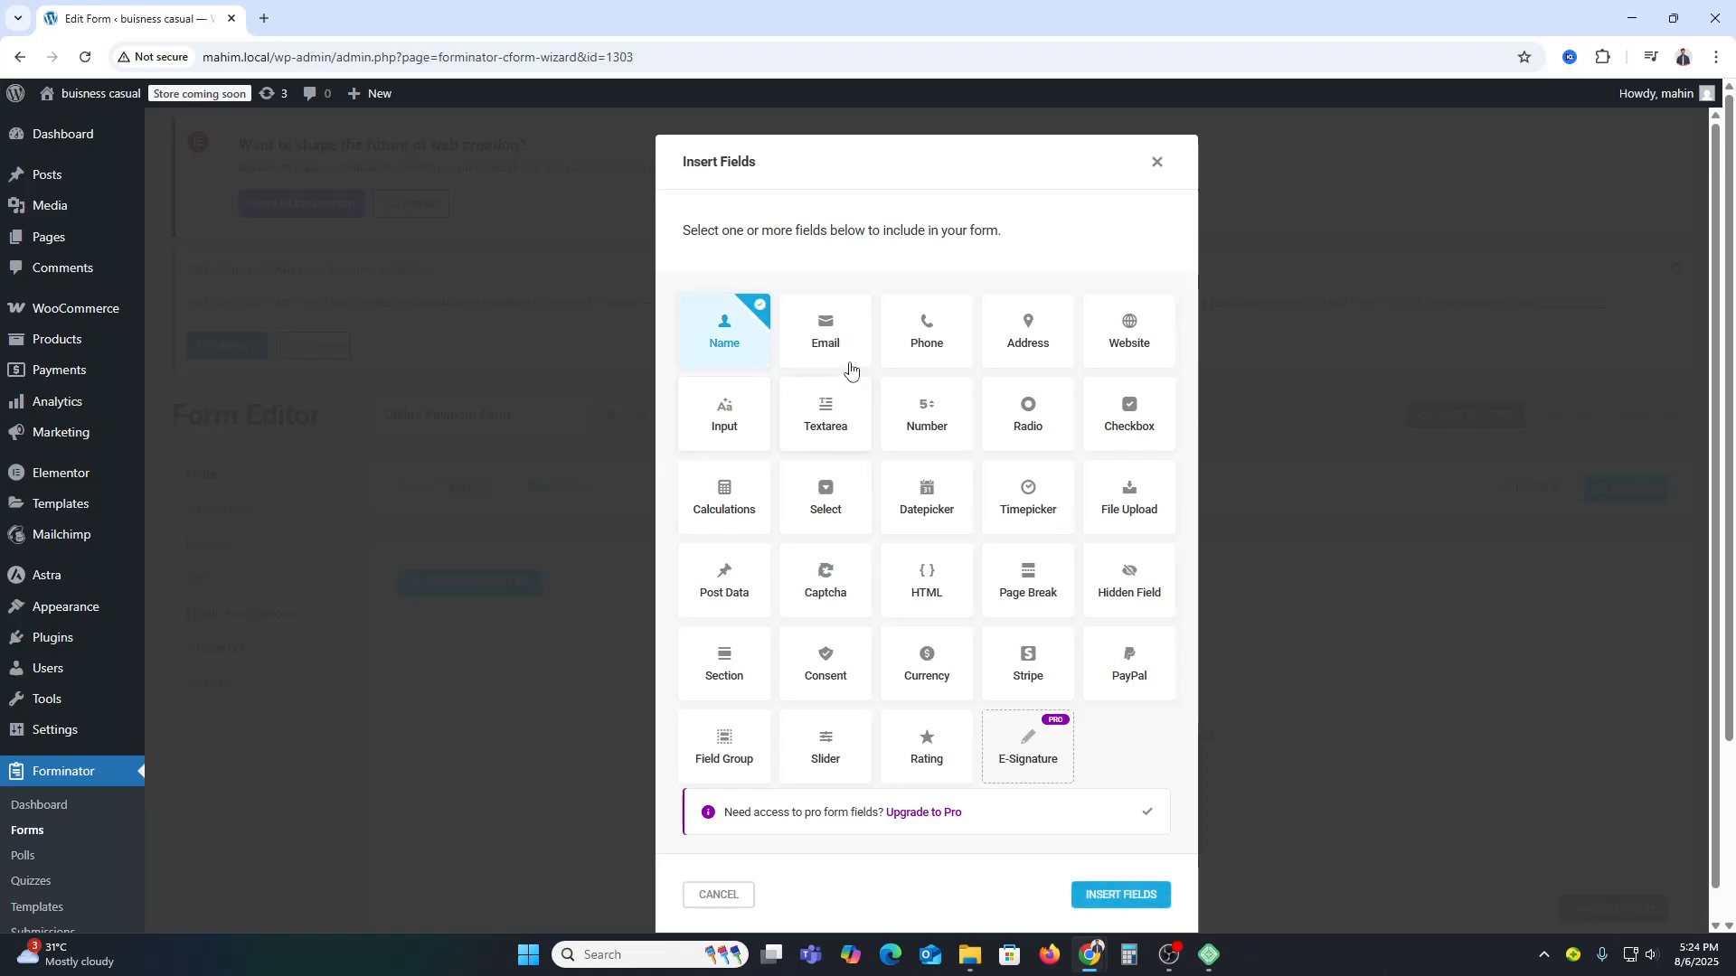
click(850, 351)
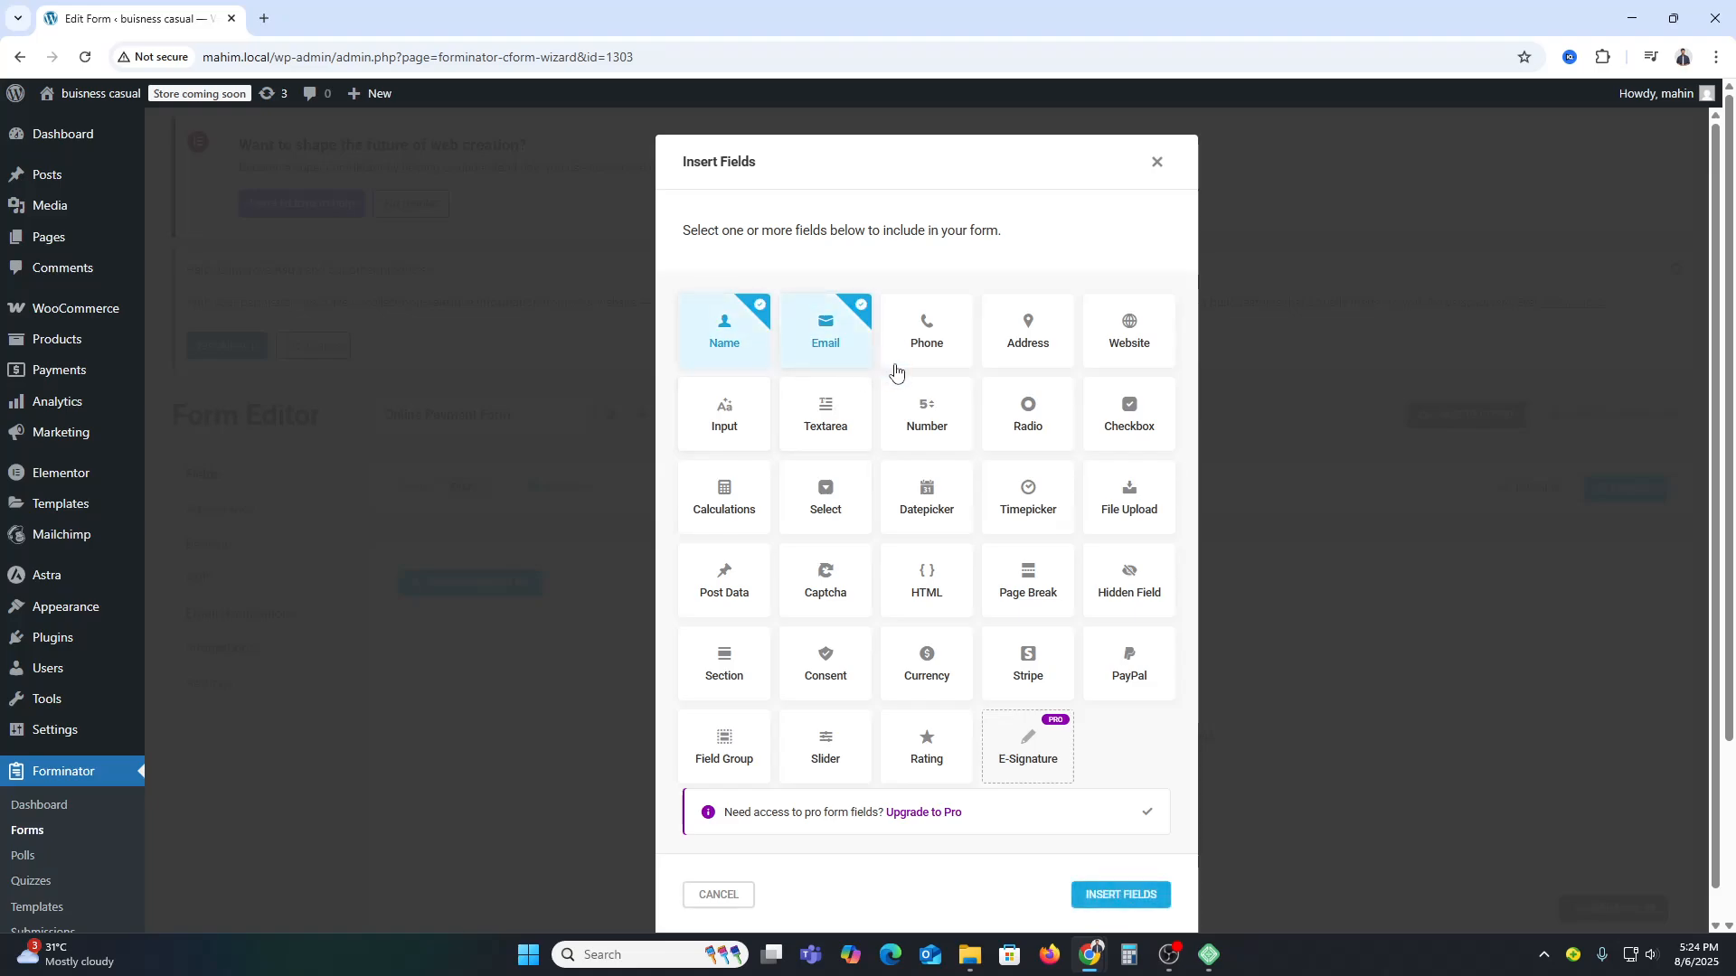
click(941, 327)
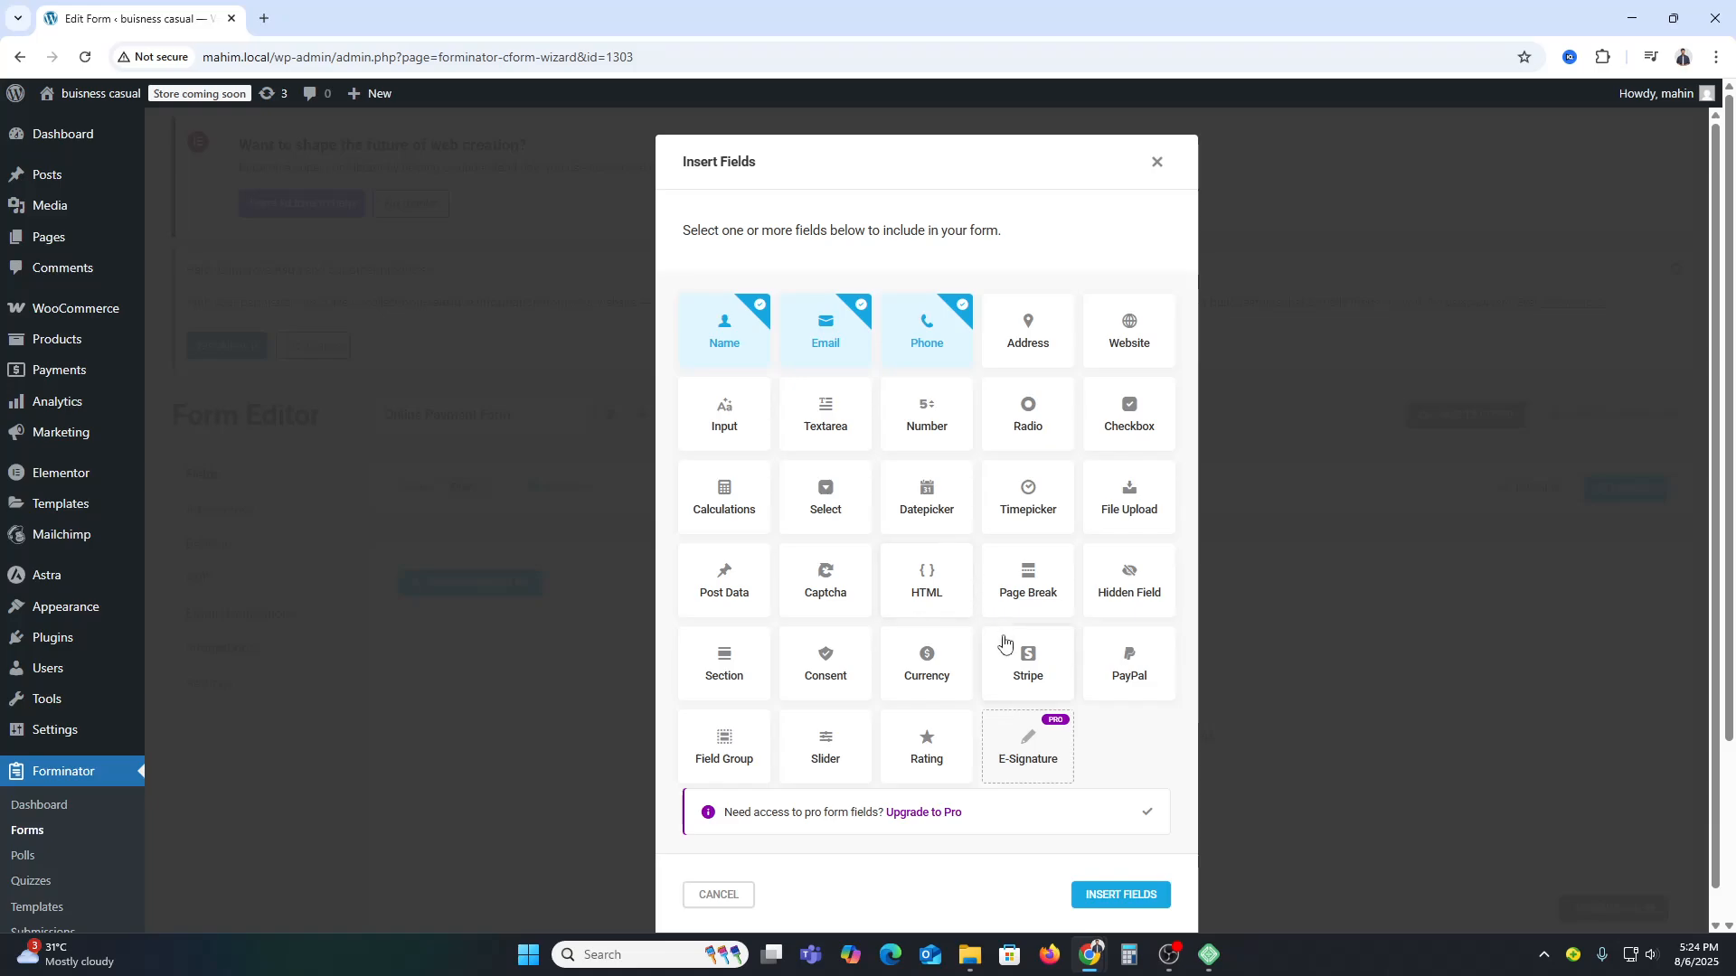
scroll(1003, 641, down, 1)
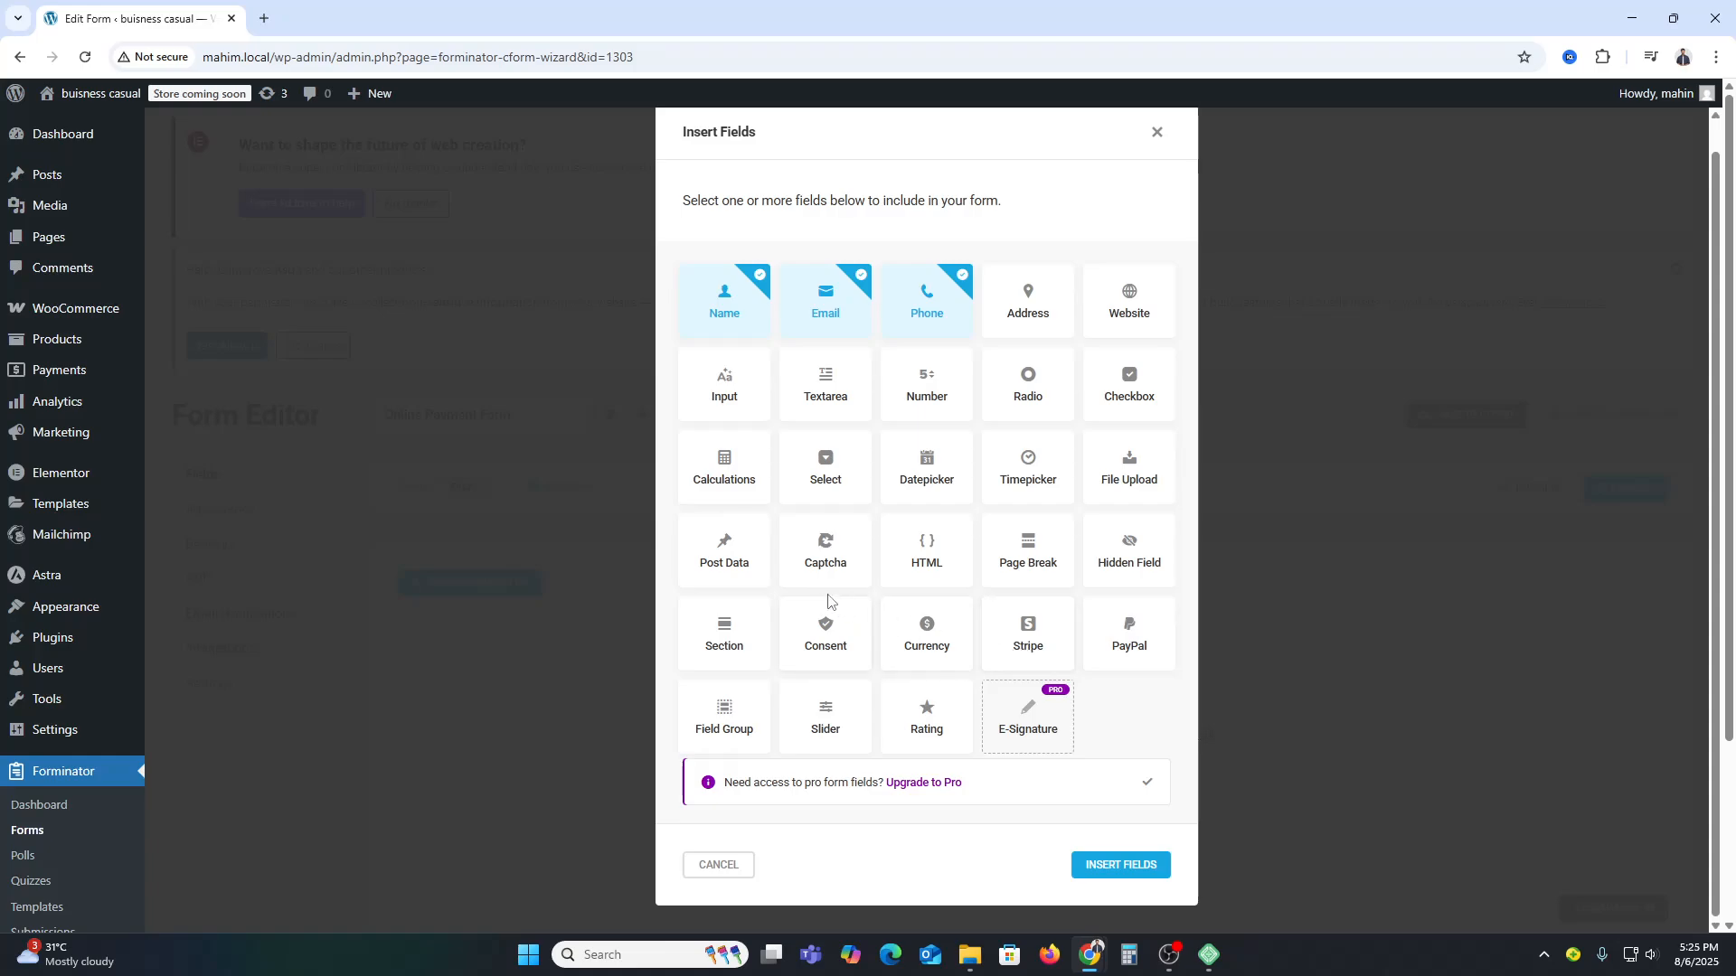
click(1022, 647)
click(1123, 644)
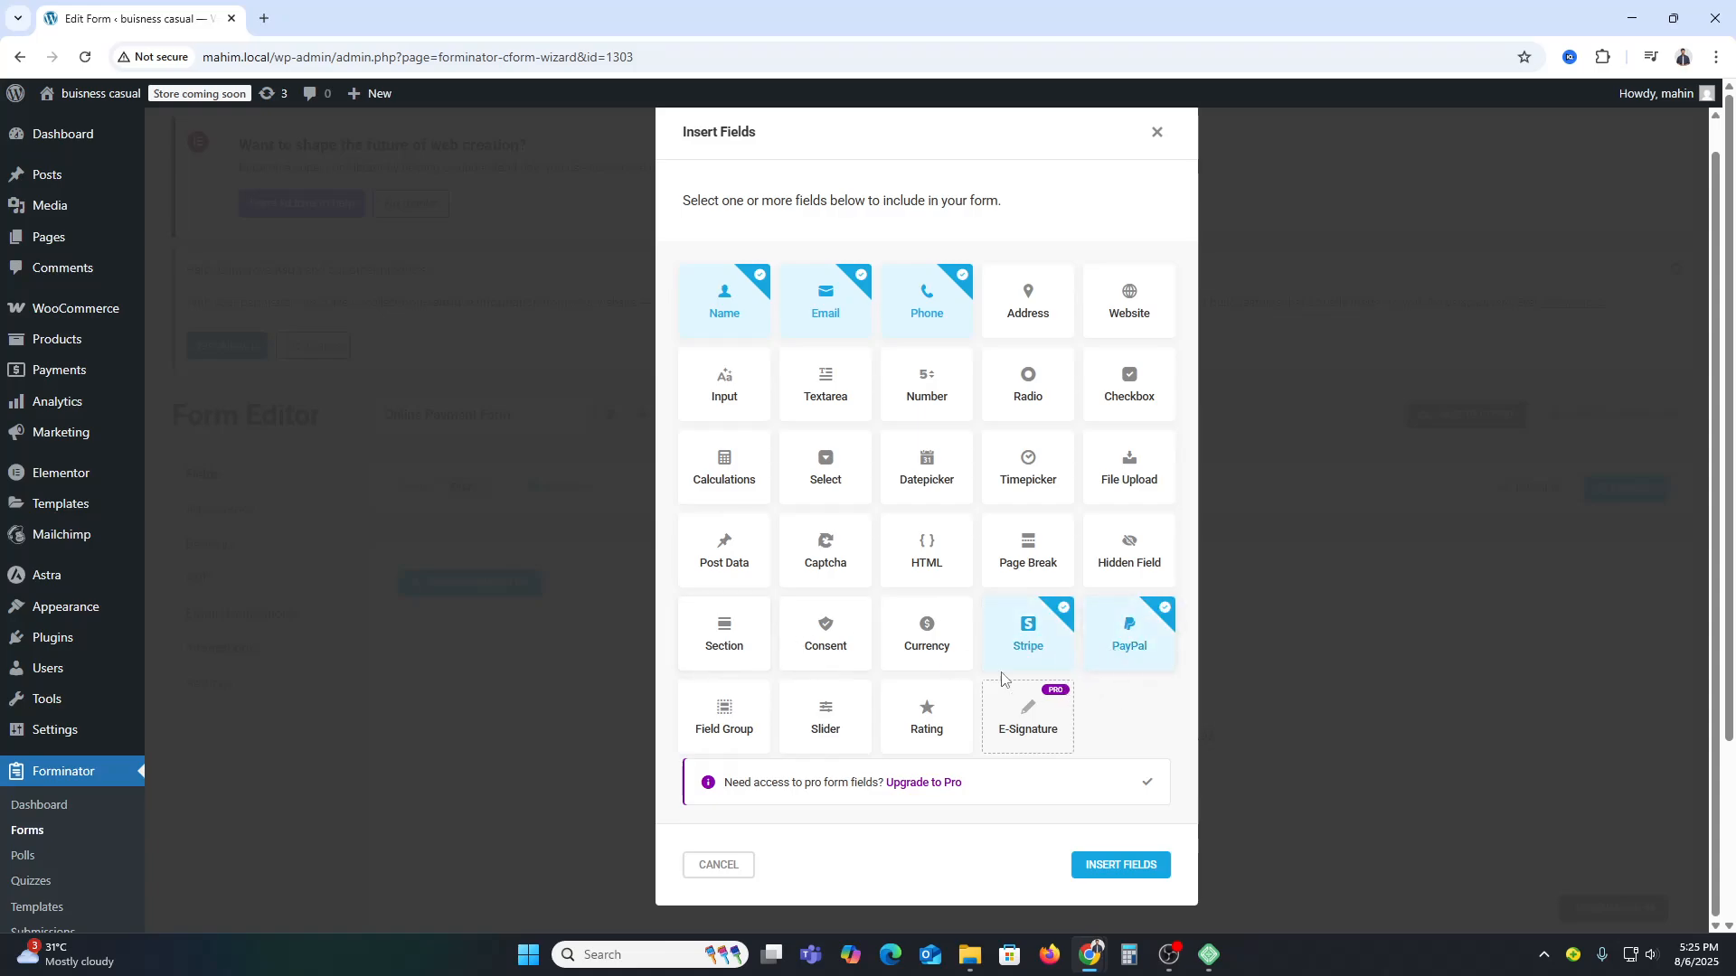
click(1104, 865)
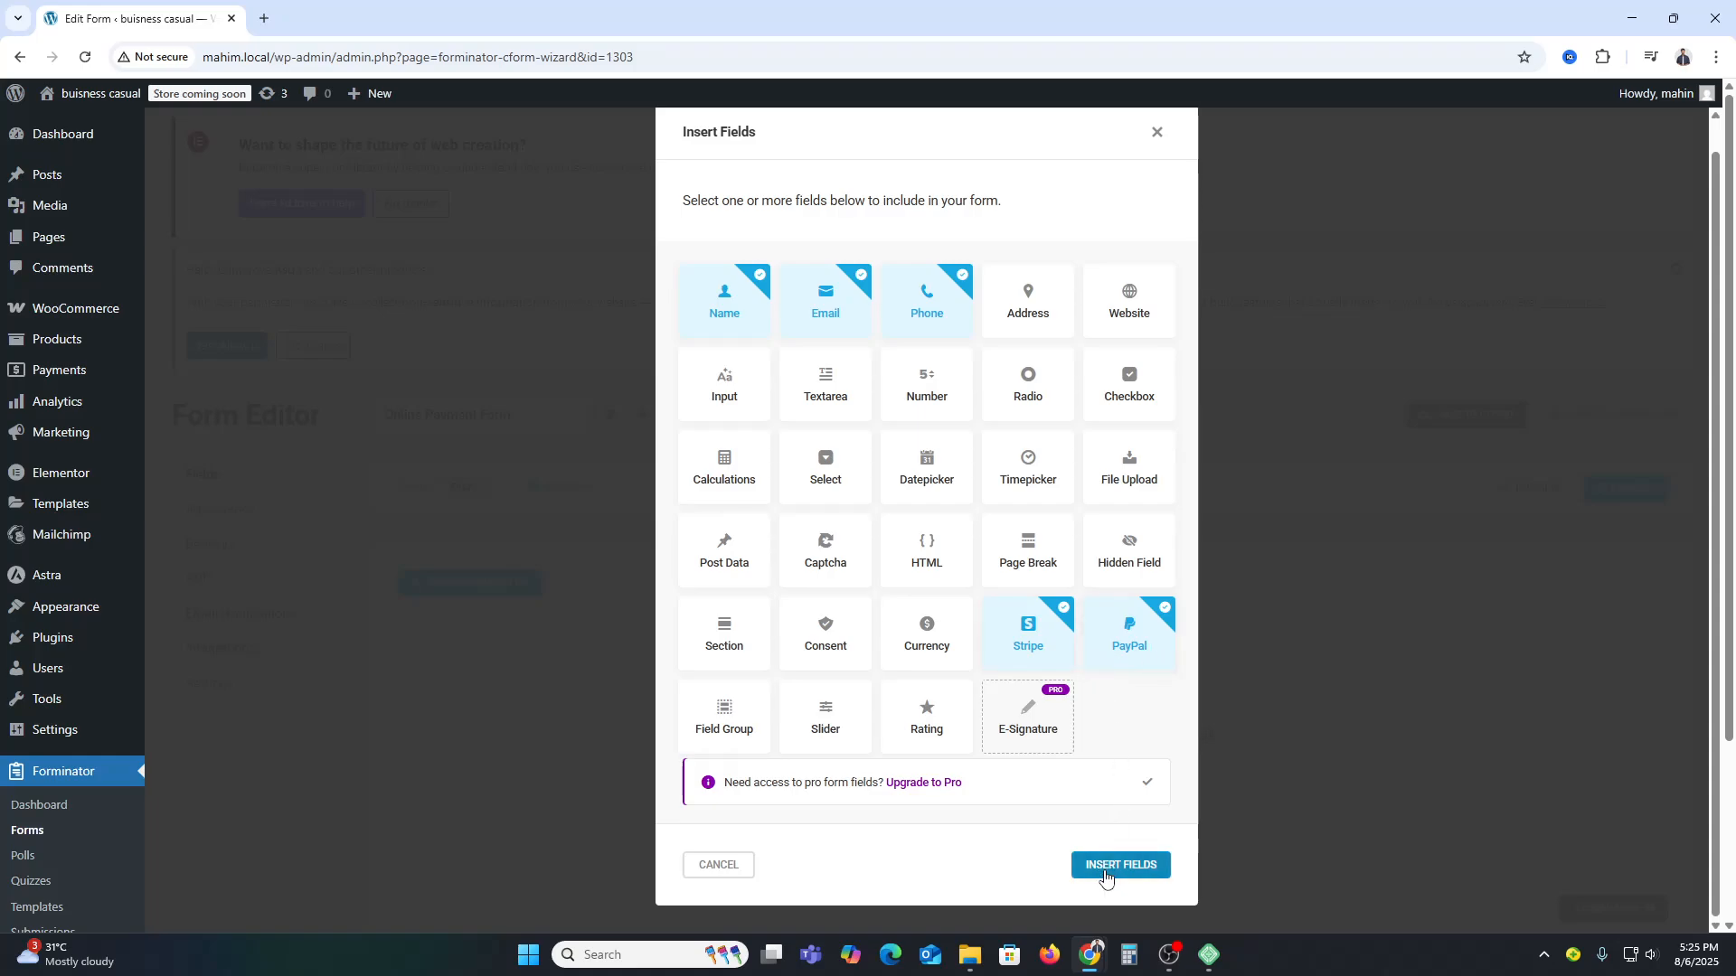
- Review the inserted form fields and open the form's integrations section
scroll(612, 788, down, 4)
scroll(624, 778, down, 3)
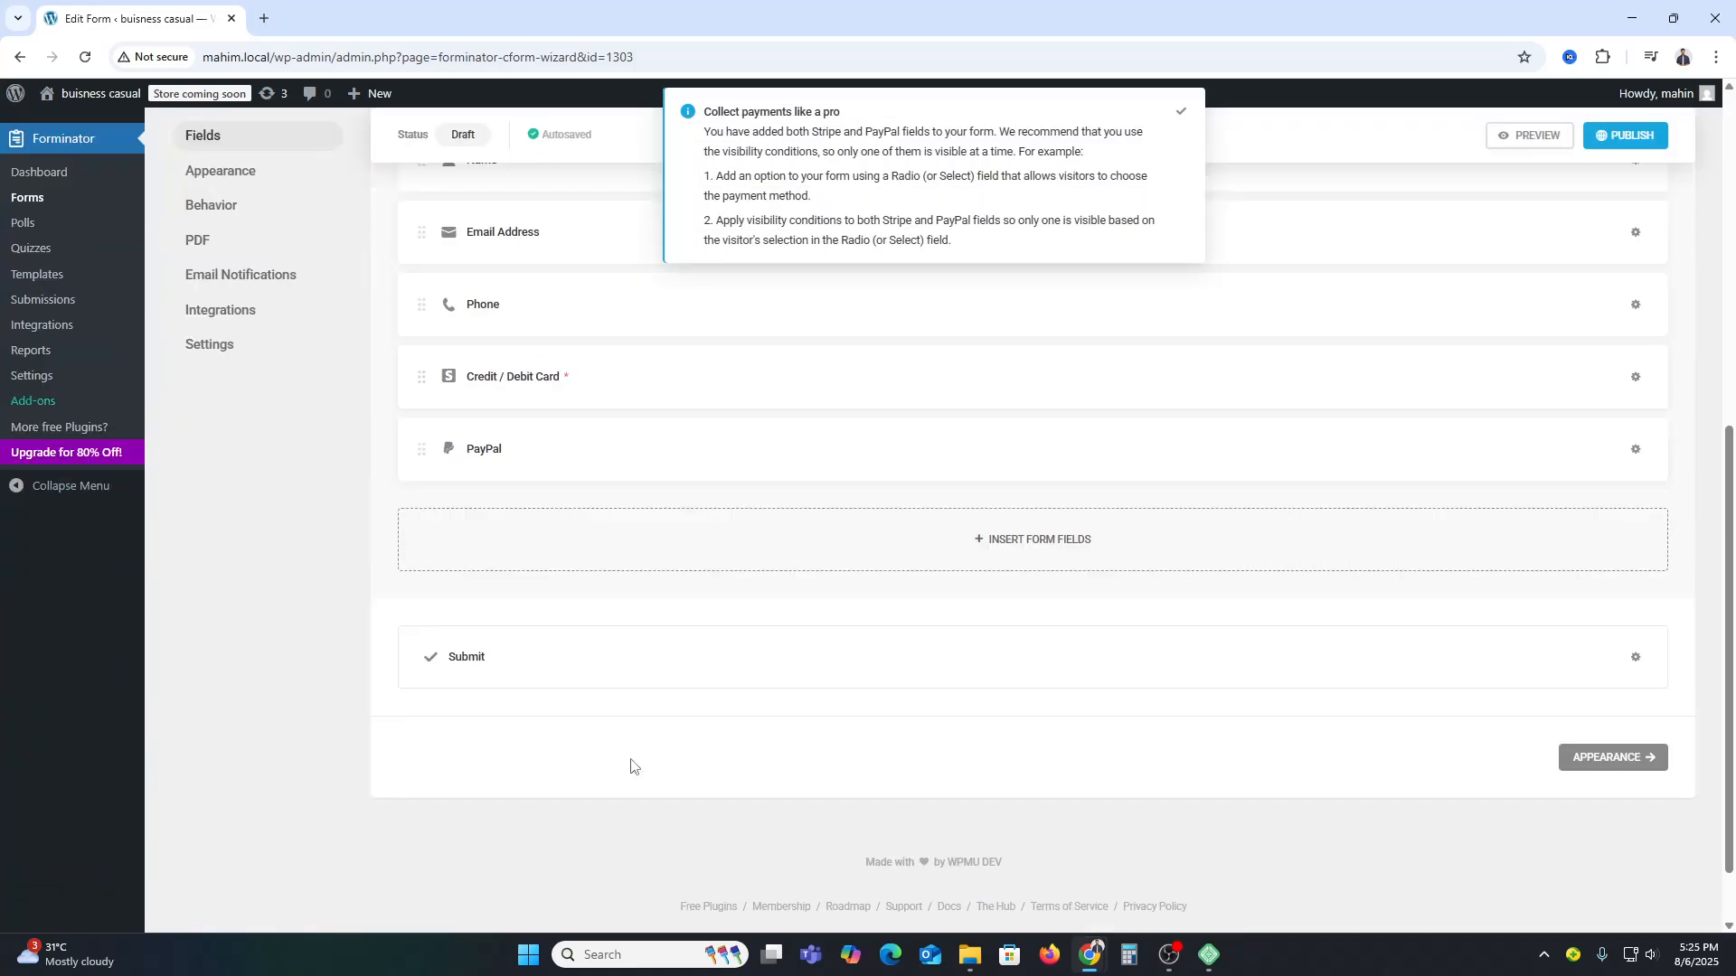
scroll(615, 466, up, 2)
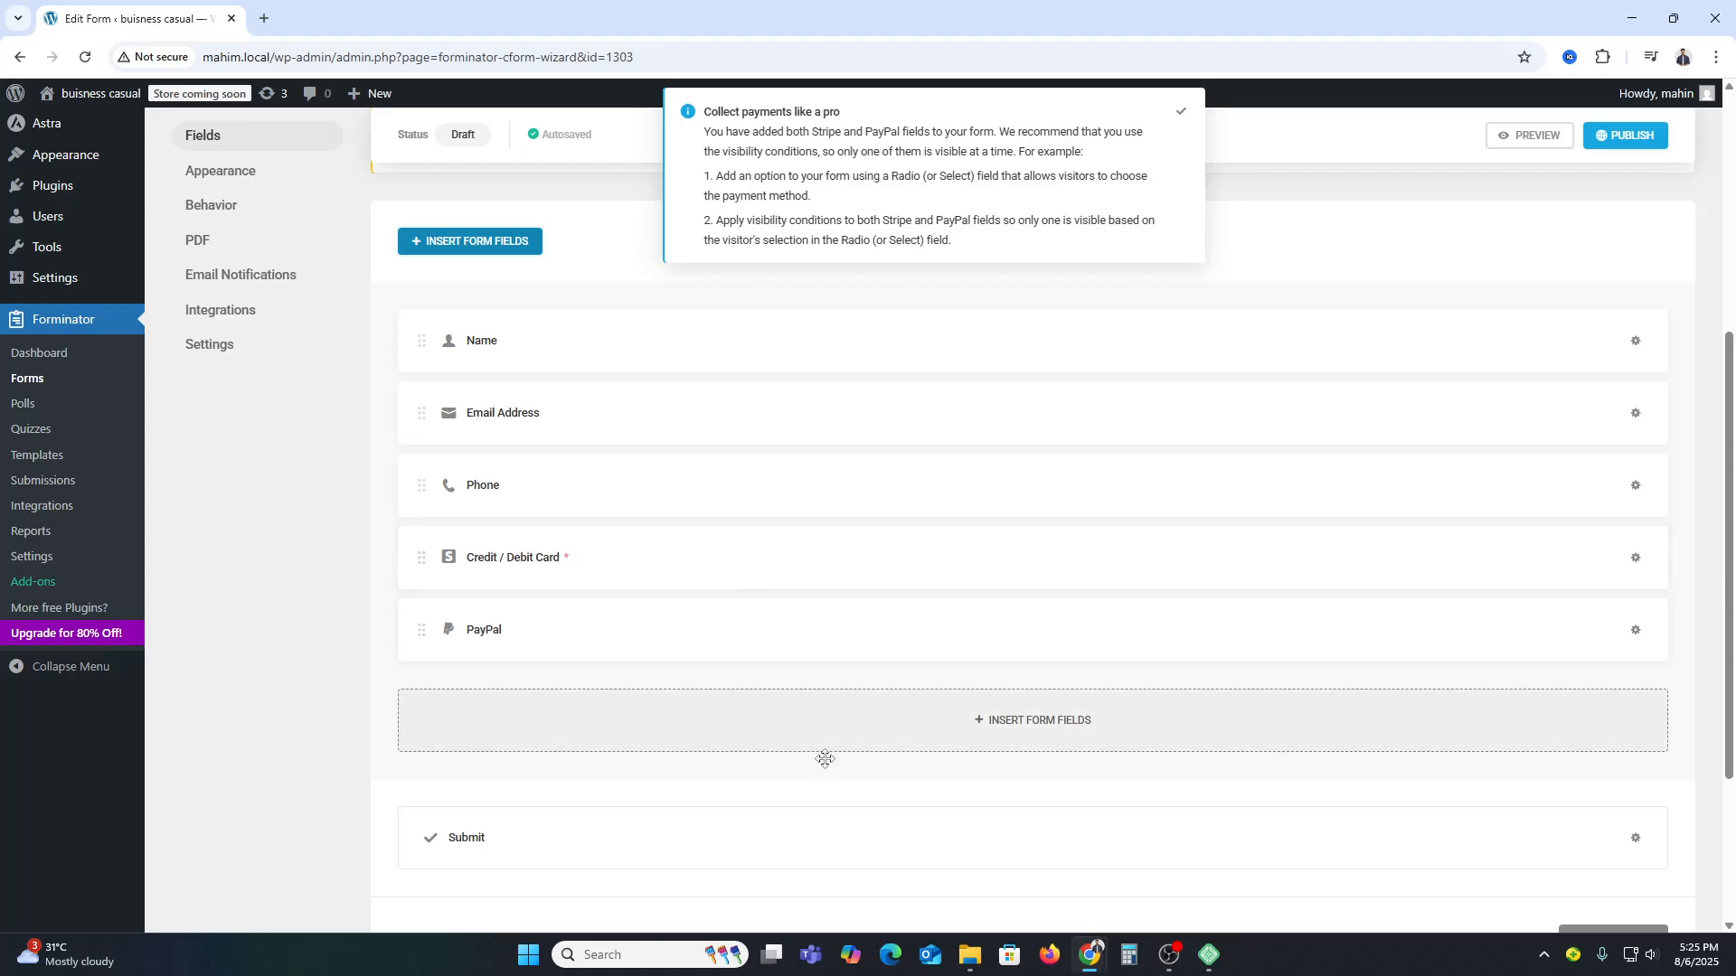
scroll(781, 687, up, 5)
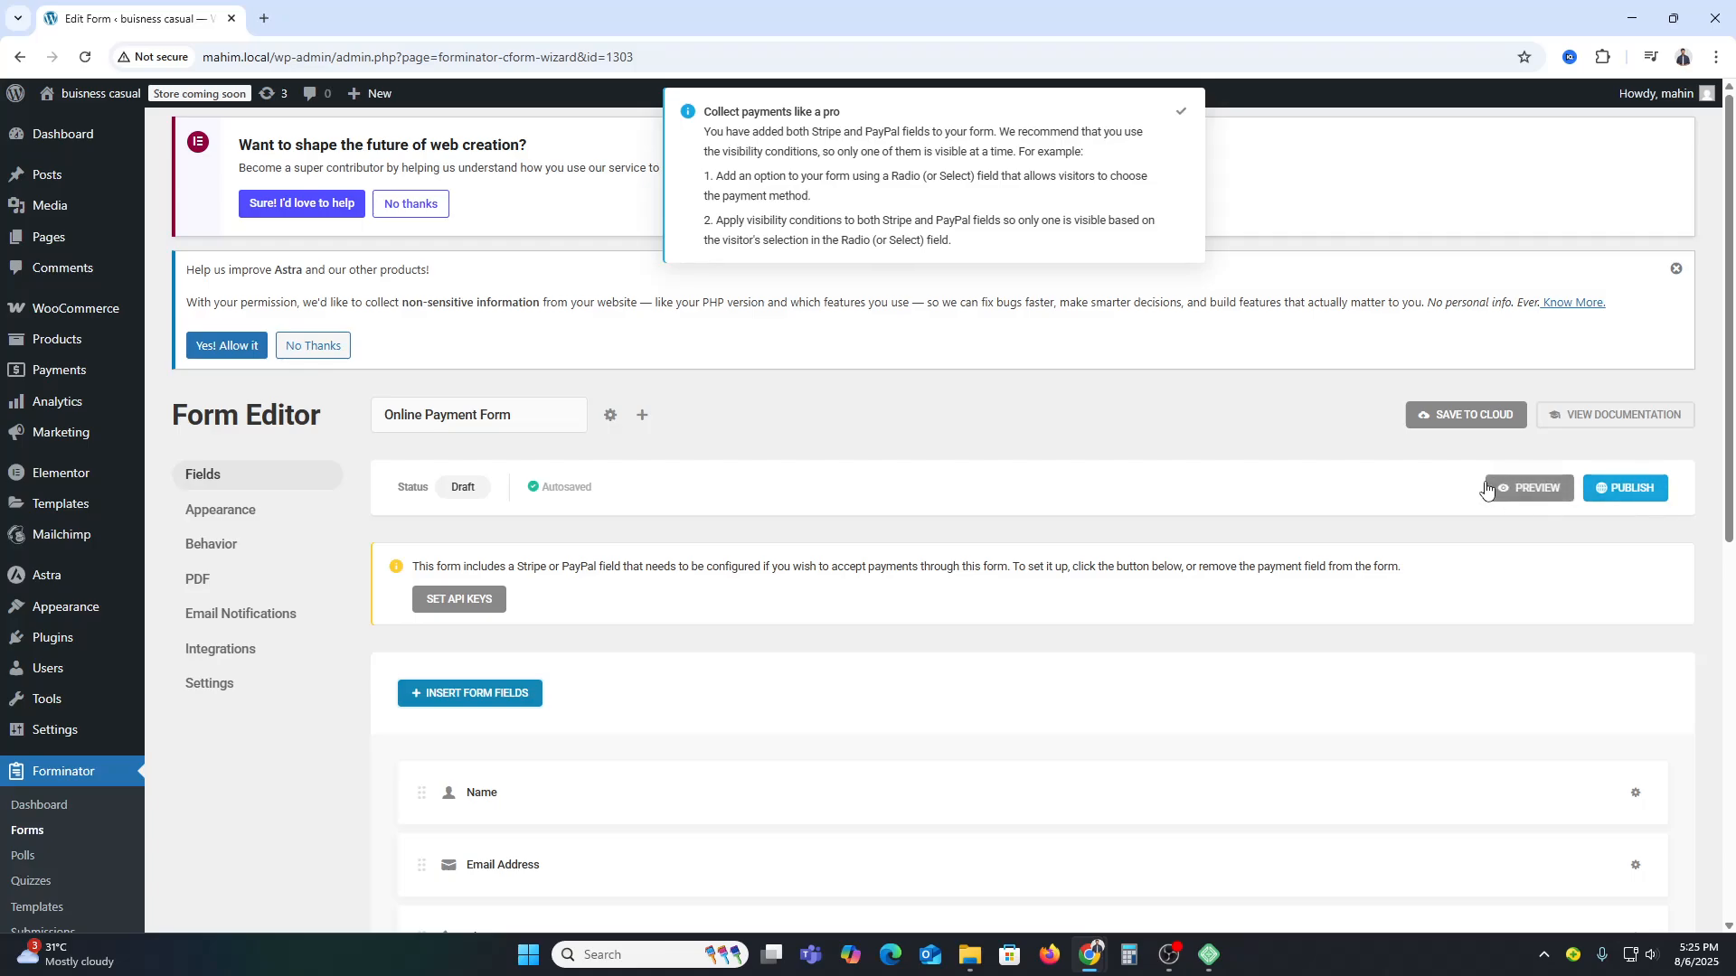
click(262, 647)
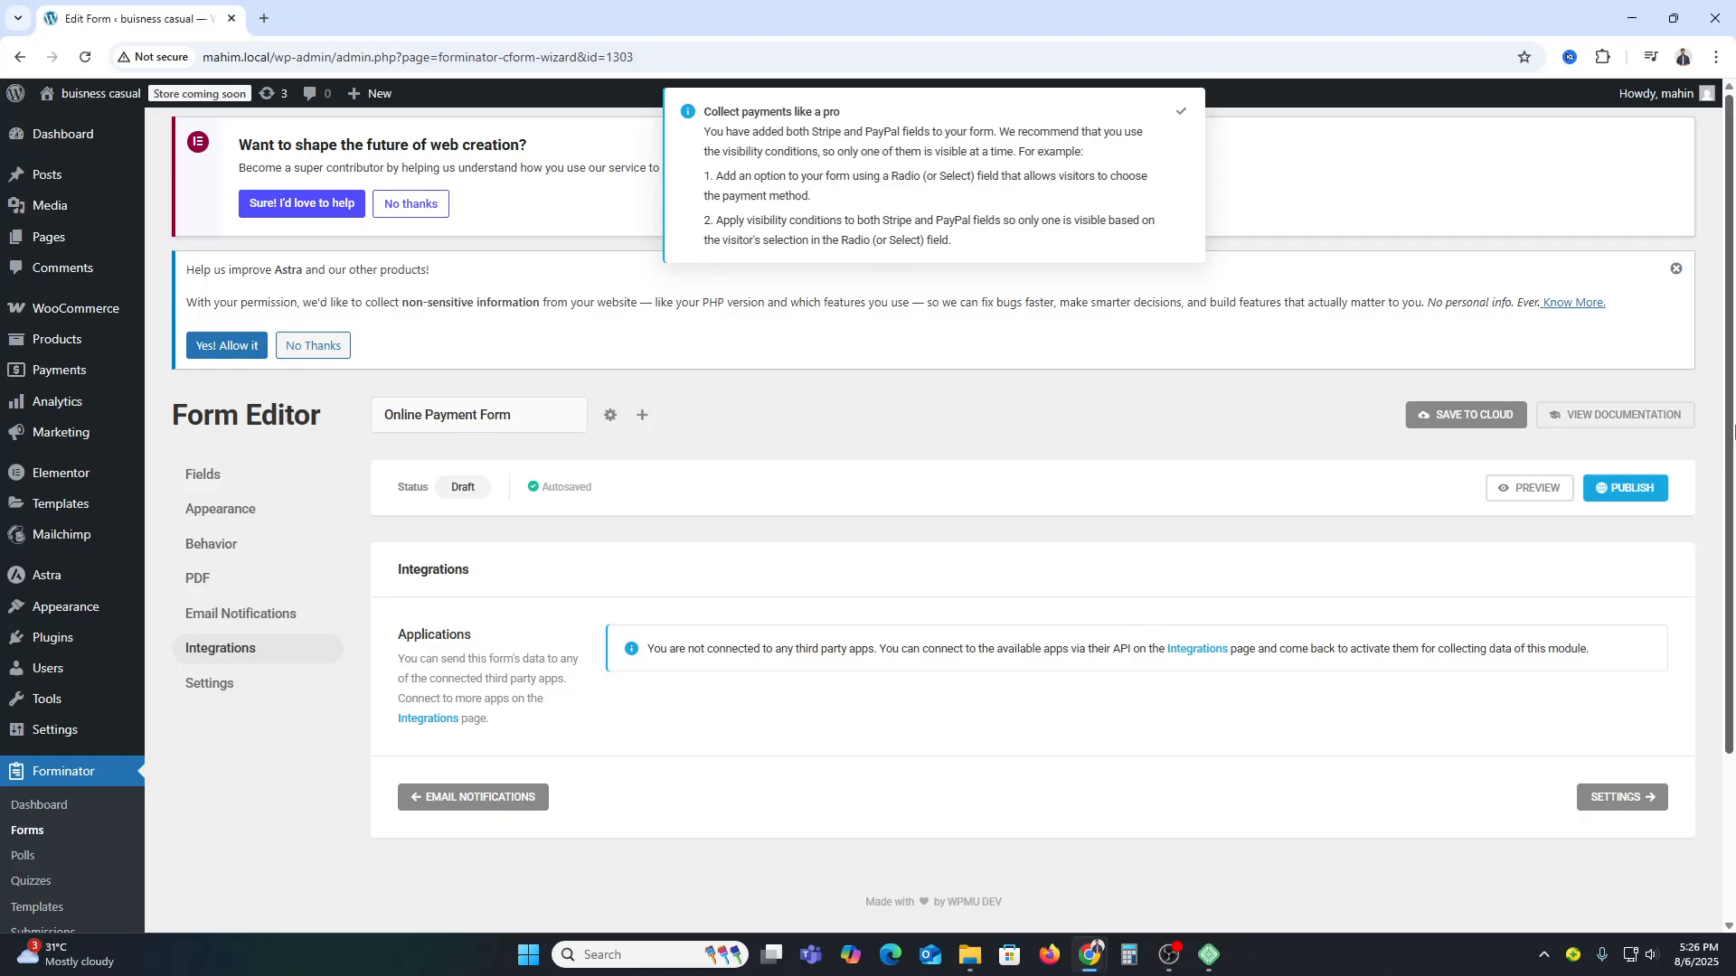
- Publish the form, copy its shortcode and close the confirmation dialog
click(1625, 488)
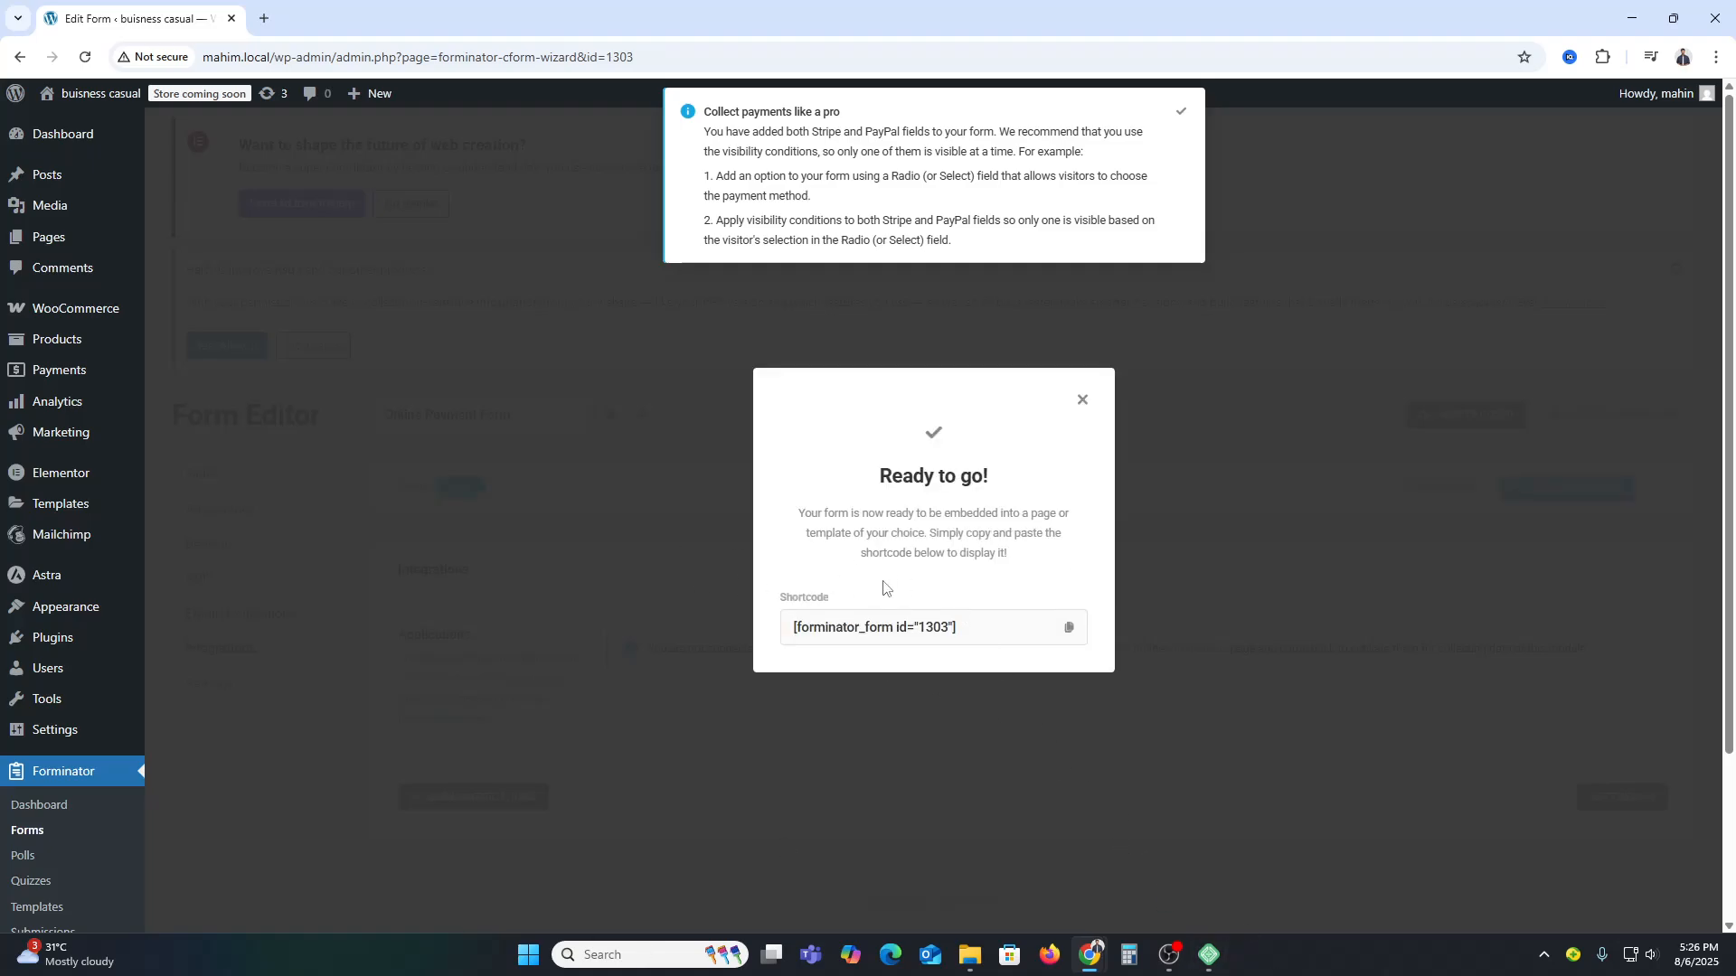
click(1069, 628)
click(1082, 399)
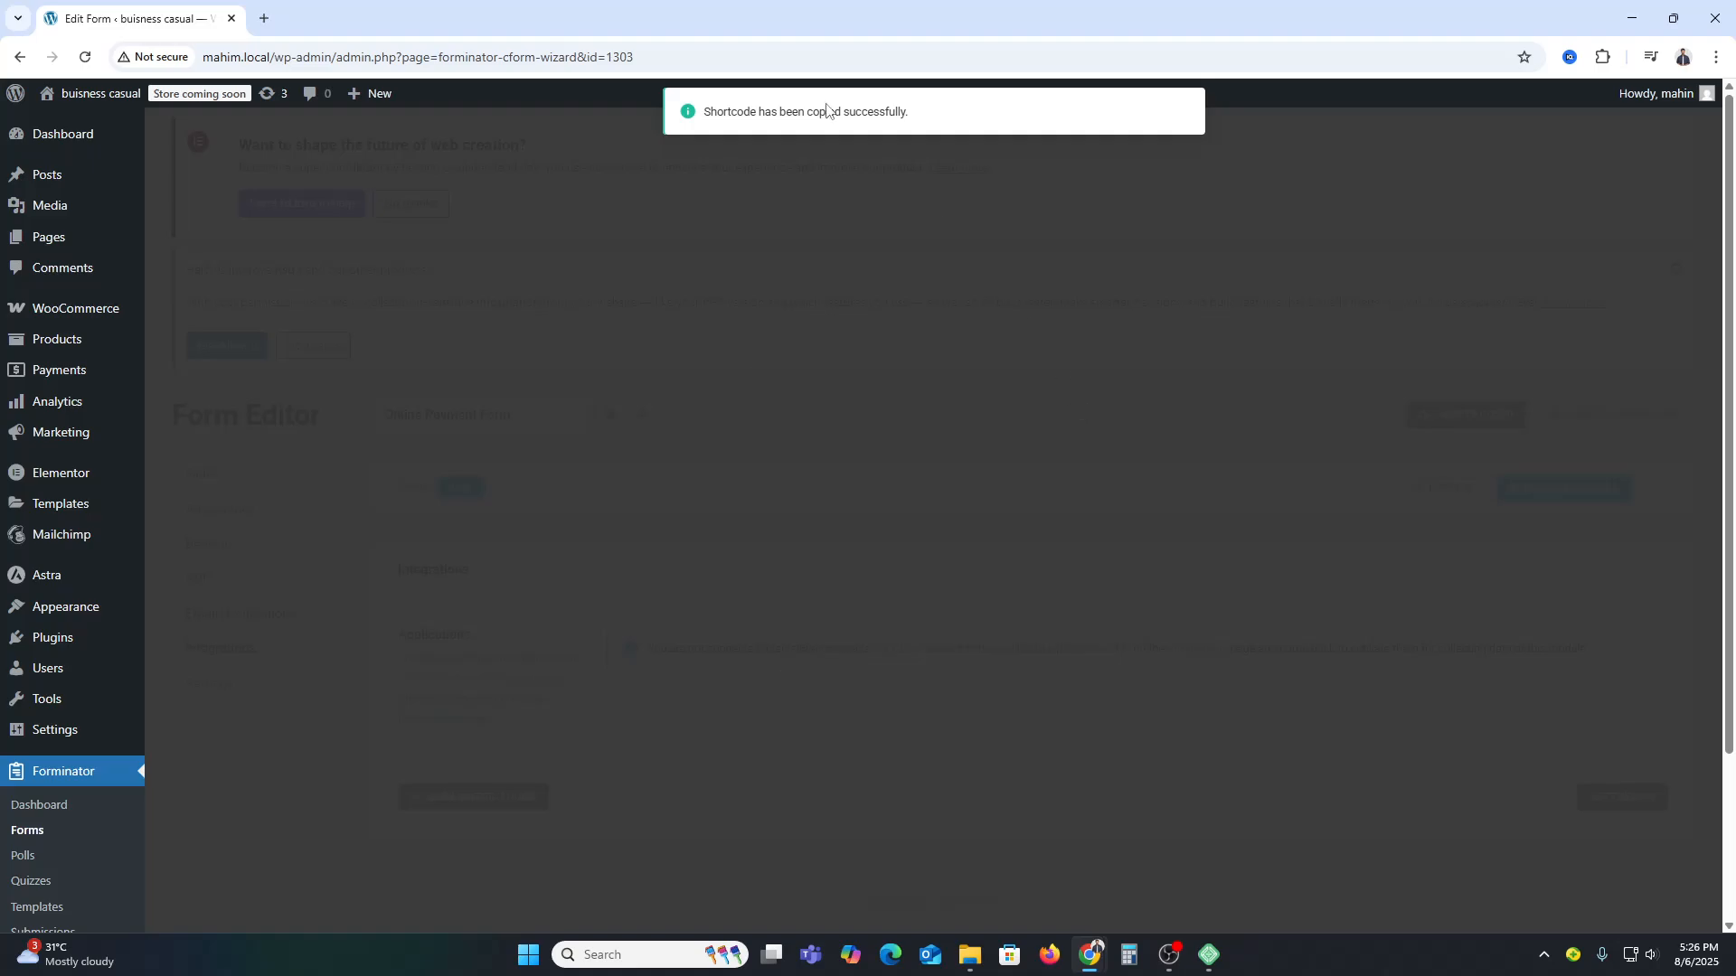
- Paste the form shortcode into the address bar of a new browser tab and return to the form editor
click(264, 18)
key(ctrl+v)
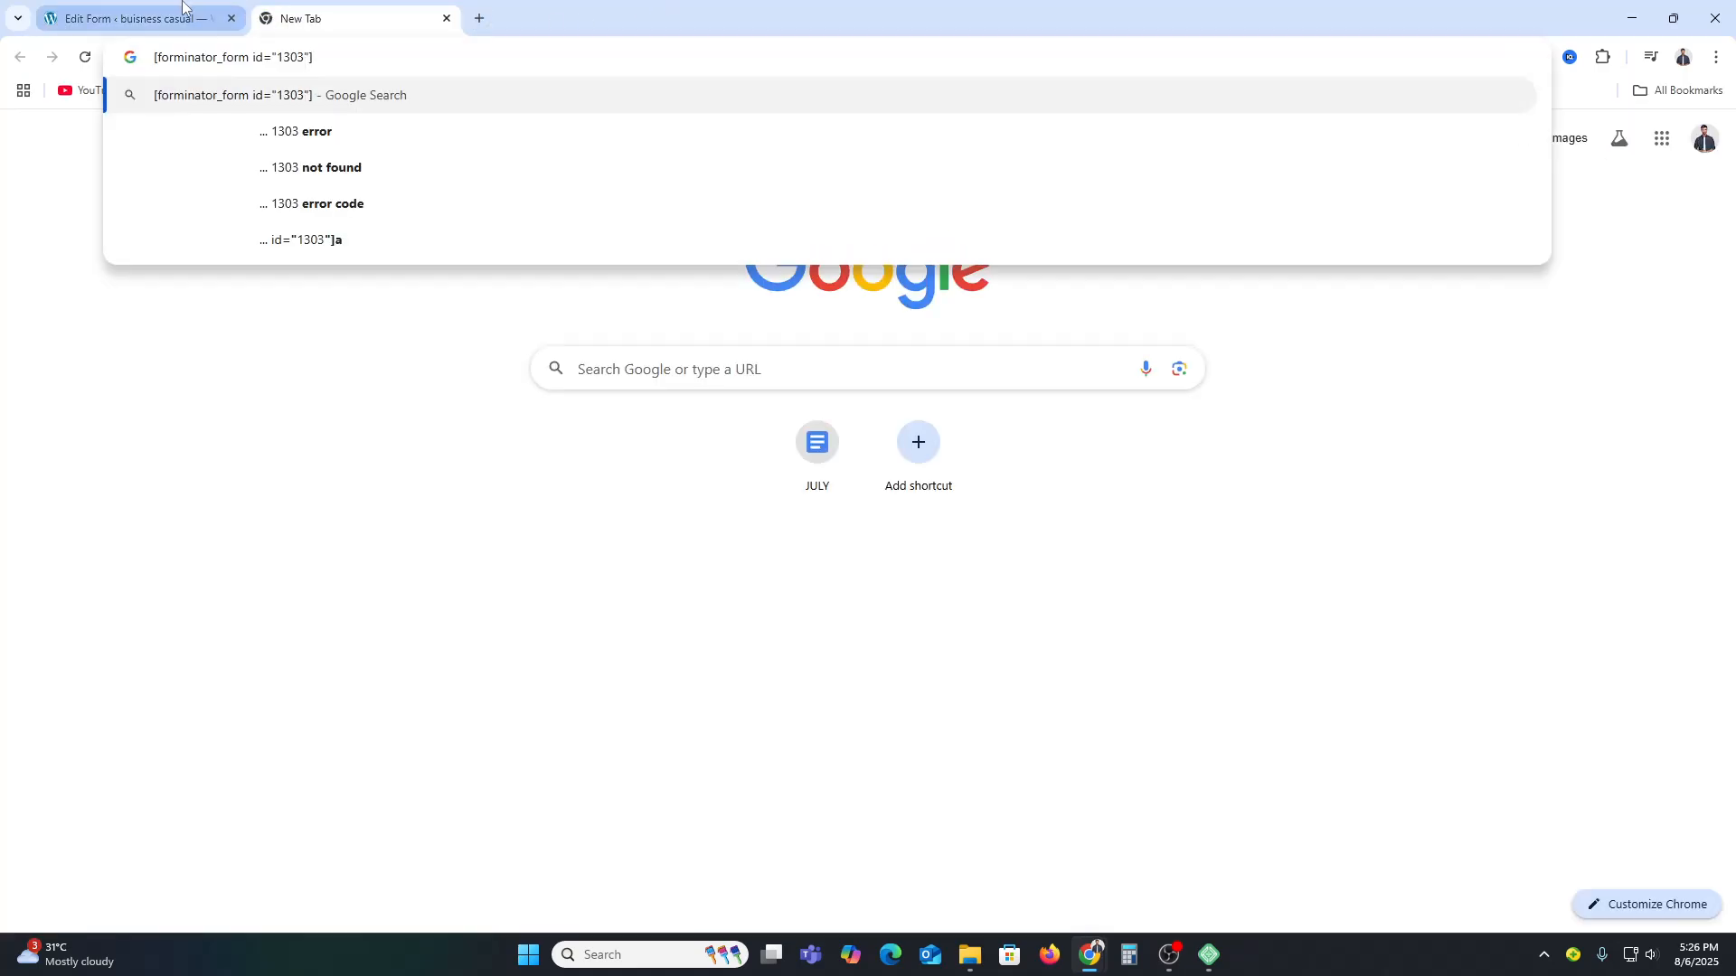
click(182, 5)
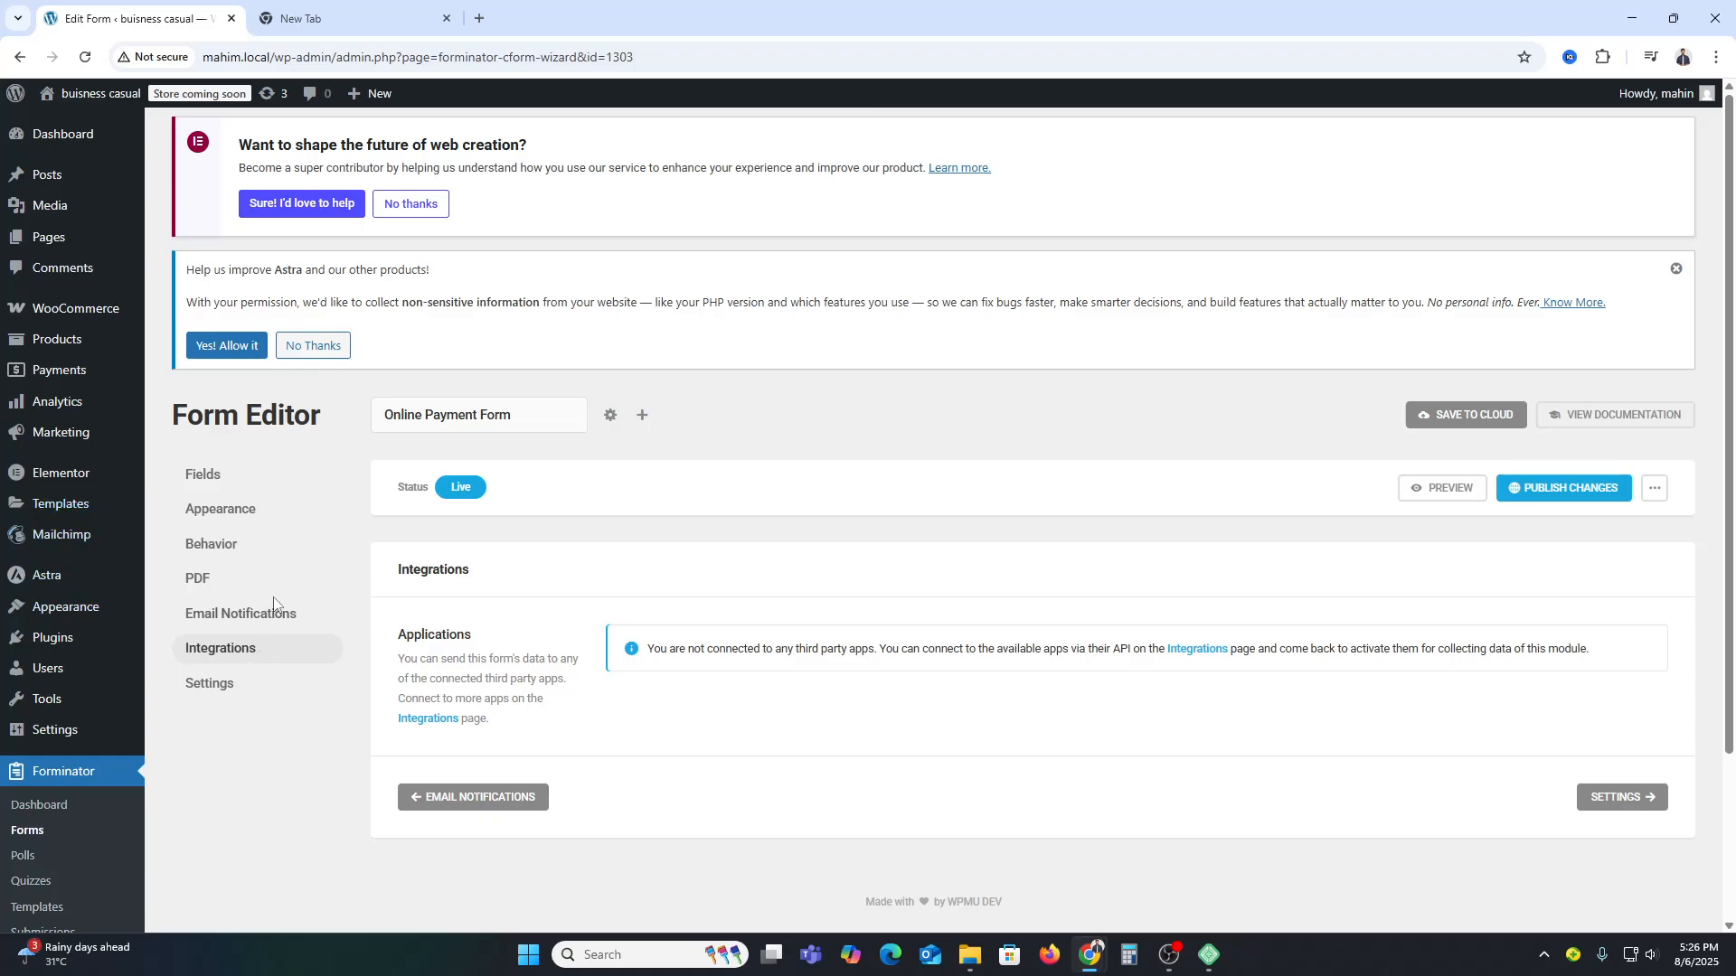
- Reopen the form's field list and read the notice about configuring the Stripe and PayPal fields
click(217, 473)
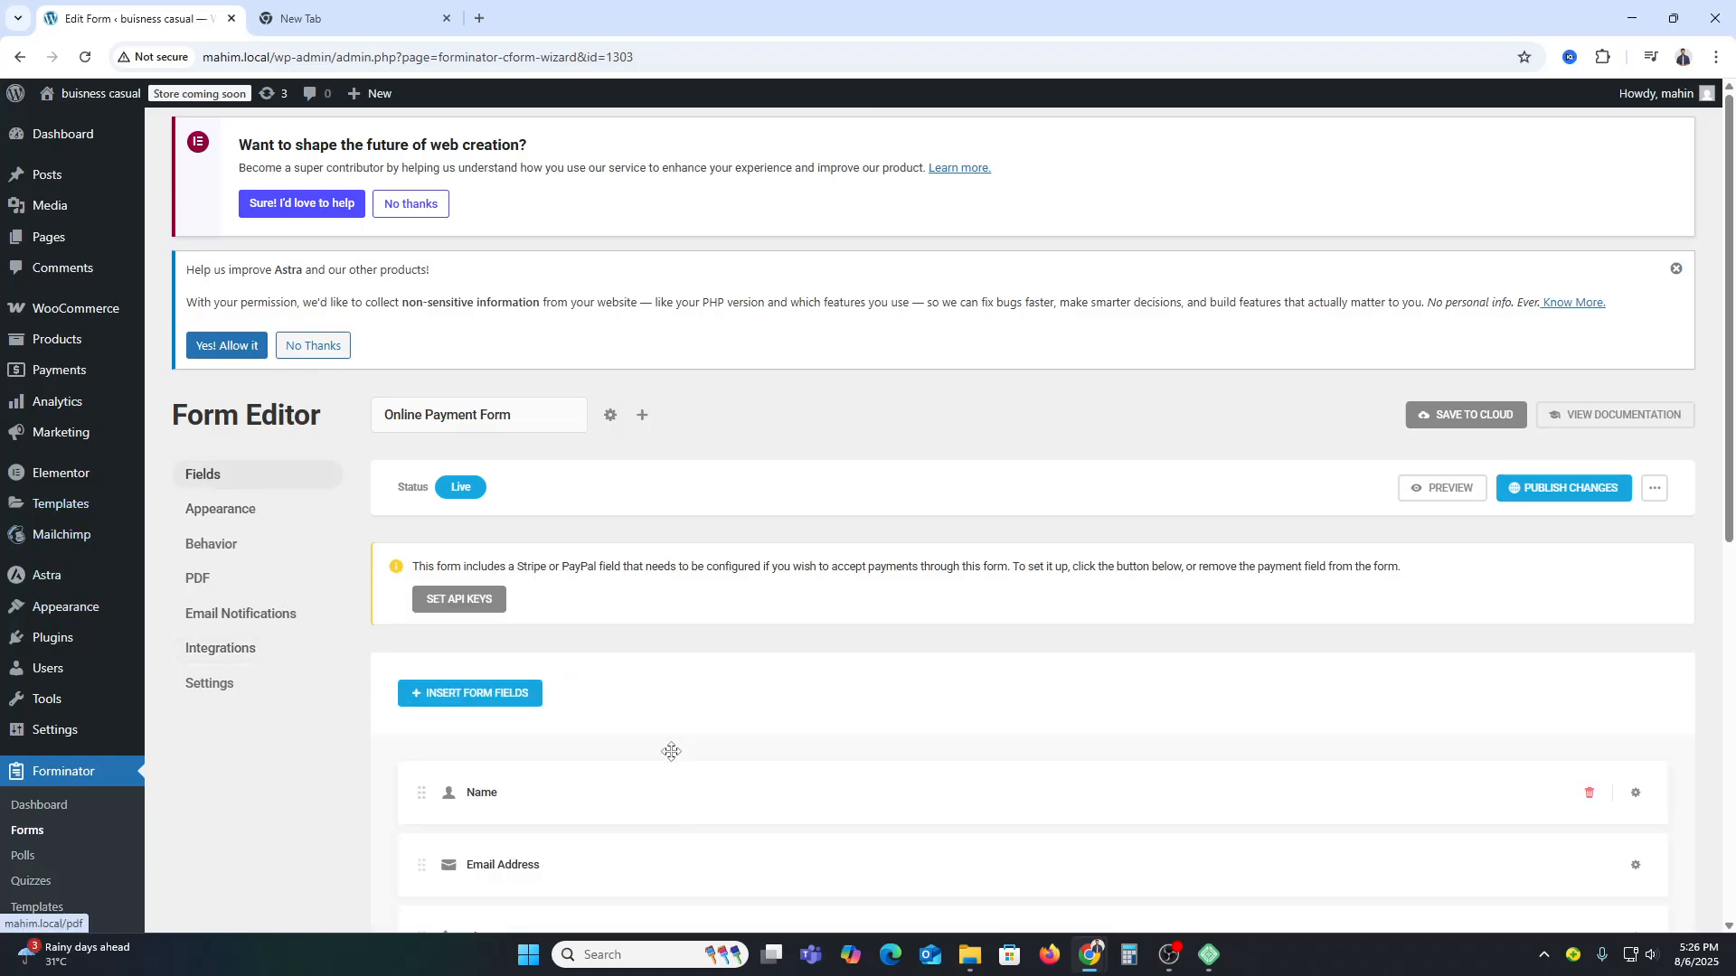
scroll(678, 732, down, 4)
scroll(666, 540, up, 3)
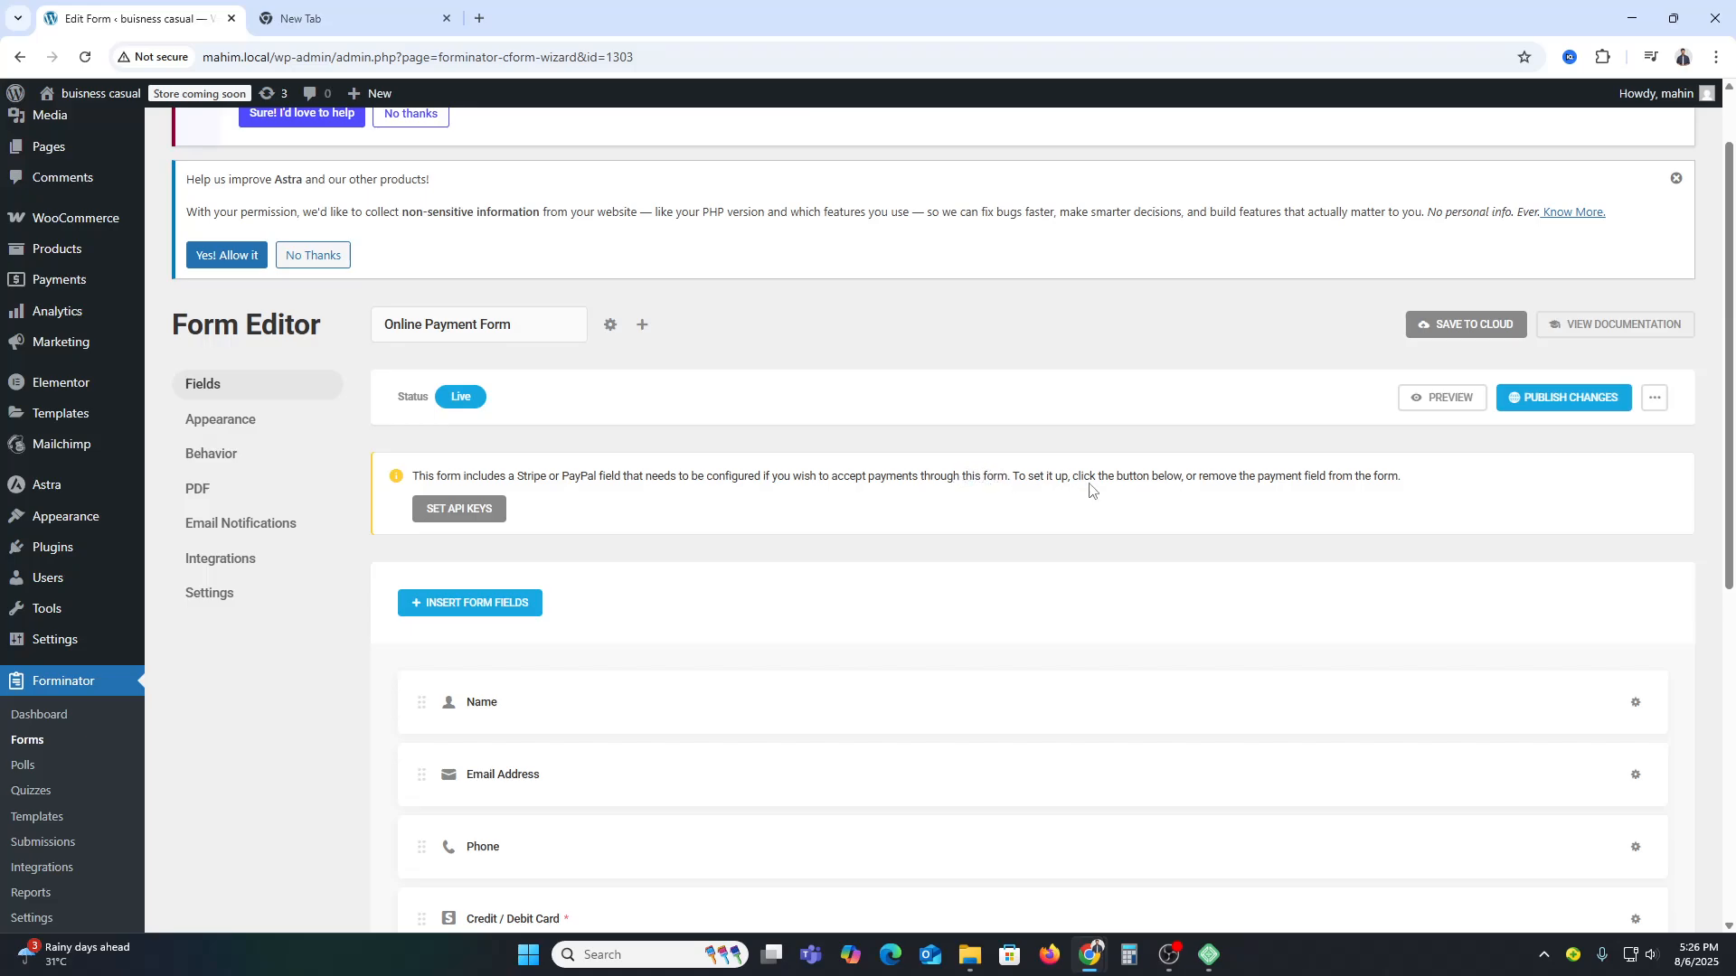
drag(1091, 477, 1371, 480)
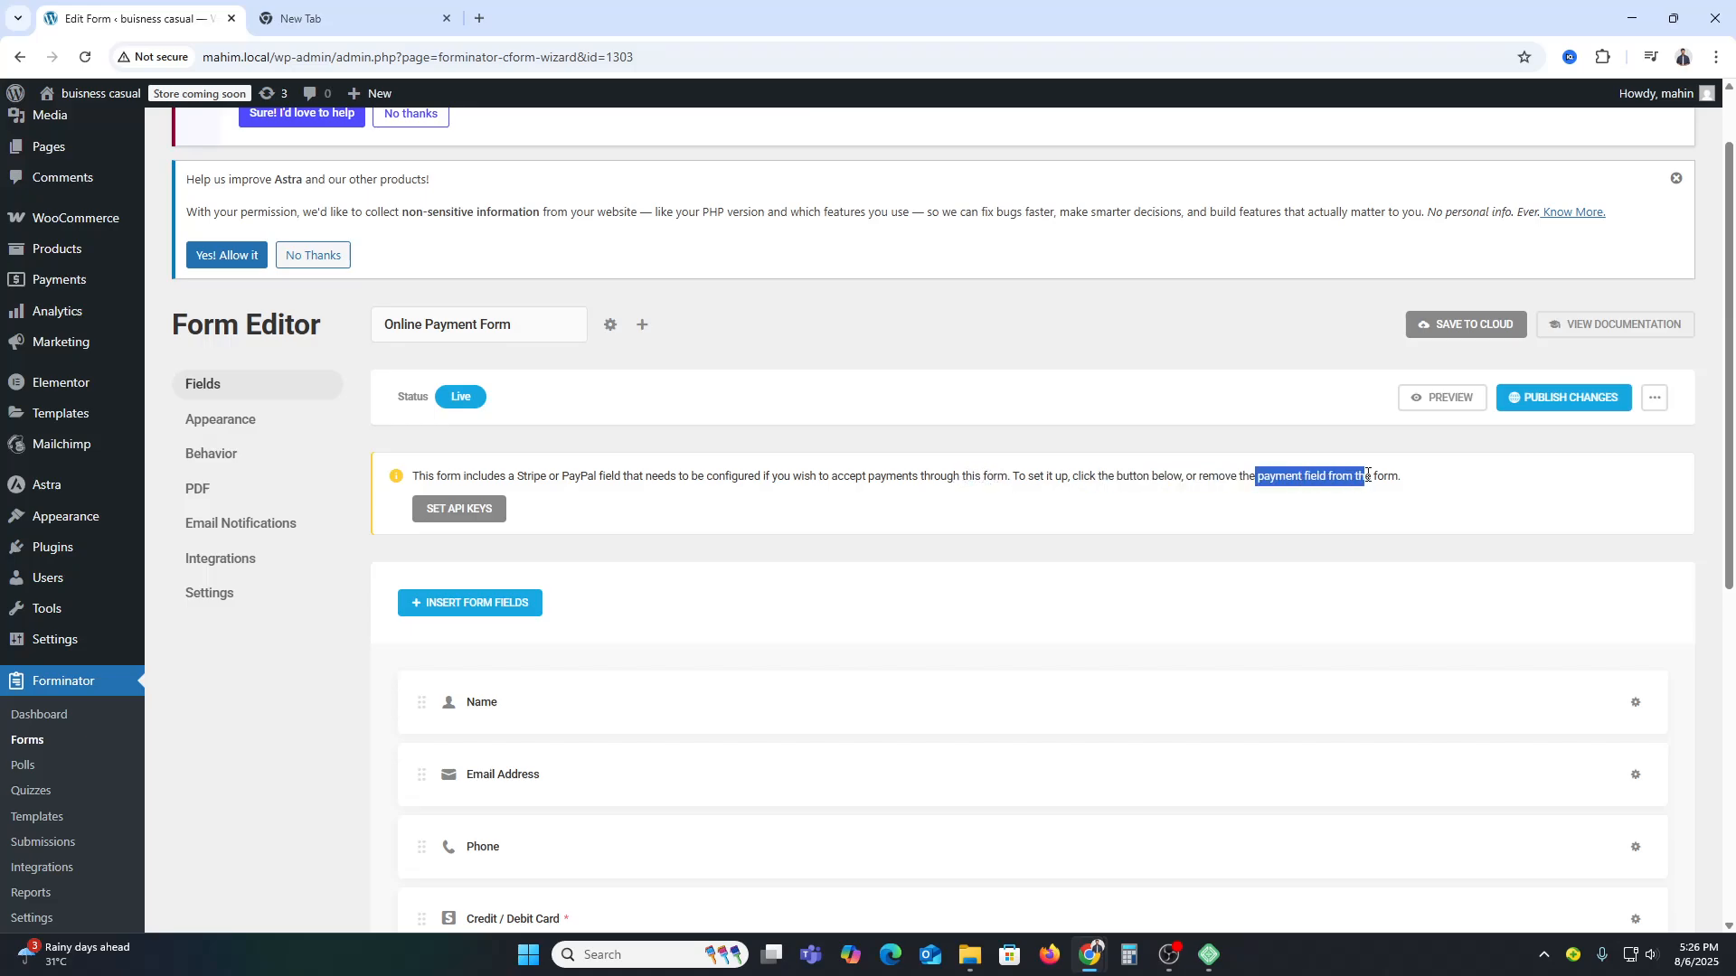
click(1370, 479)
scroll(1354, 540, down, 3)
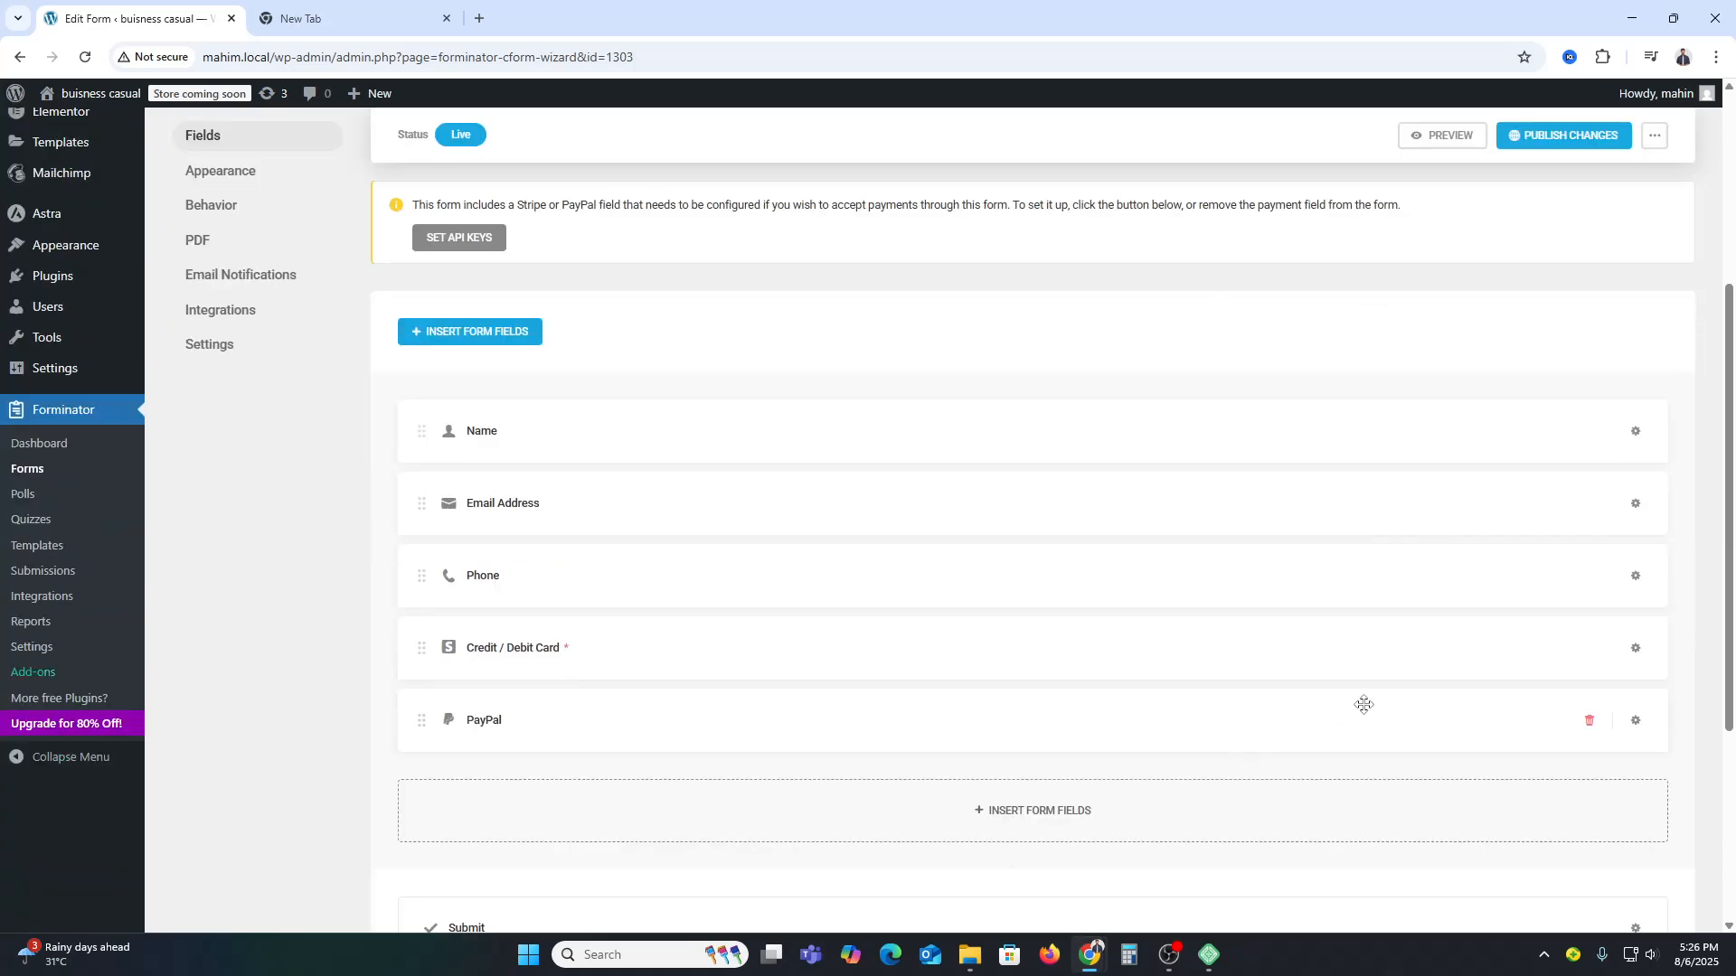
- Open the Credit / Debit Card field for editing and view its visibility and customization options
click(1635, 648)
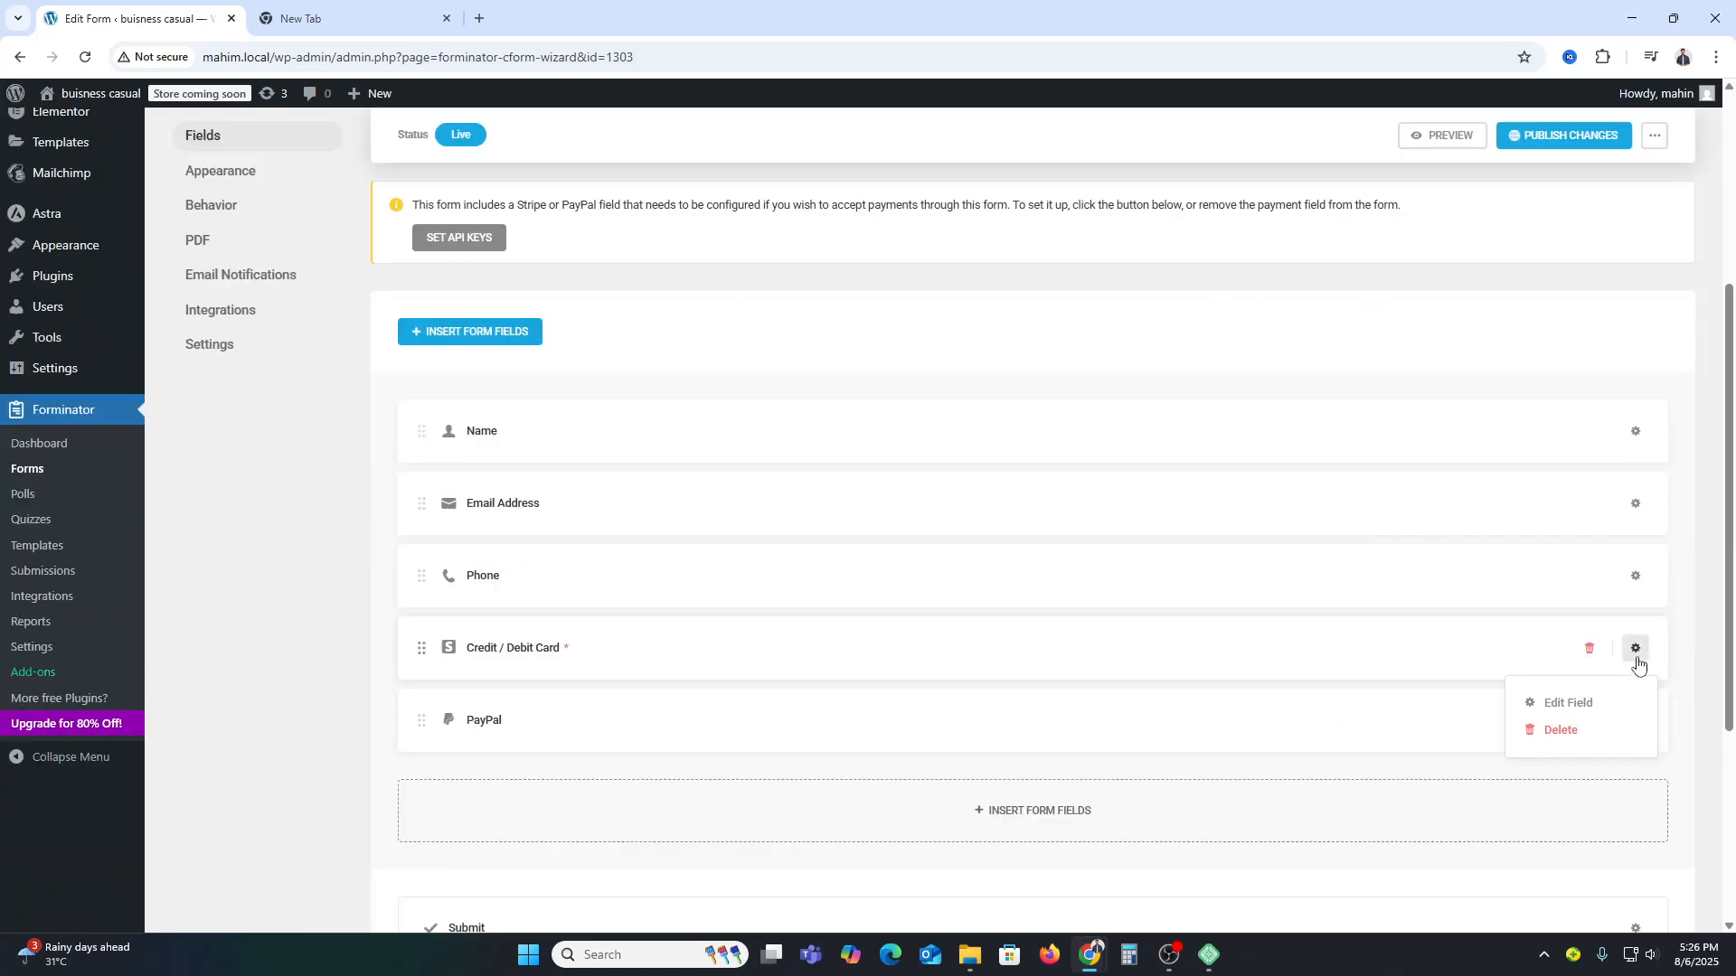
click(1589, 705)
scroll(766, 664, down, 2)
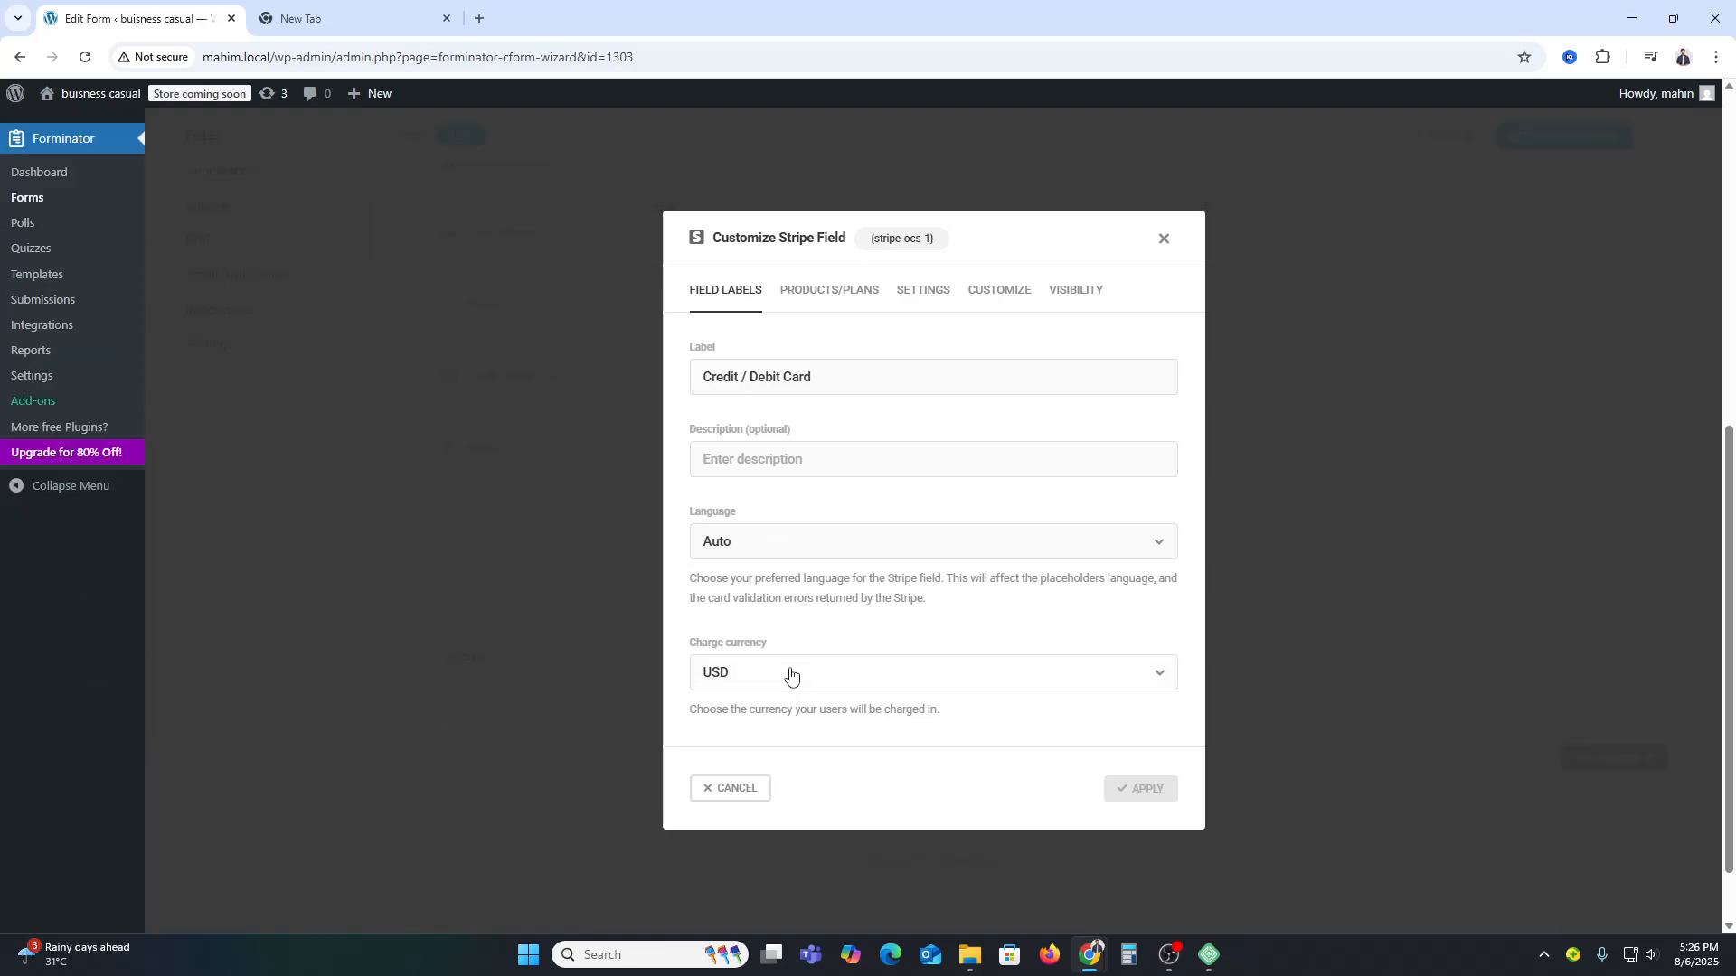
click(1069, 291)
click(999, 294)
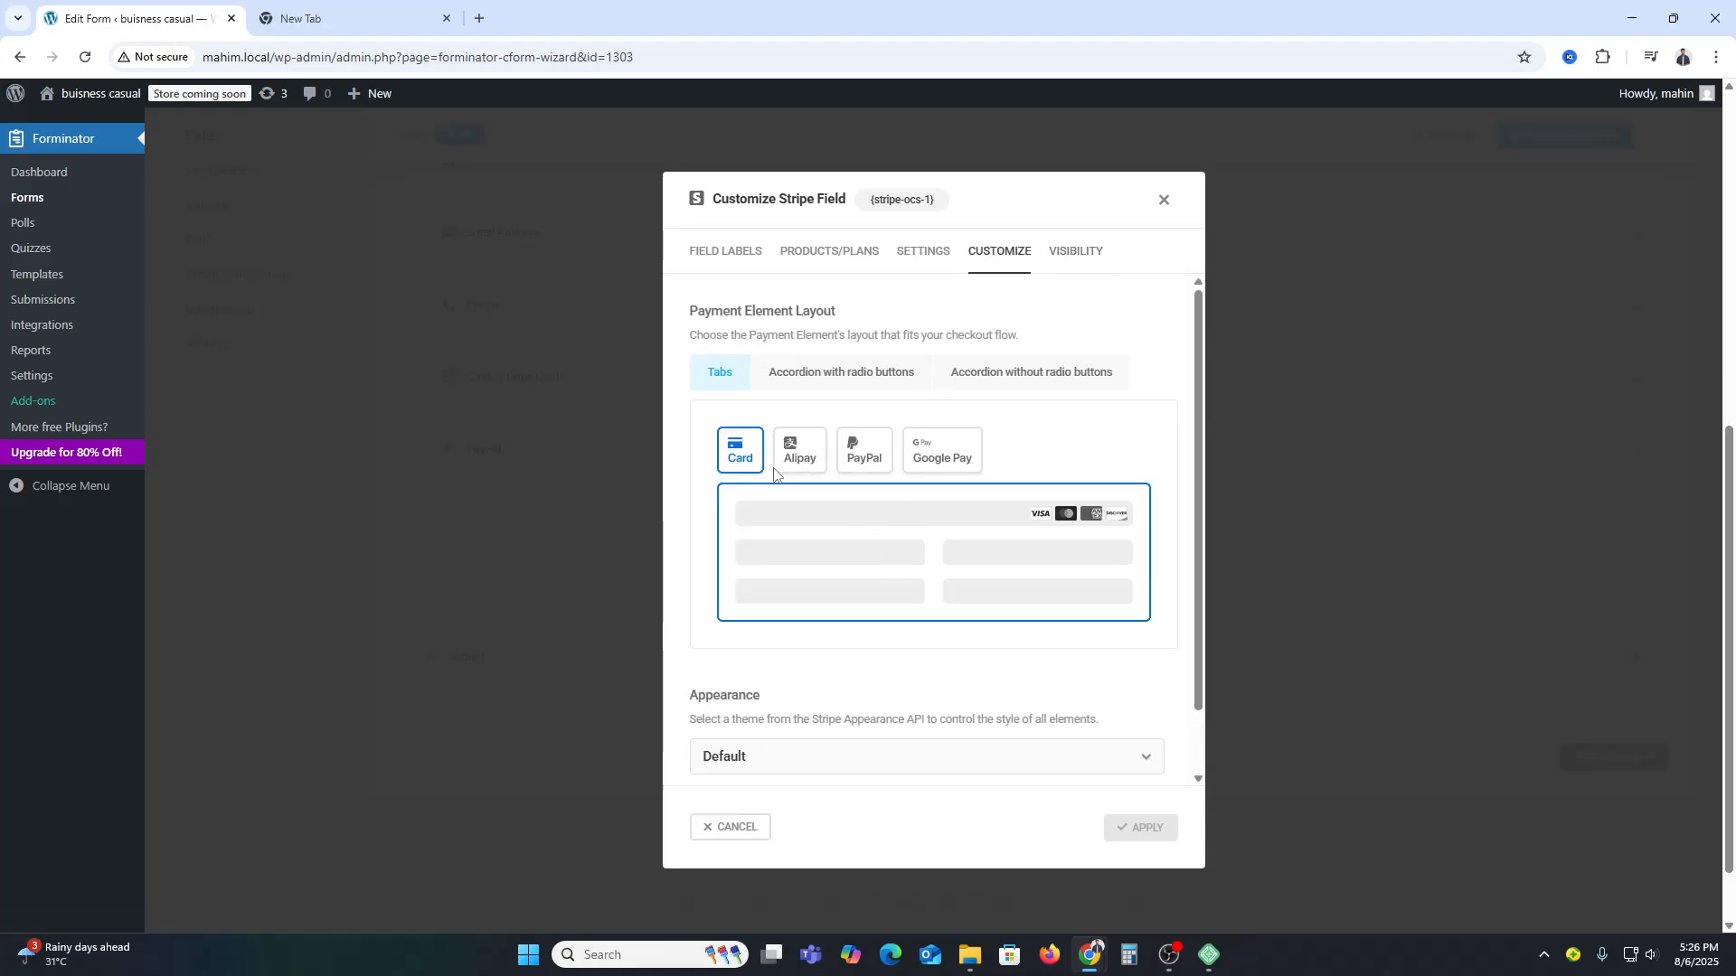
- Compare the Stripe payment element layouts: Tabs, Accordion with radio buttons and Accordion without radio buttons
click(879, 380)
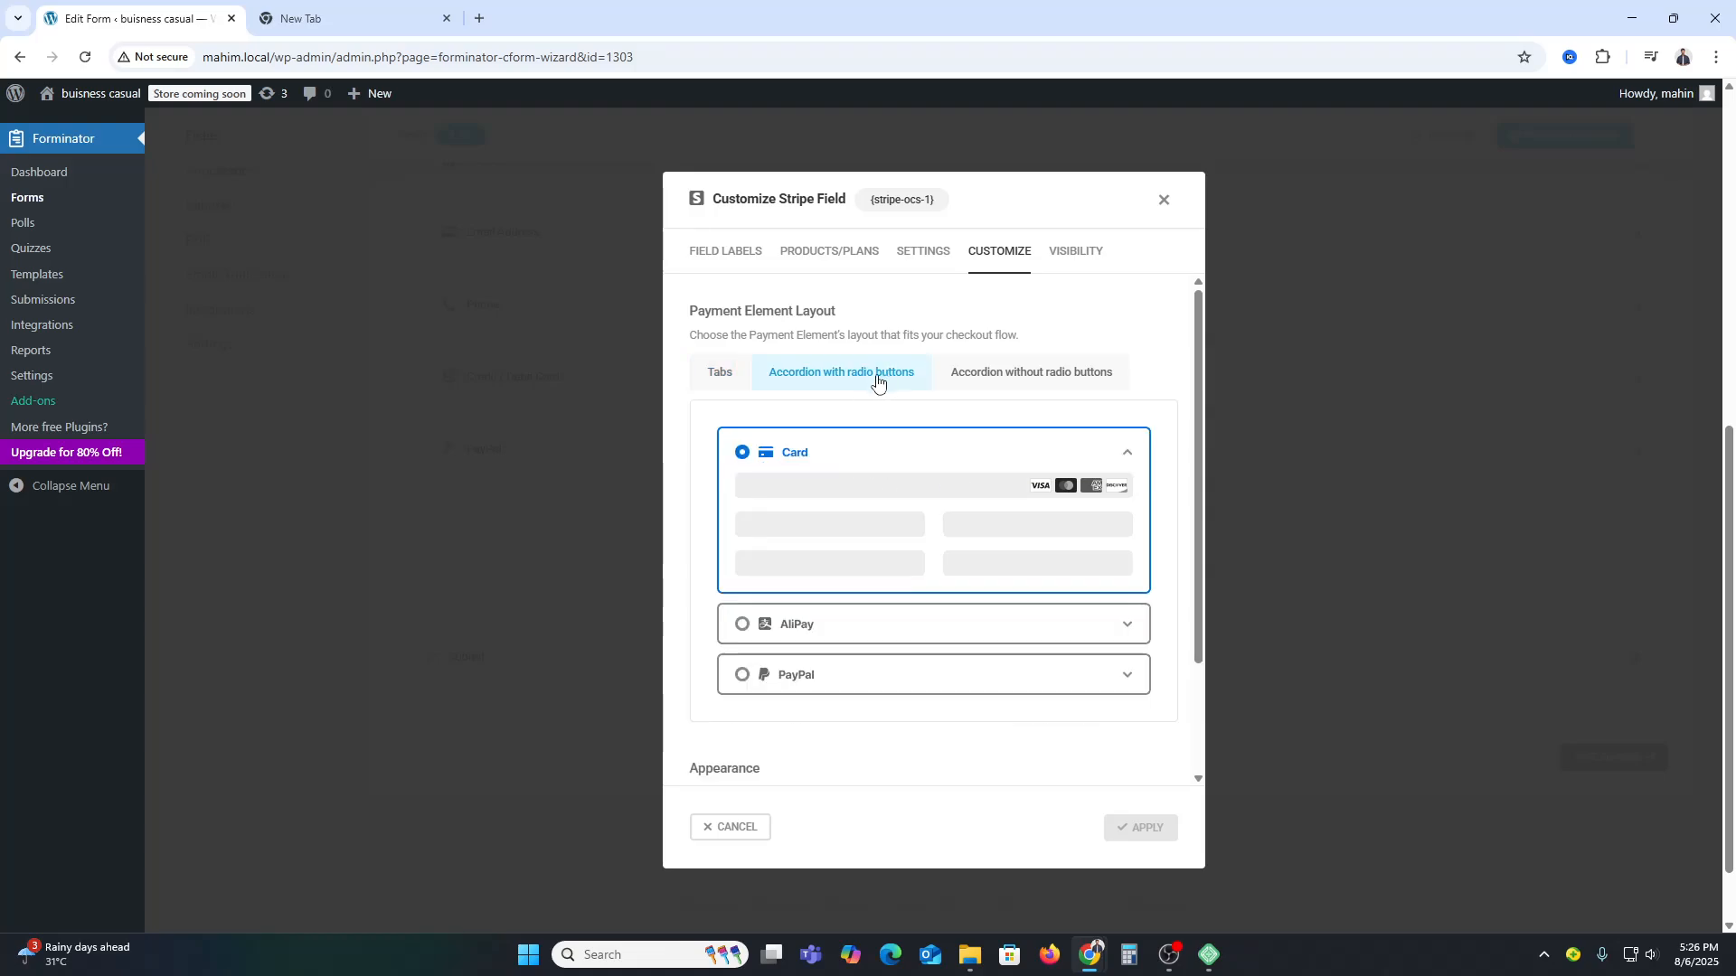
click(966, 378)
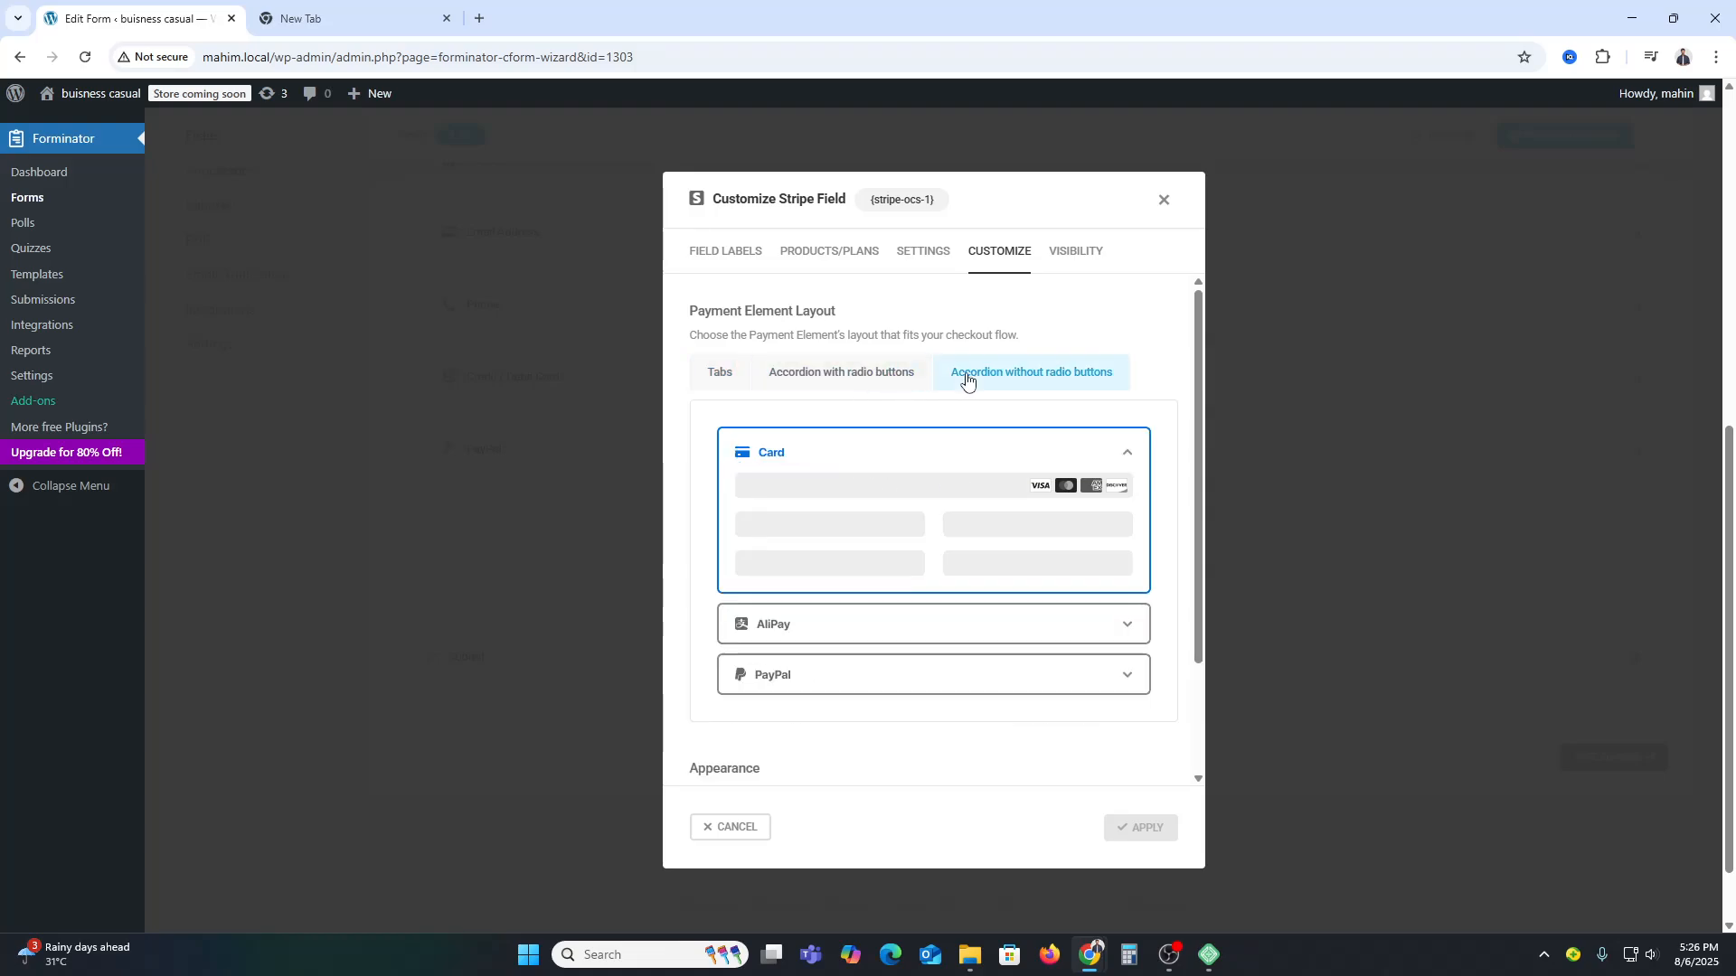
click(855, 380)
click(740, 378)
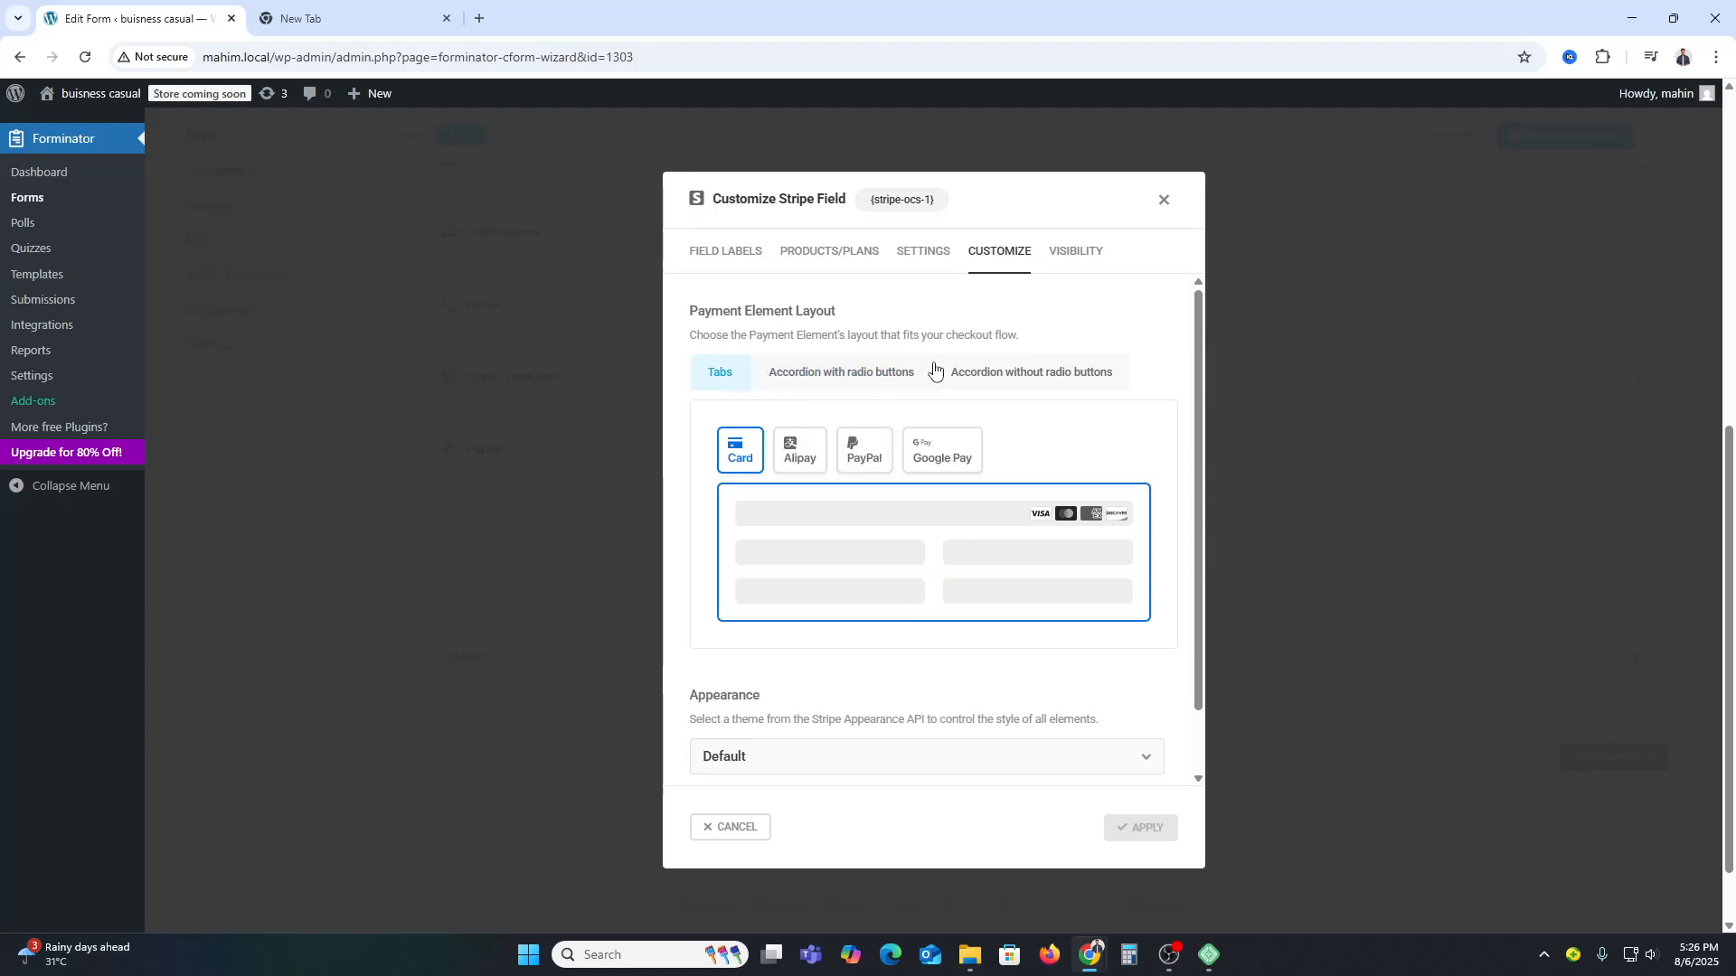
click(988, 373)
click(893, 384)
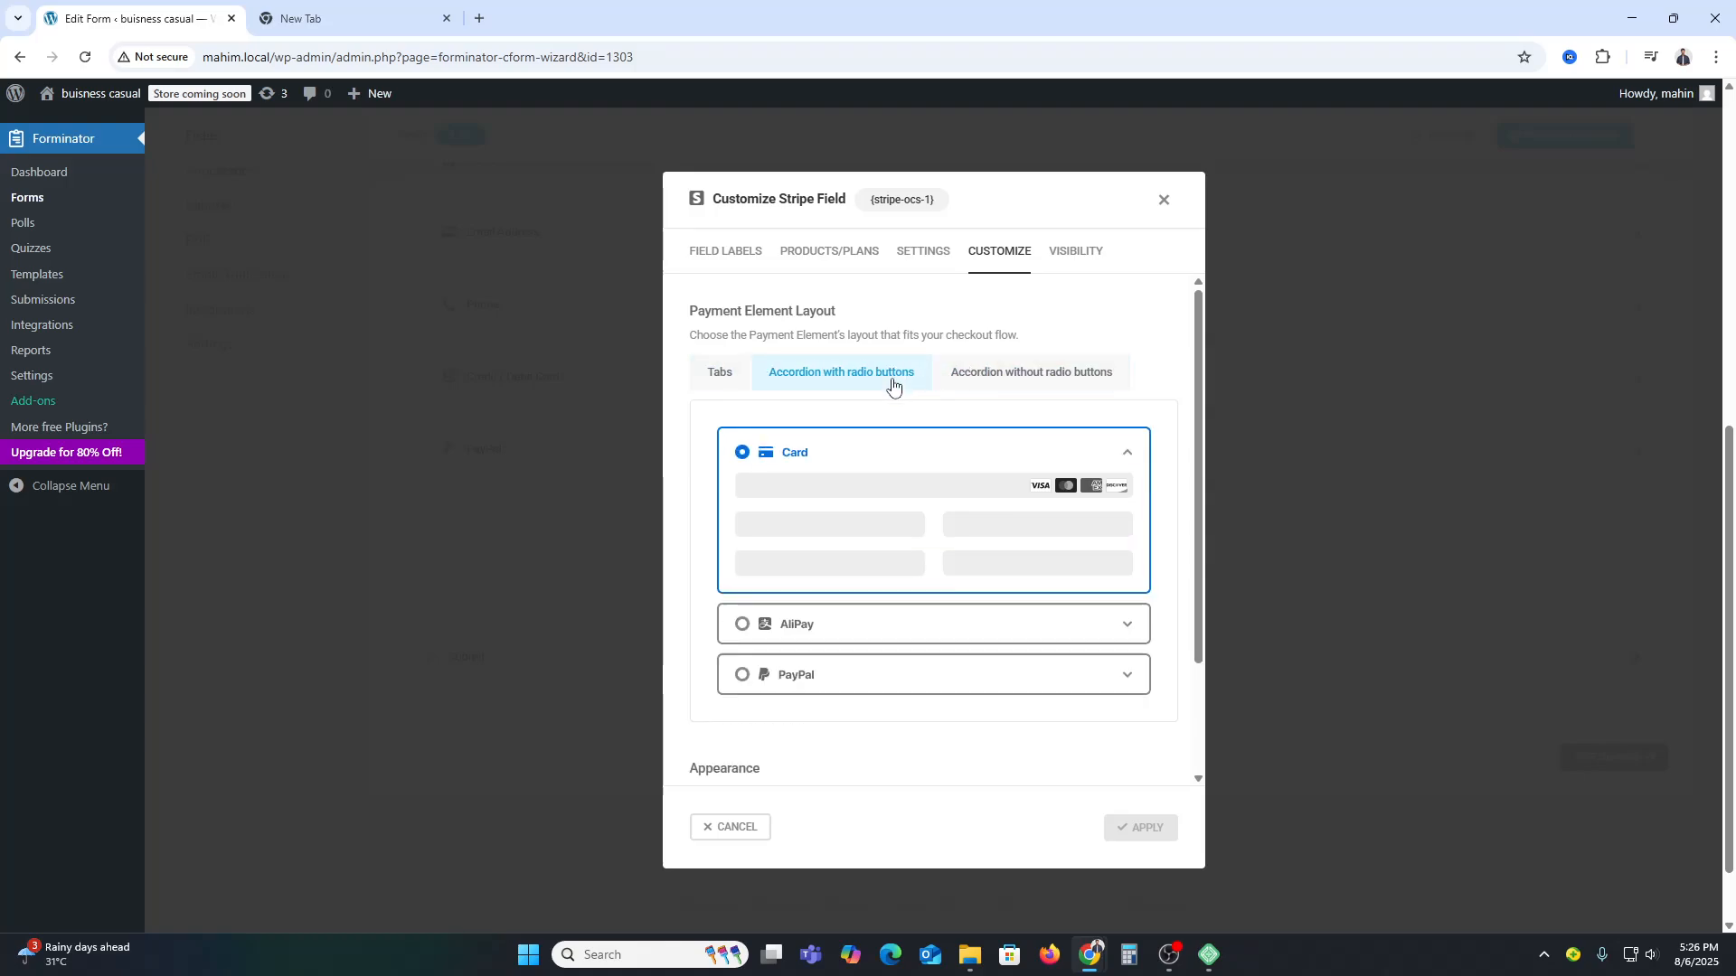
- Look through the Stripe field's payment methods, payment details and additional settings
click(911, 262)
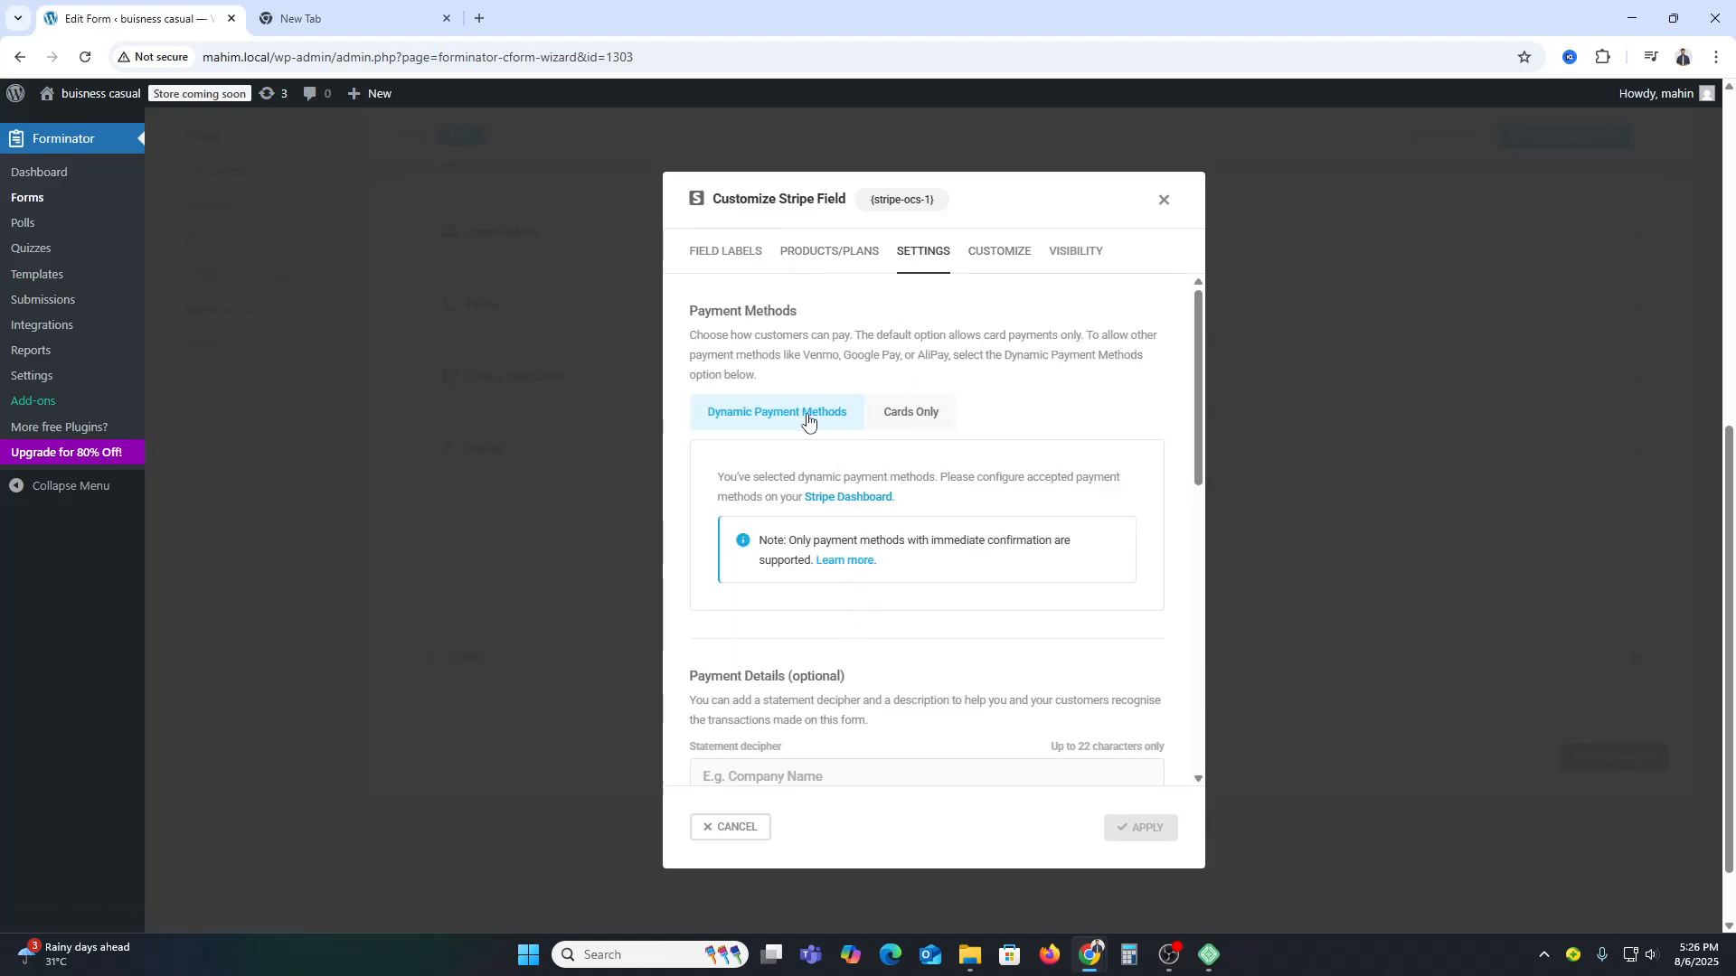
scroll(891, 663, down, 3)
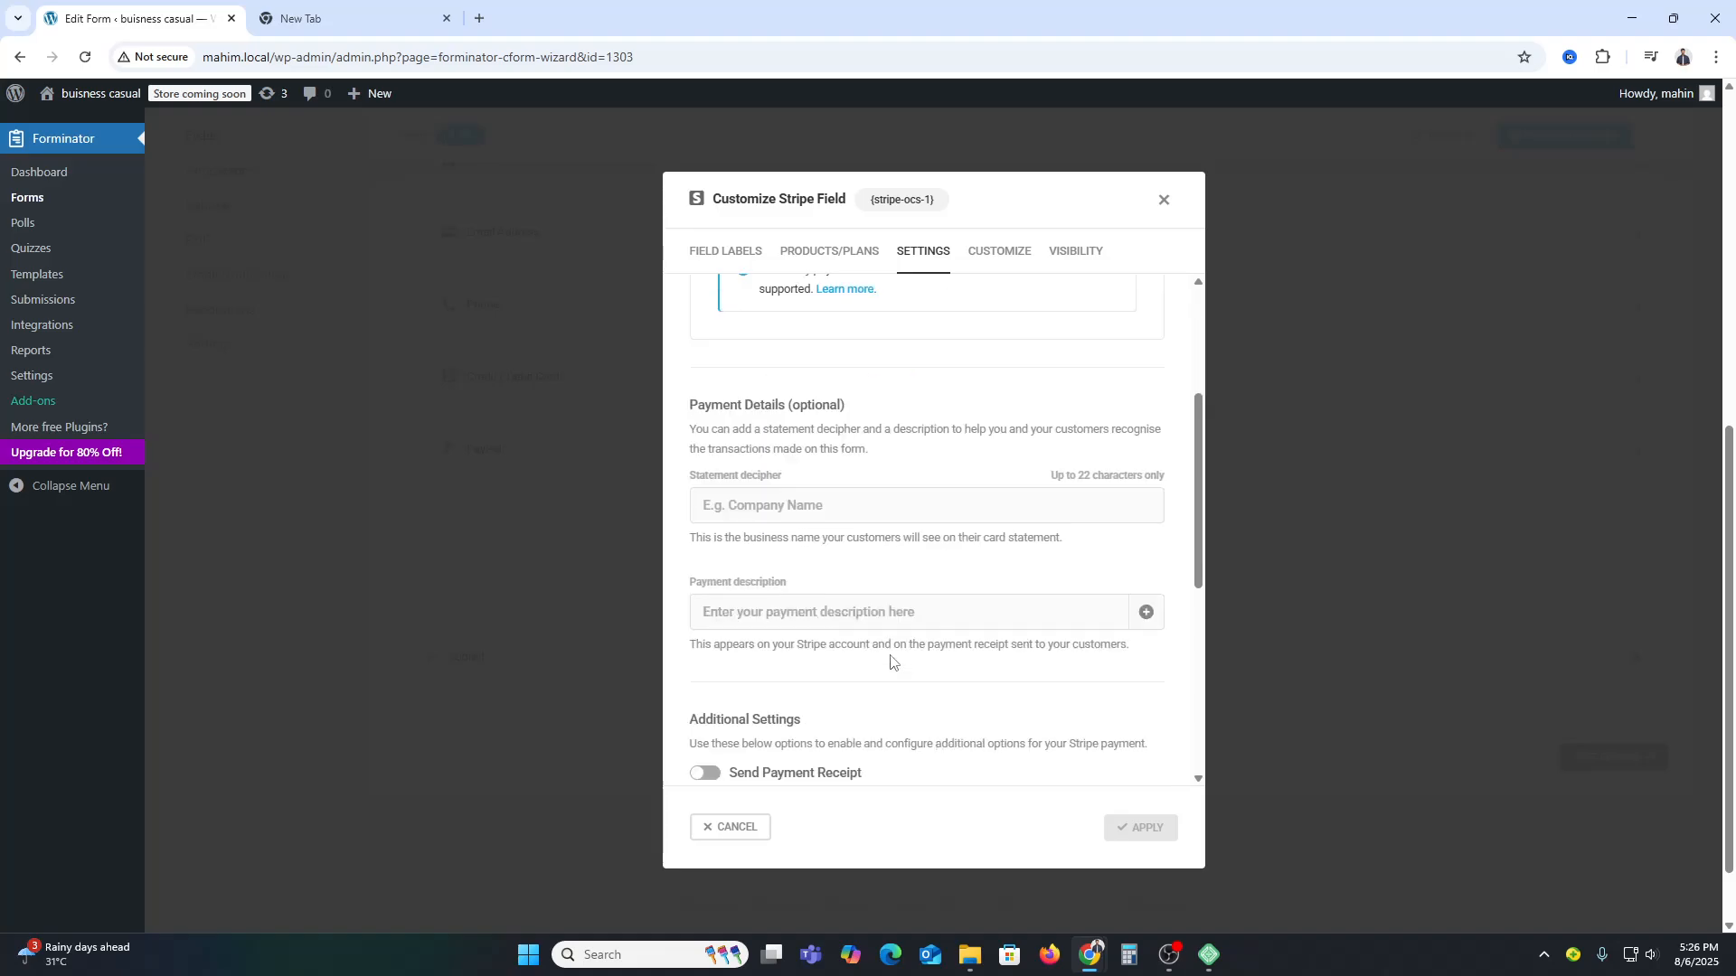
scroll(890, 662, down, 2)
scroll(858, 633, up, 3)
click(833, 602)
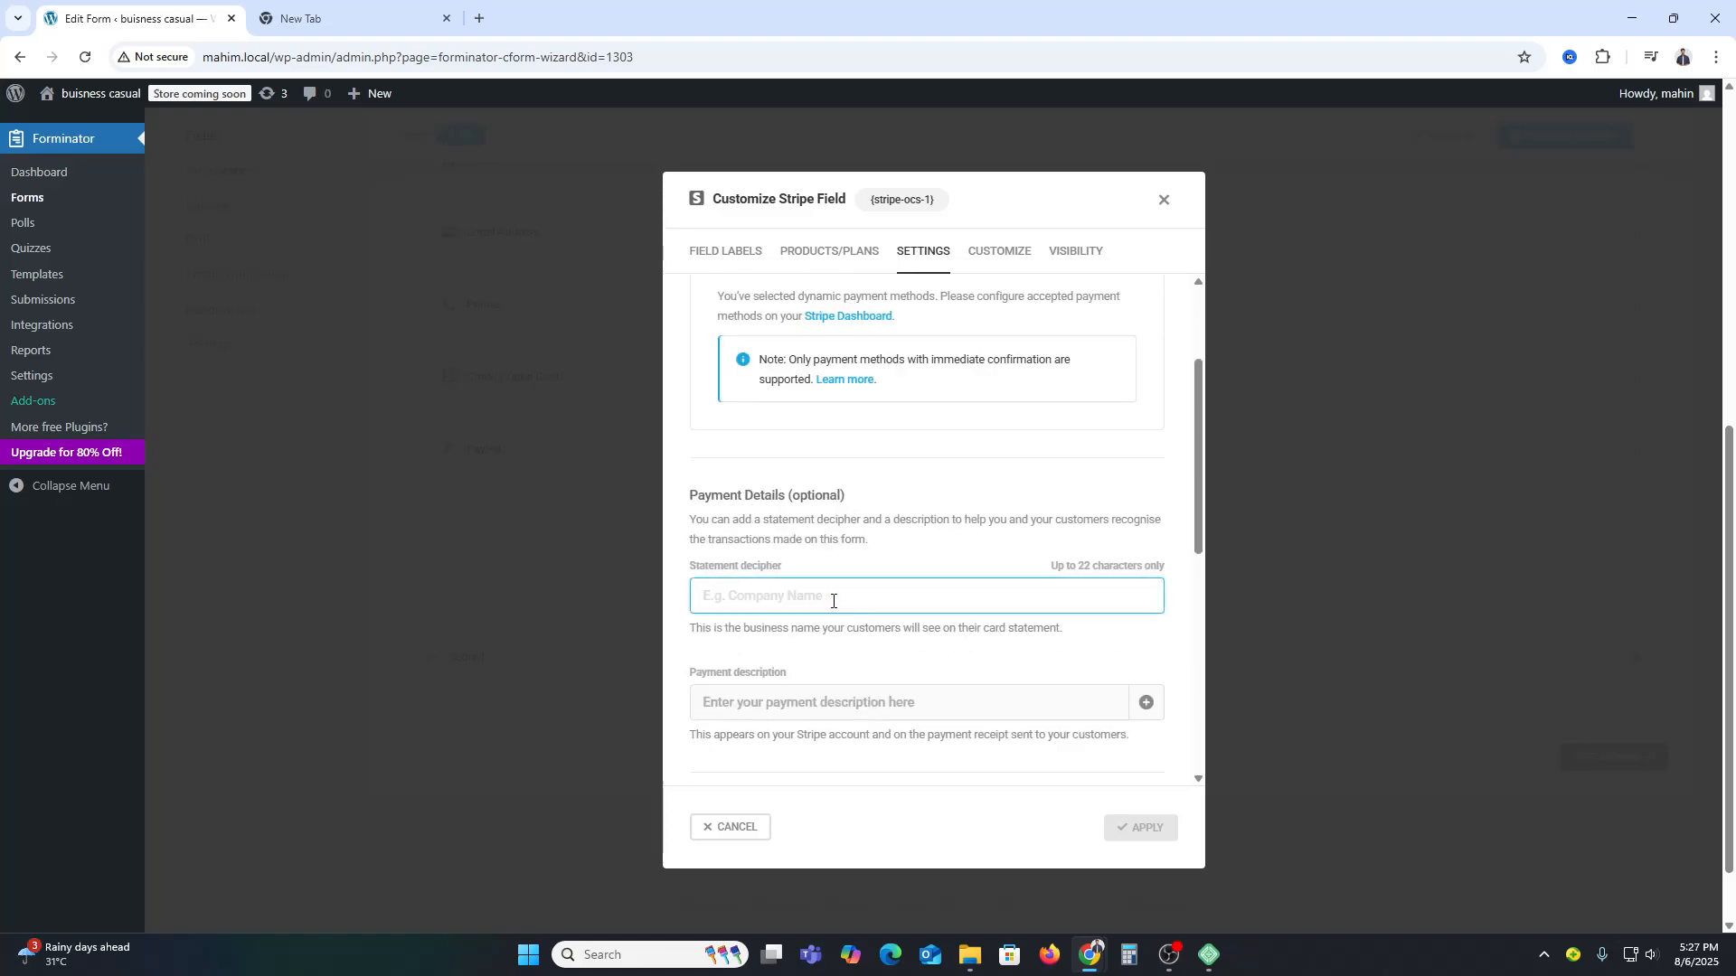
scroll(850, 610, down, 2)
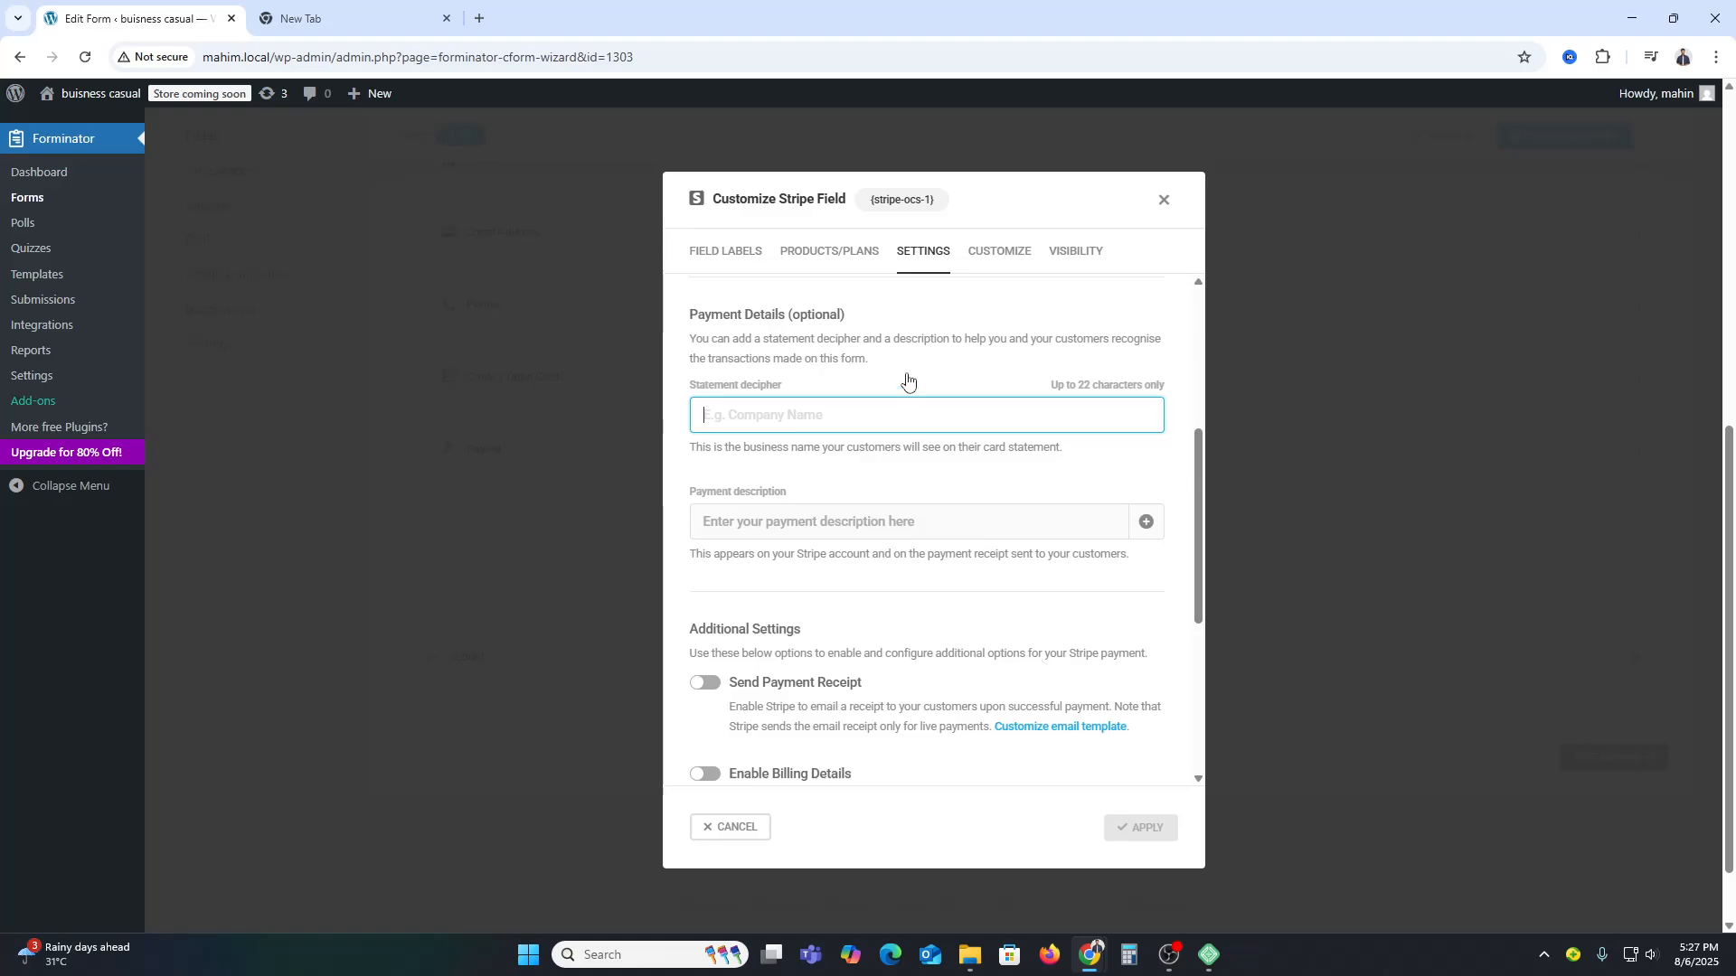
- Check the Stripe field's payment mode and plan amount options, and close the field without applying changes
click(827, 252)
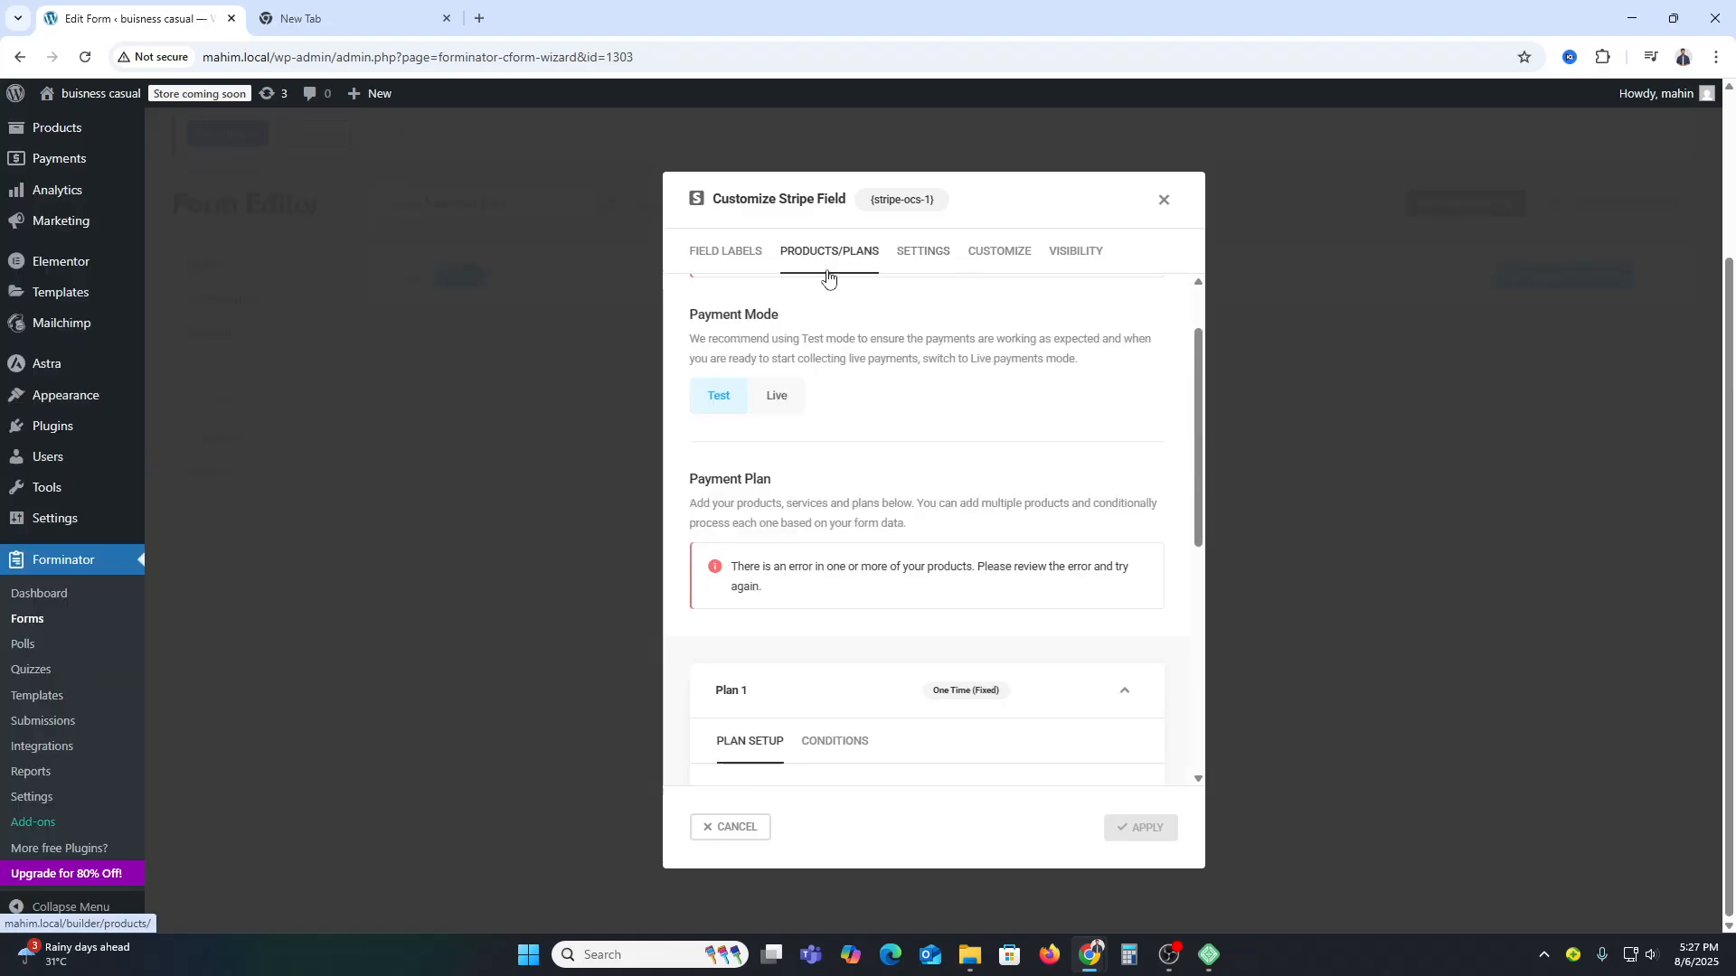
scroll(865, 600, down, 5)
click(865, 583)
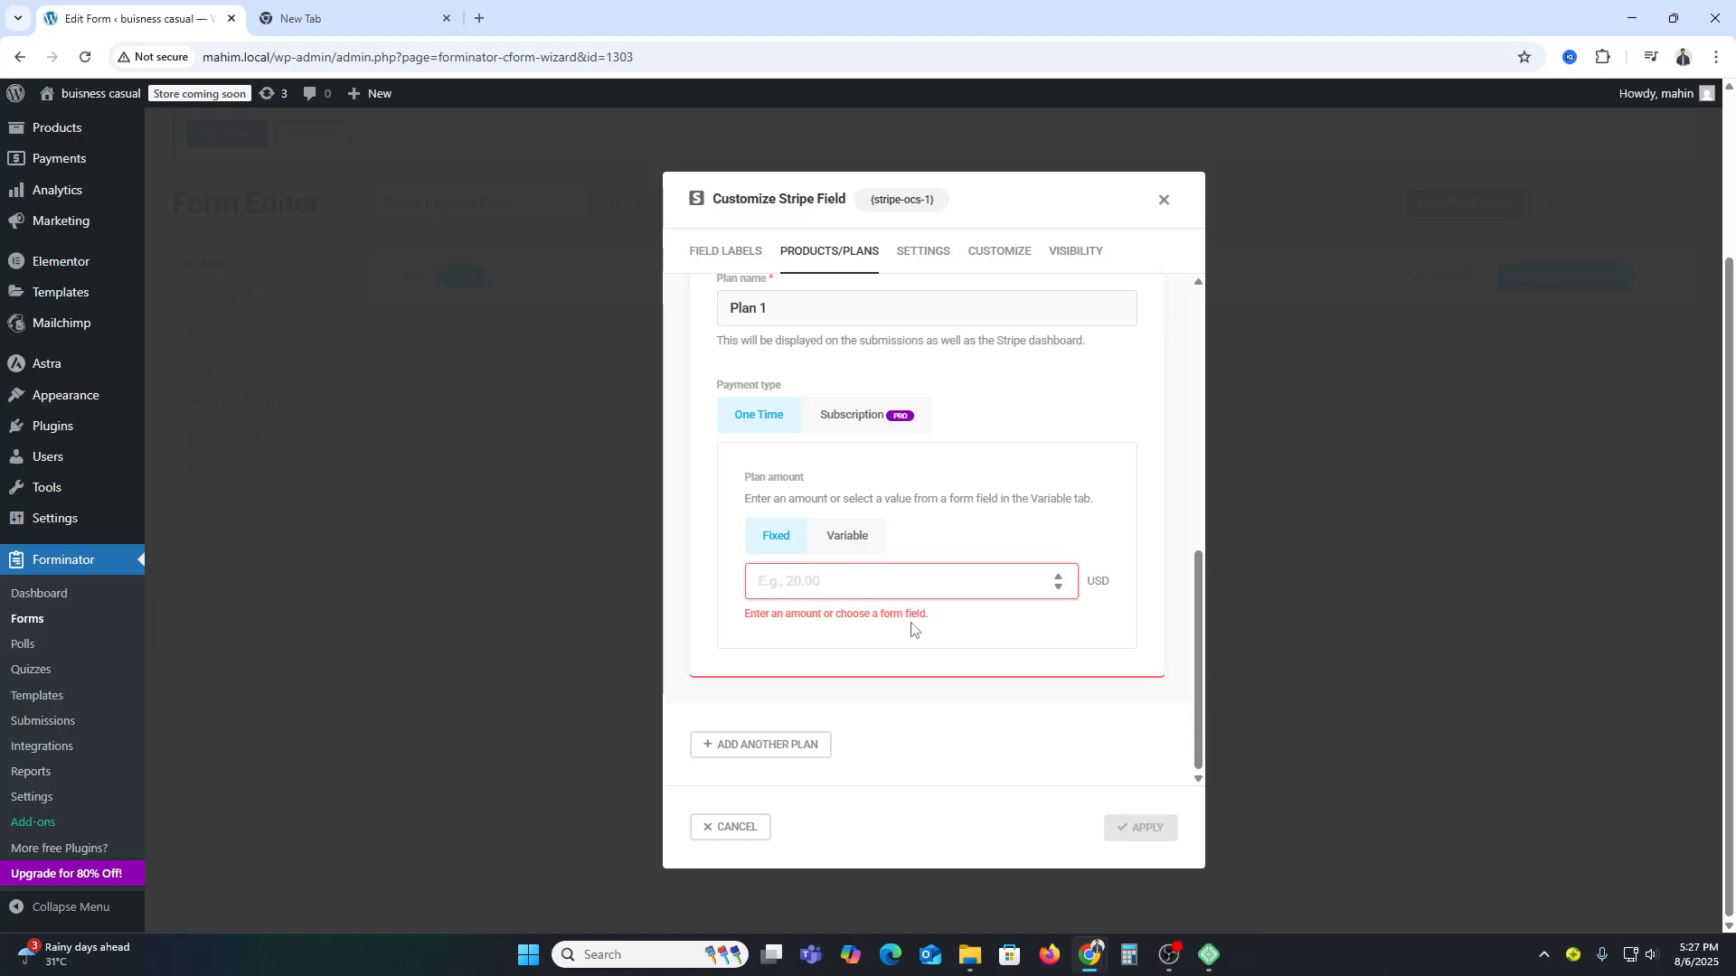
click(1152, 204)
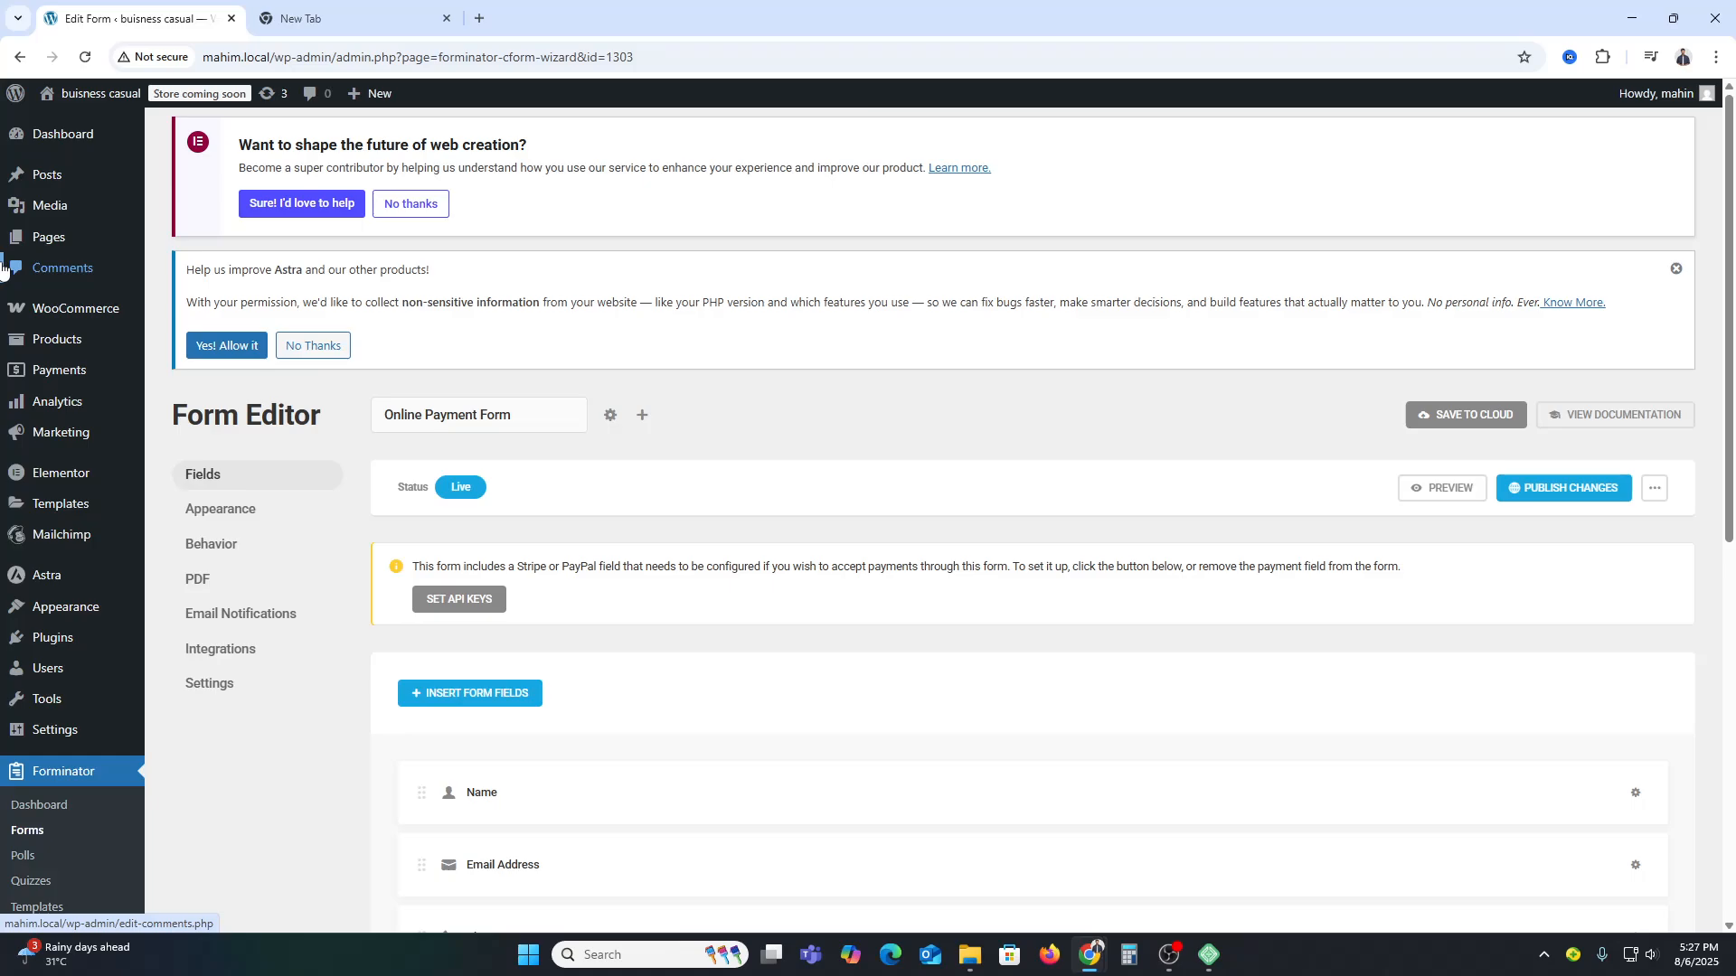
- View the form's email notifications, and copy the shortcode [forminator_form id="1303"] from the other browser tab's address field
click(252, 608)
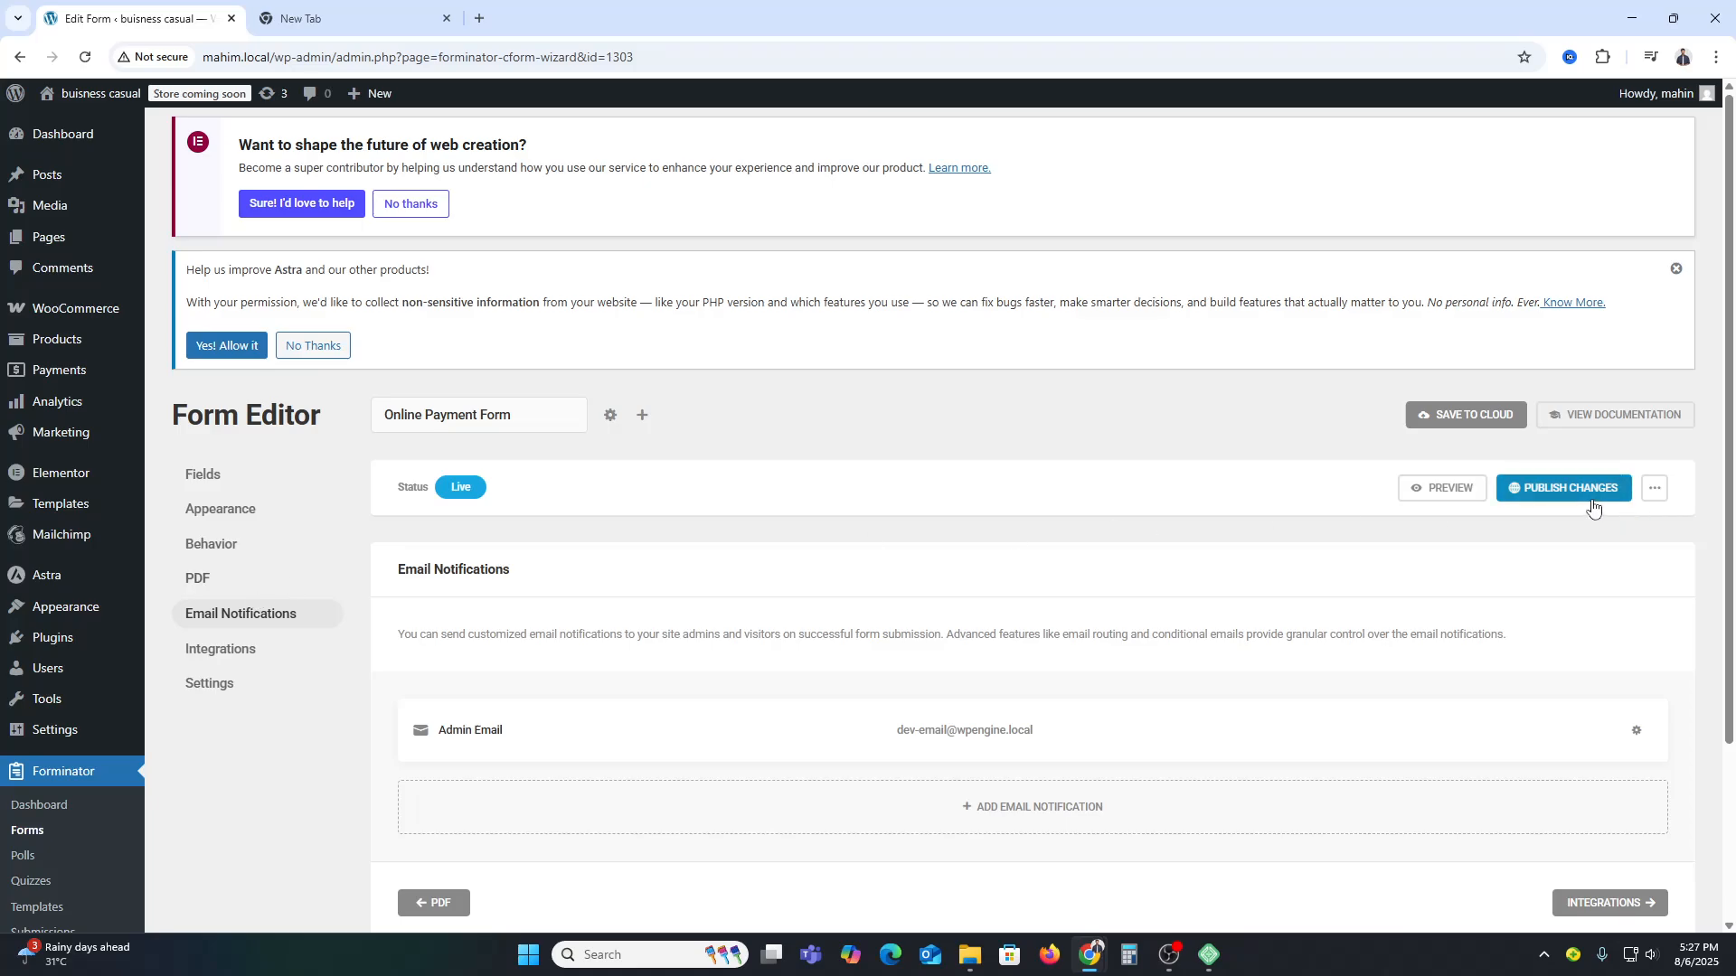
click(336, 13)
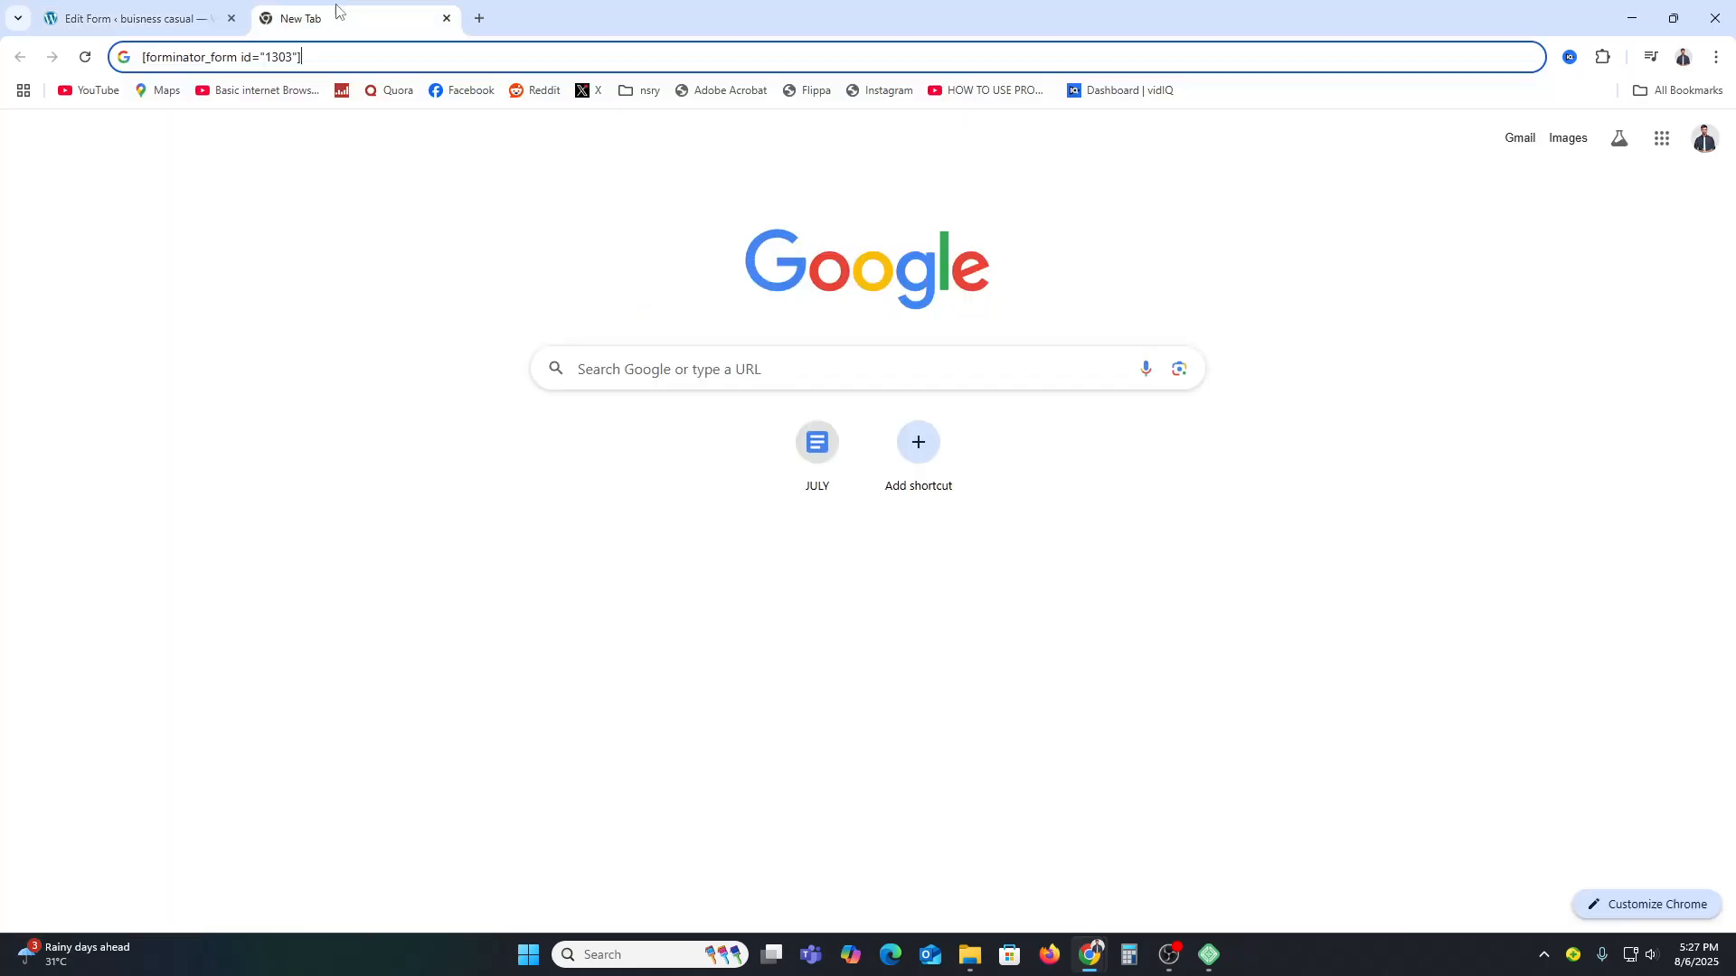
drag(309, 56, 69, 65)
key(ctrl+c)
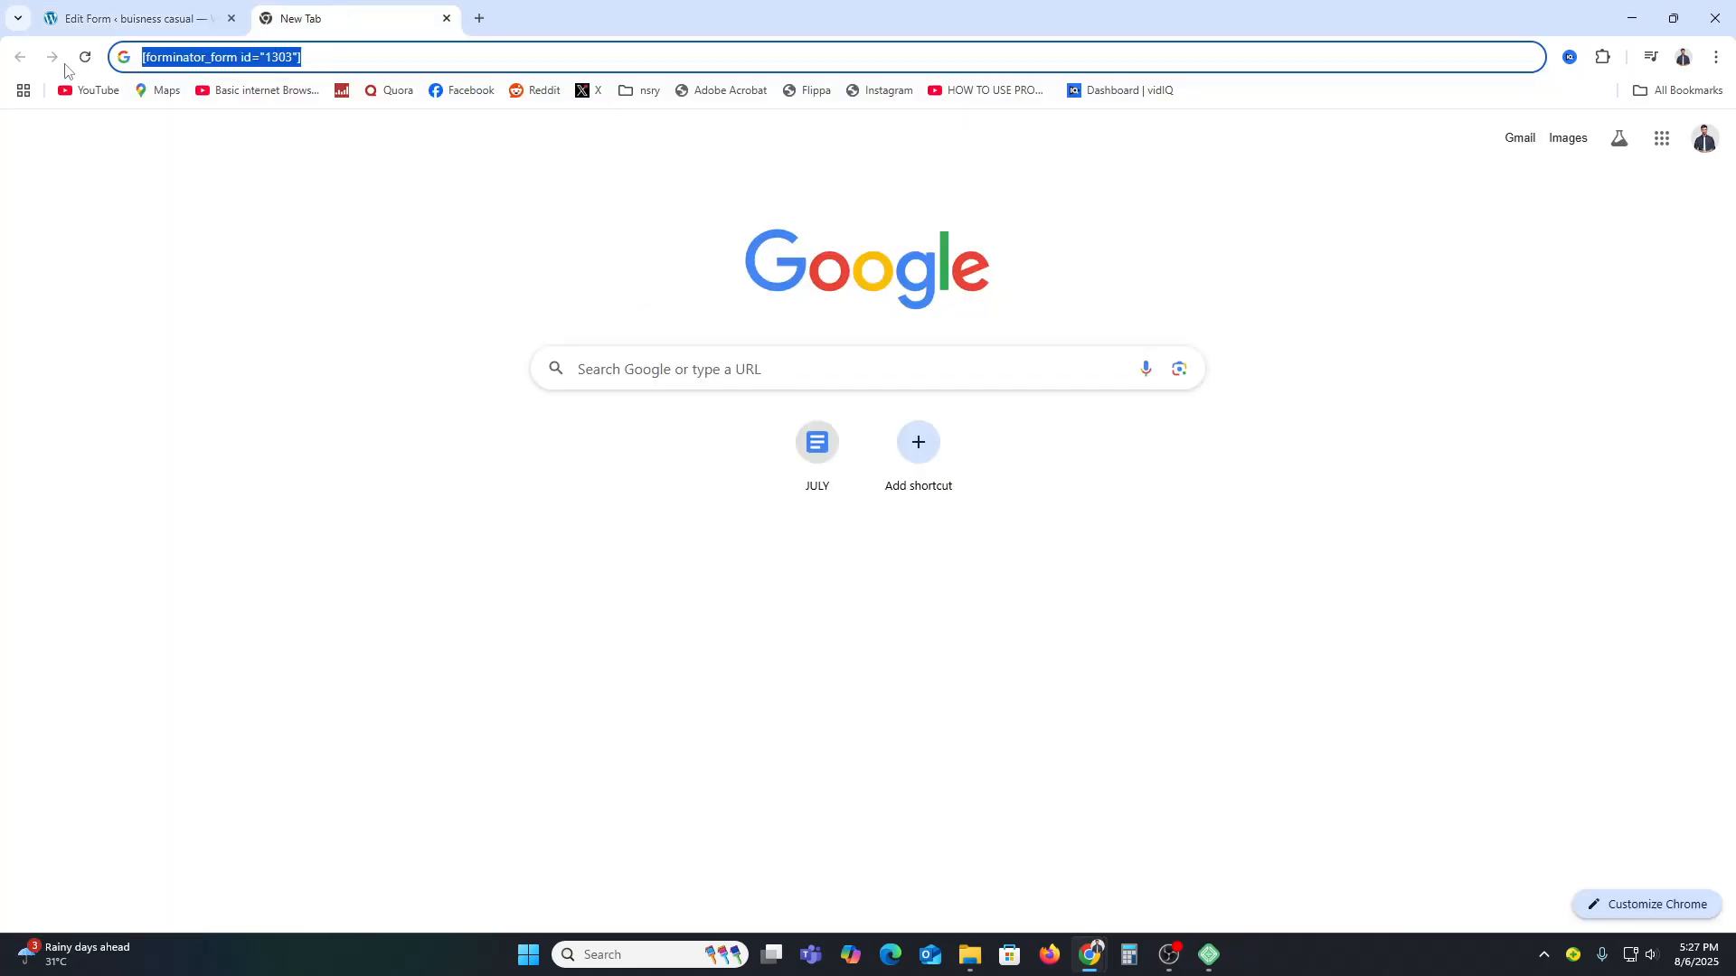
- Return to the WordPress dashboard and open the draft page MAHIM from the site's page list for editing
click(142, 8)
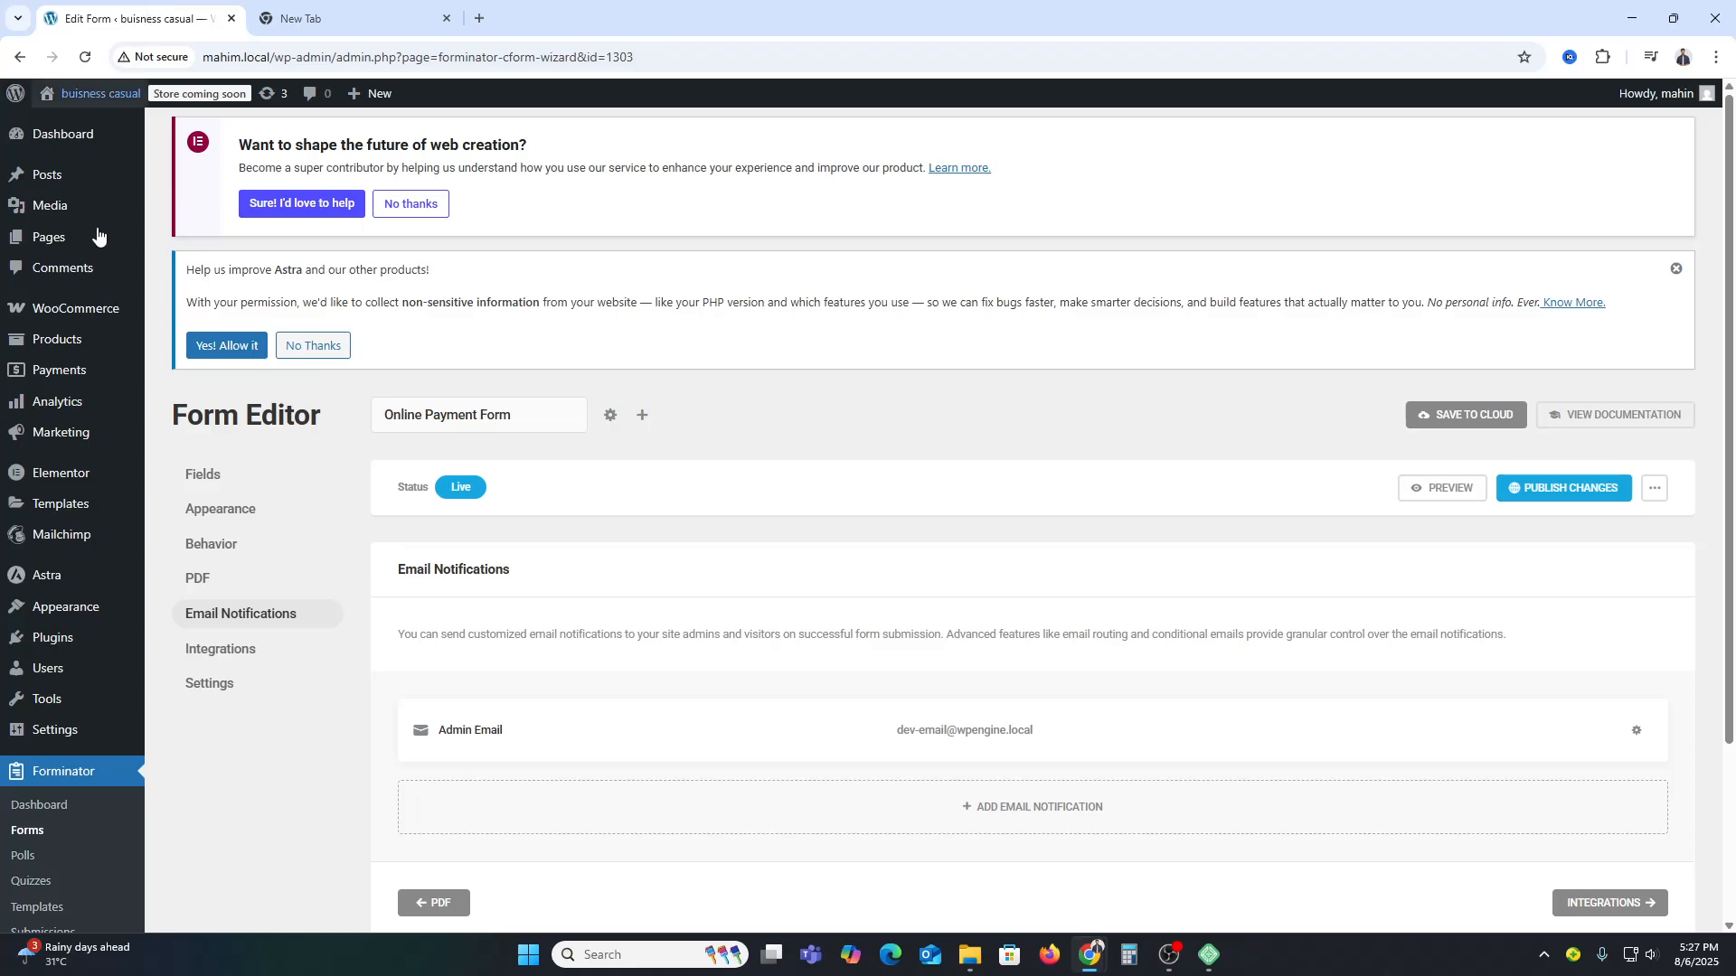
click(185, 240)
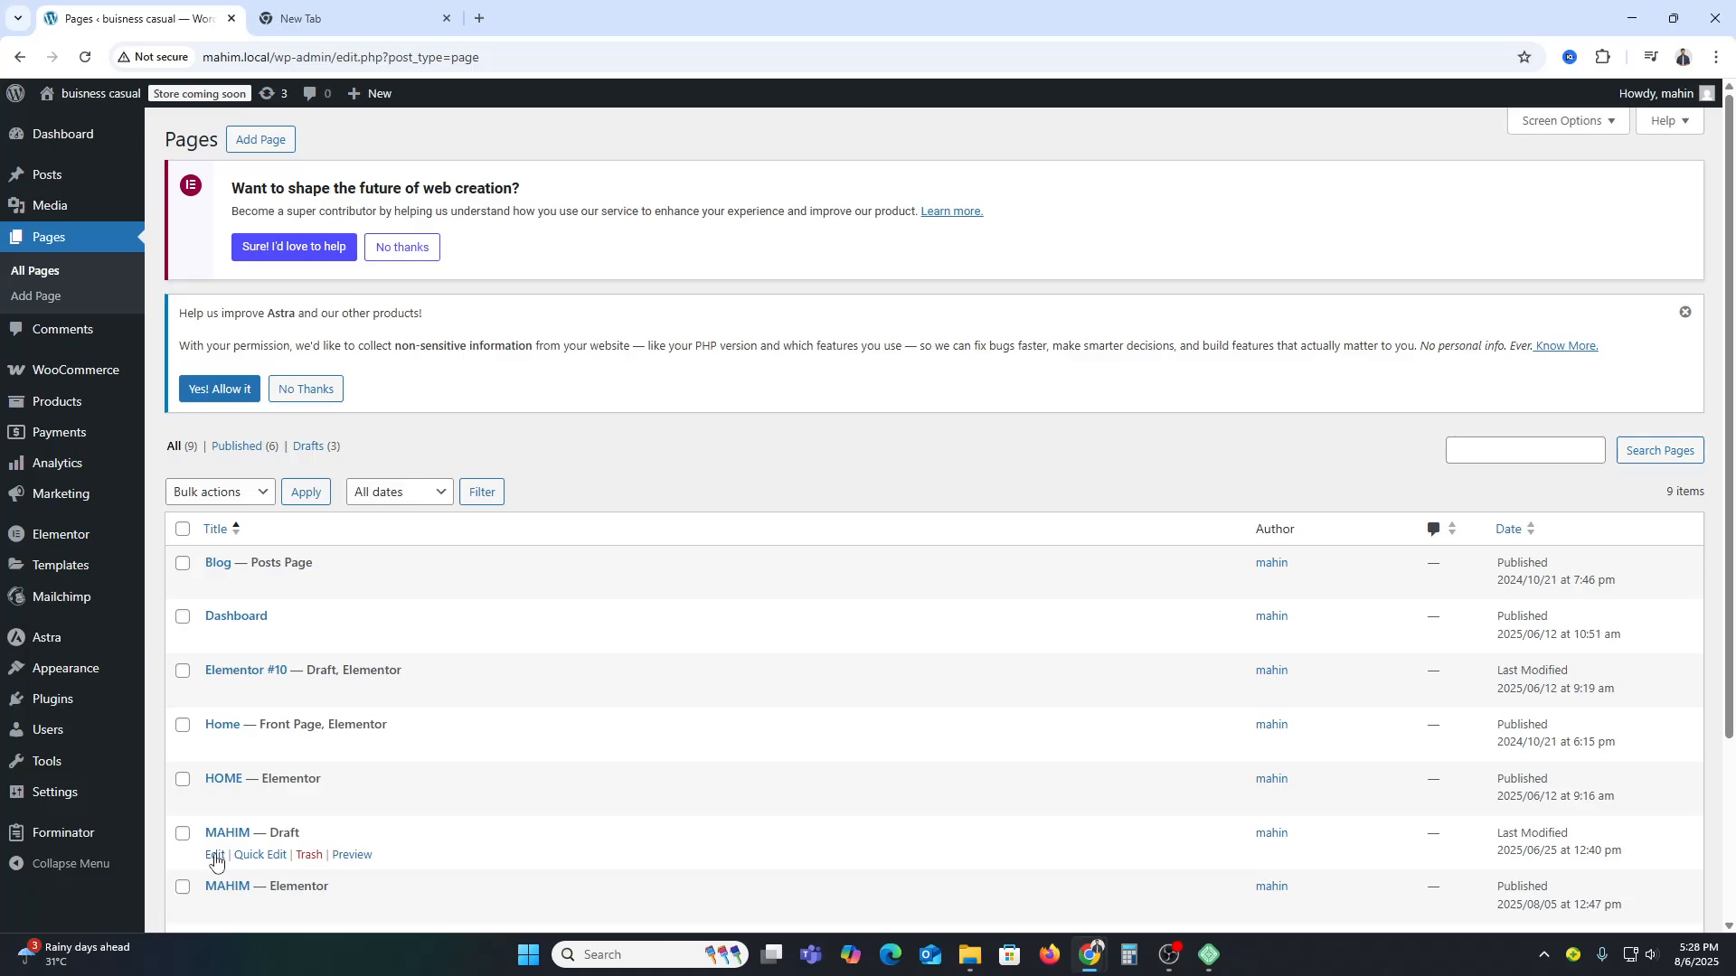
click(215, 855)
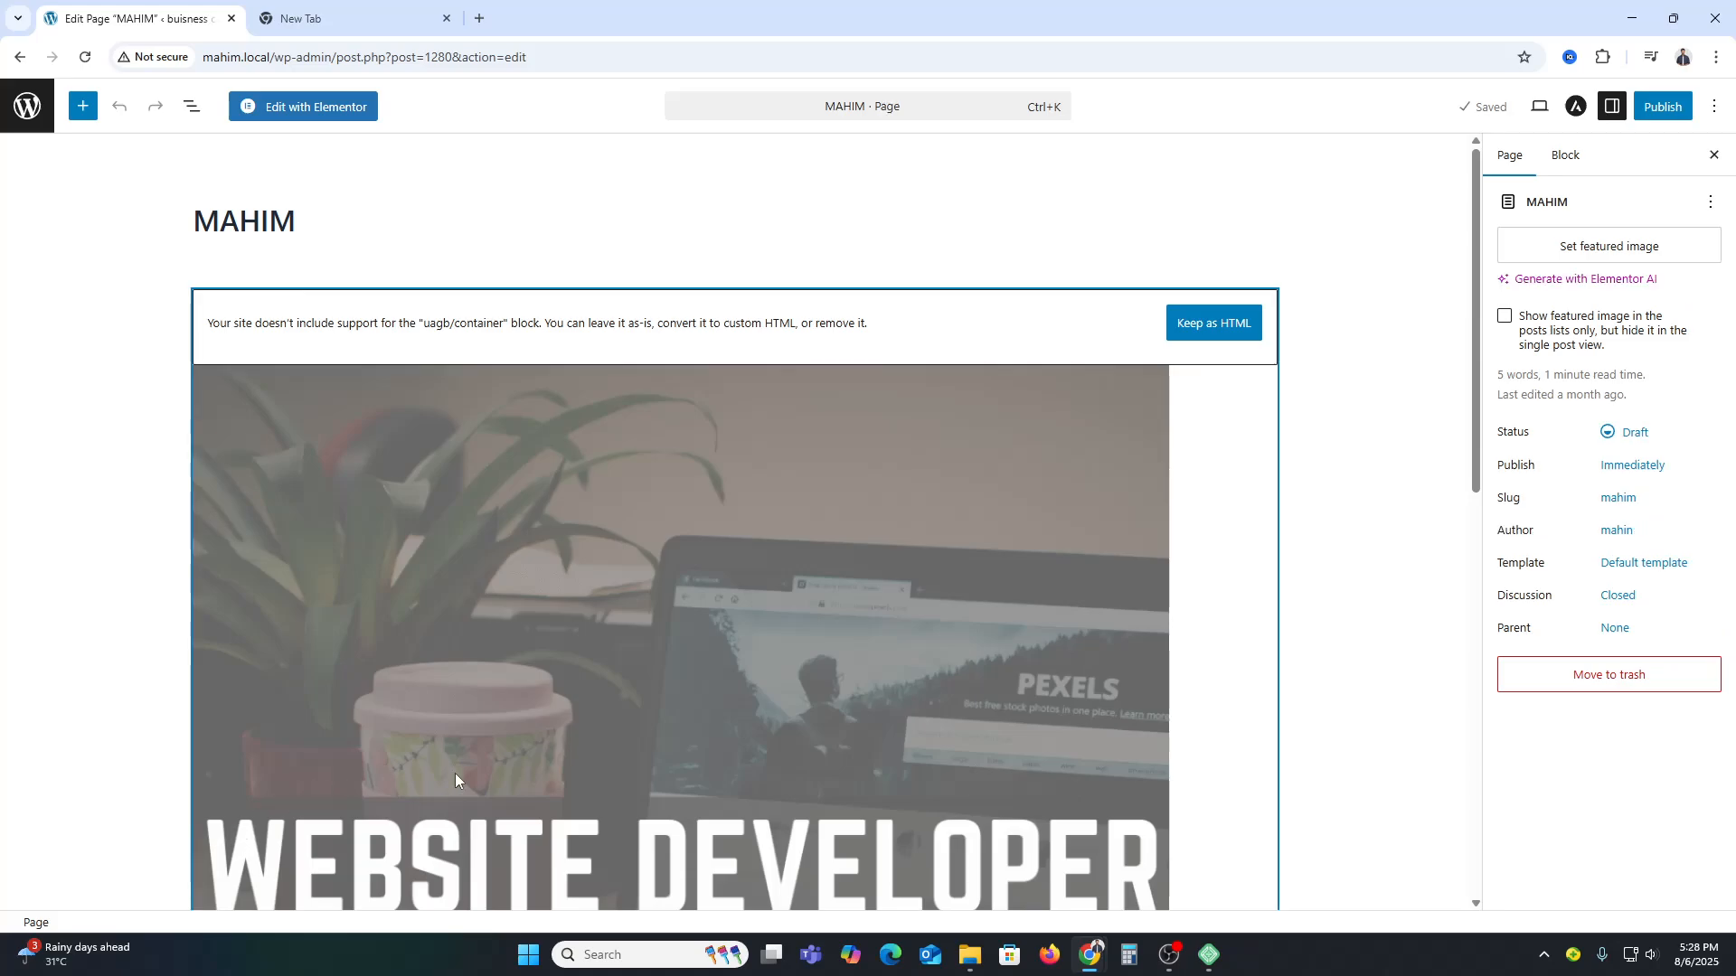
- Add a Shortcode block below the page's existing content and paste [forminator_form id="1303"] into it
scroll(575, 694, down, 7)
scroll(575, 687, down, 3)
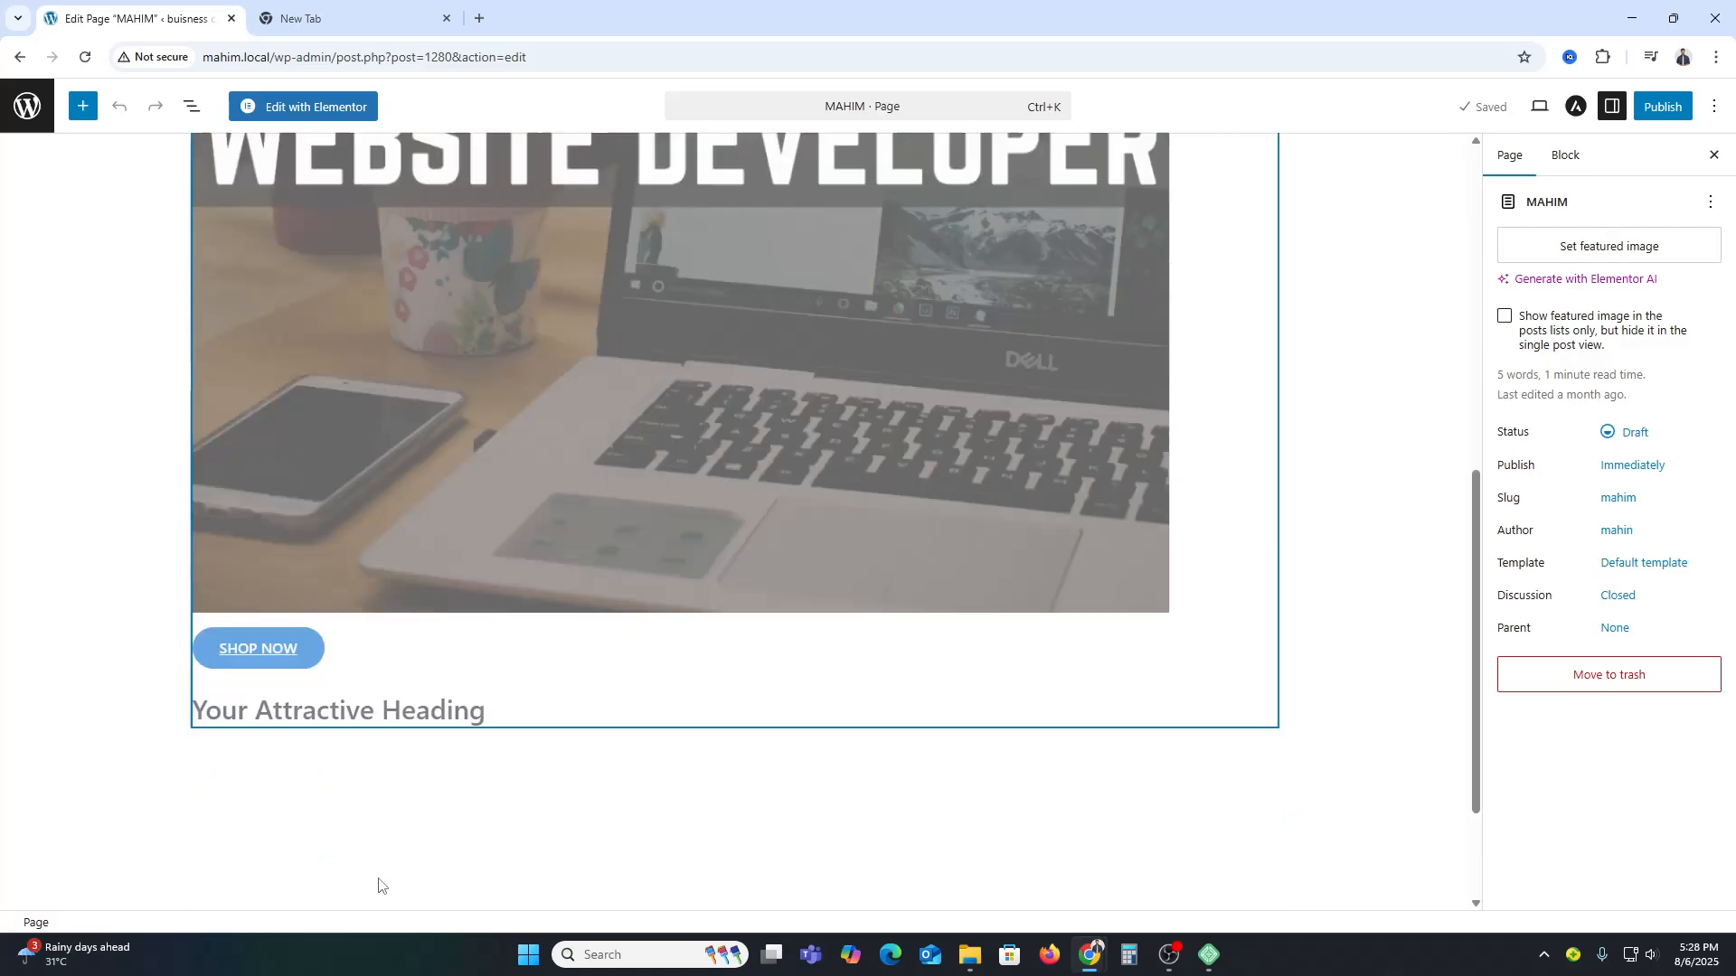
click(489, 544)
click(474, 601)
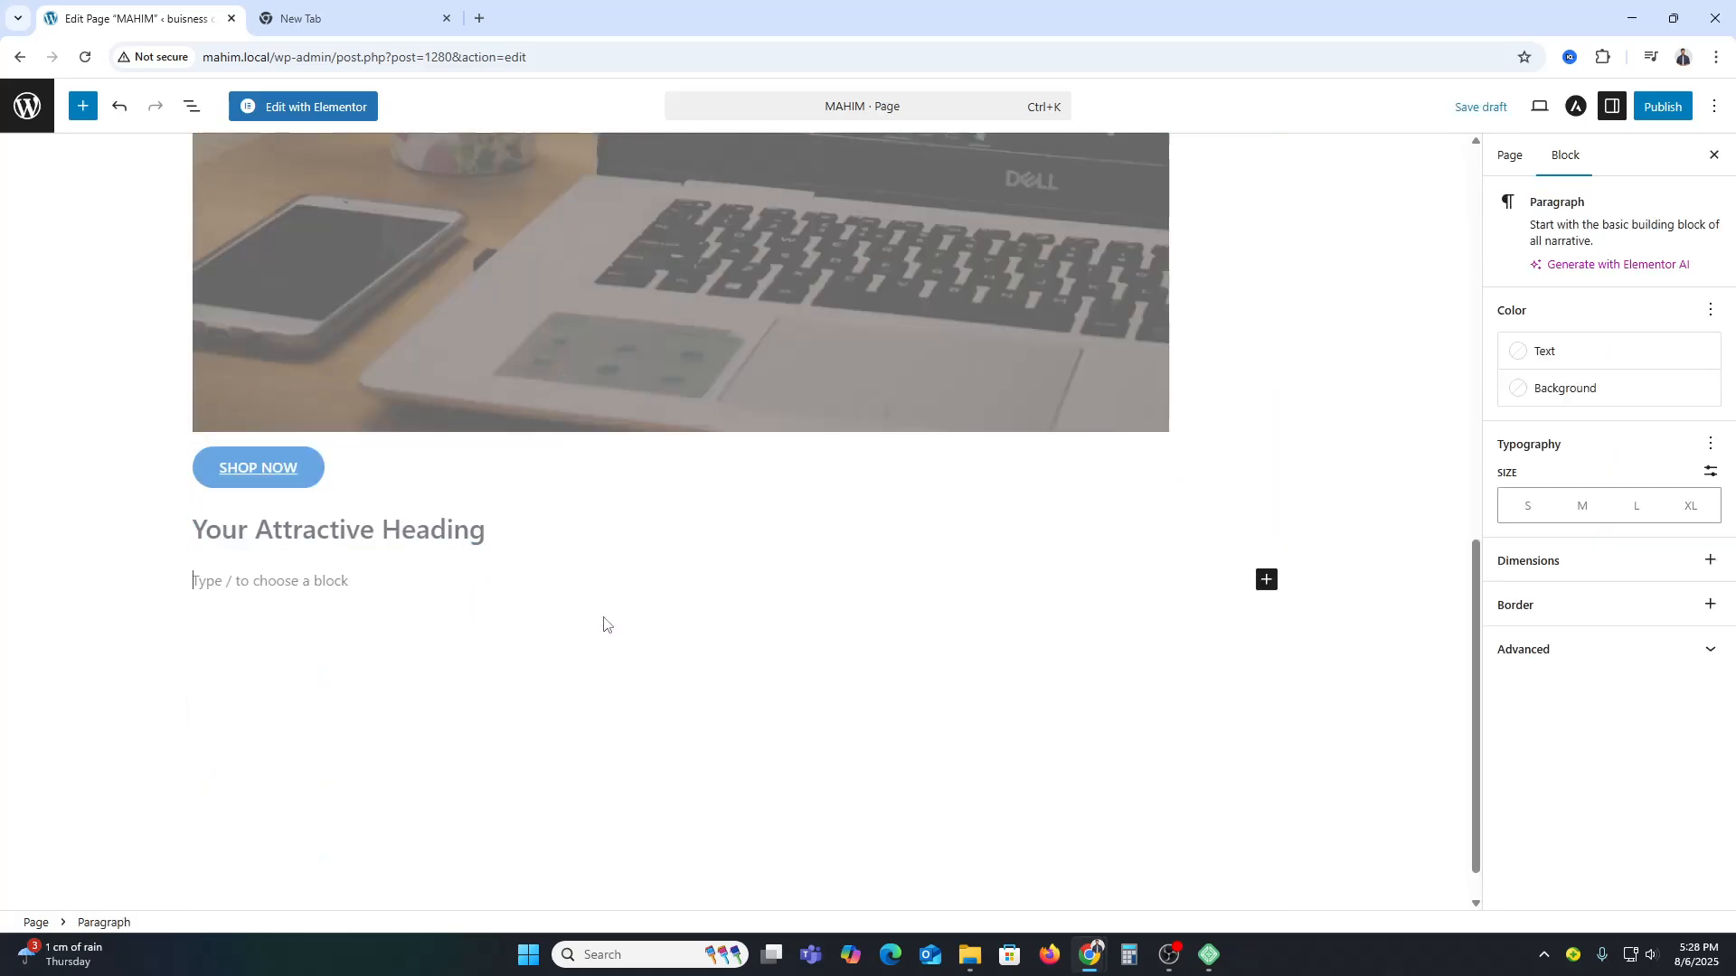
click(1266, 580)
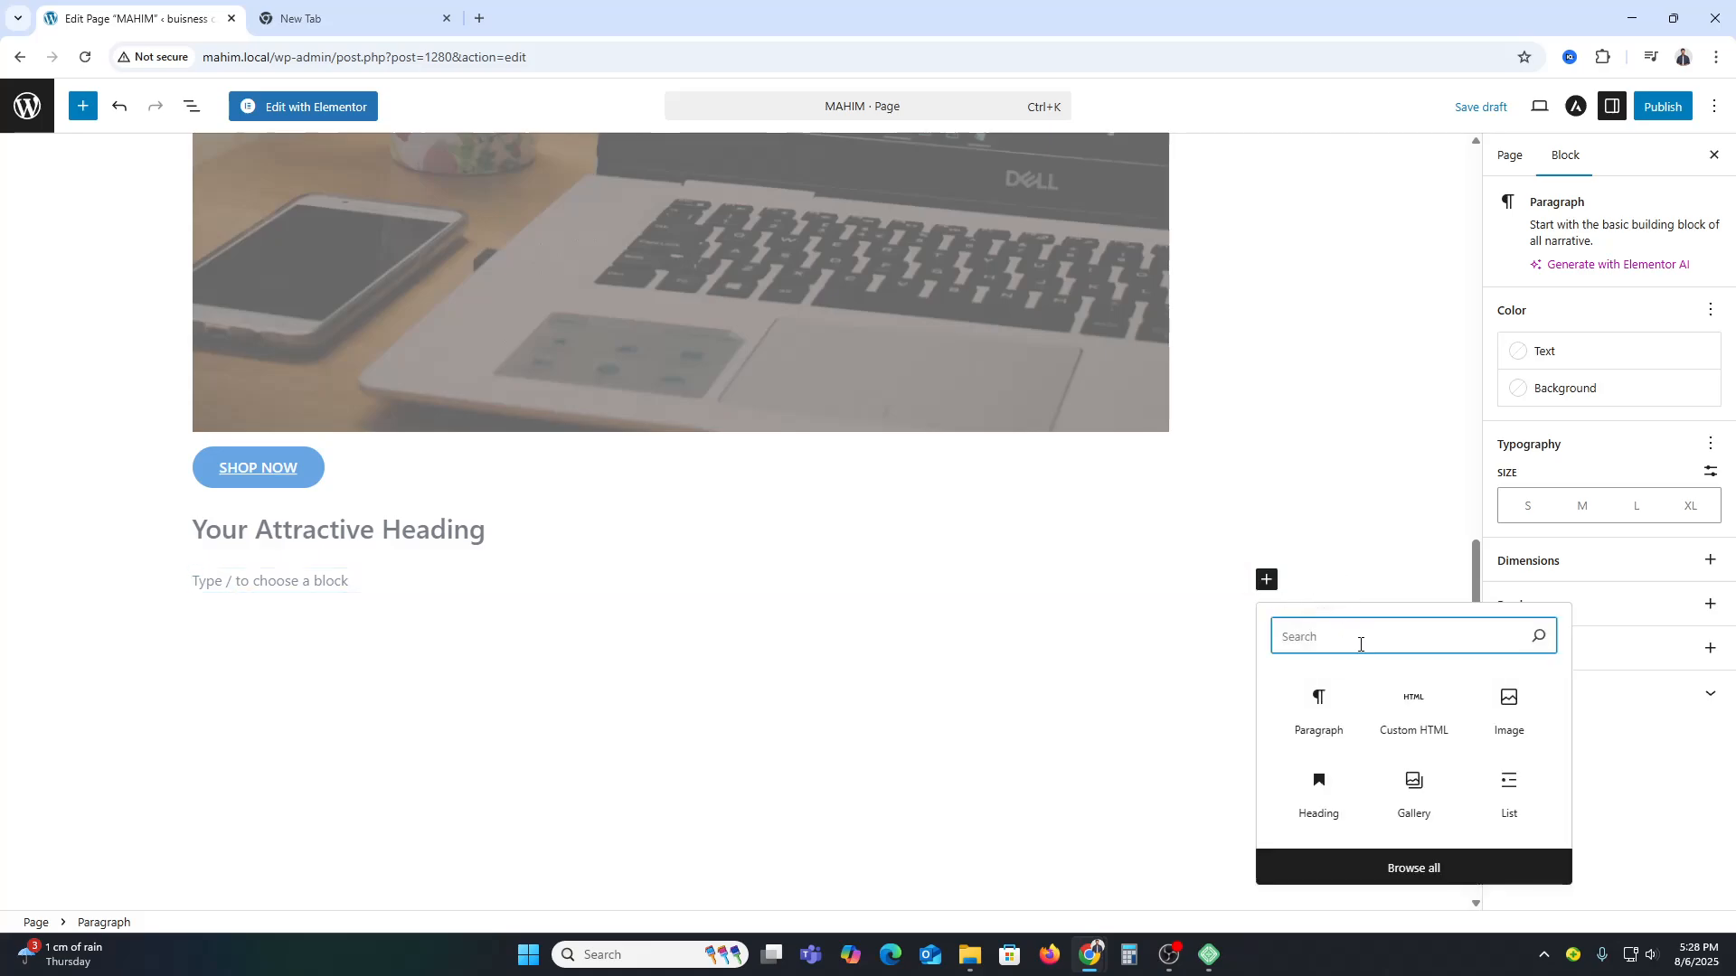
text(sh)
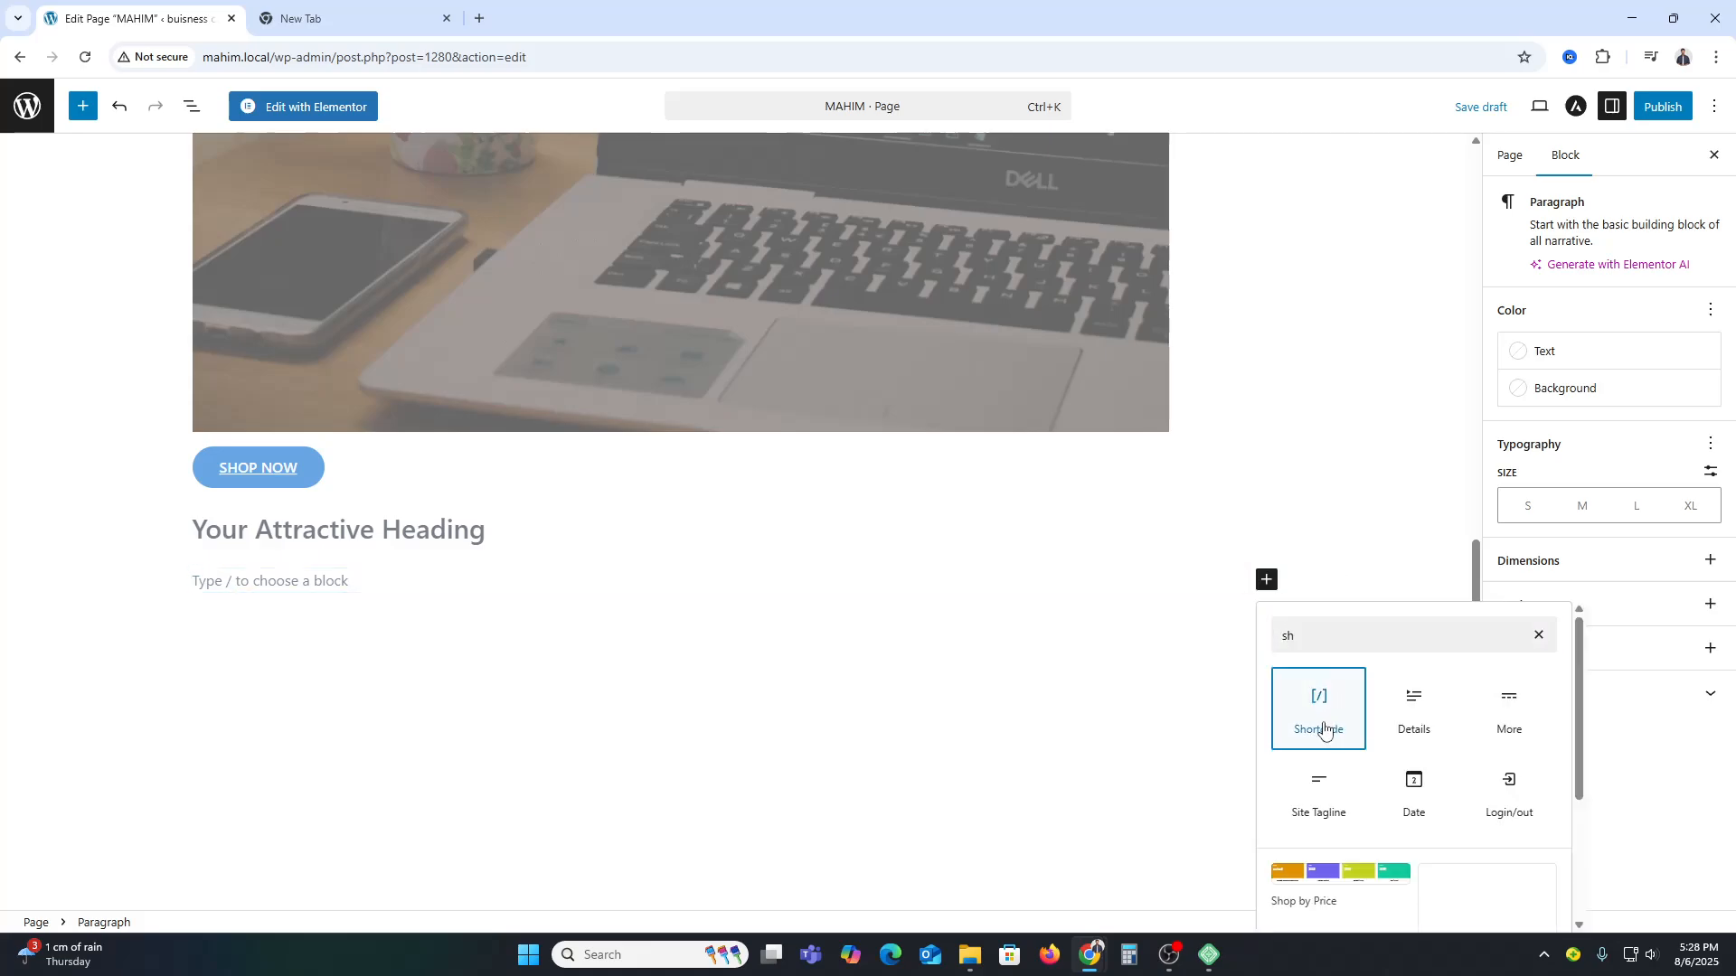
click(1318, 705)
key(ctrl+v)
click(708, 755)
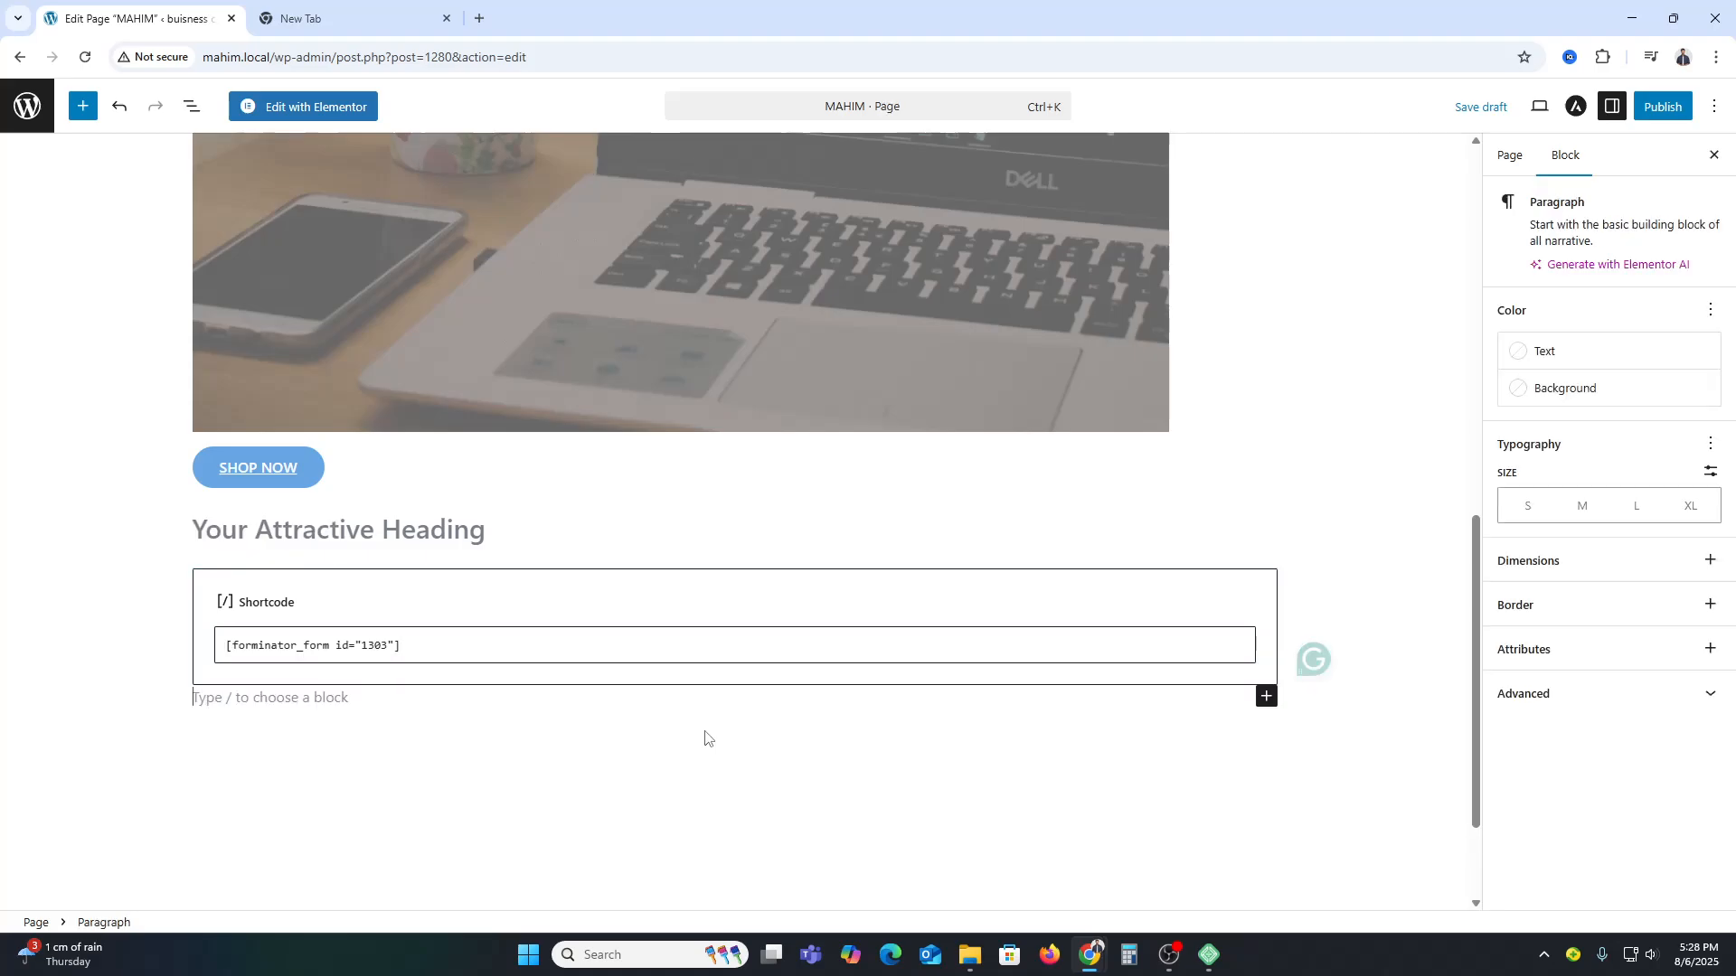
- Delete the unsupported container block with the Website Developer image from the page
scroll(994, 687, up, 5)
click(977, 586)
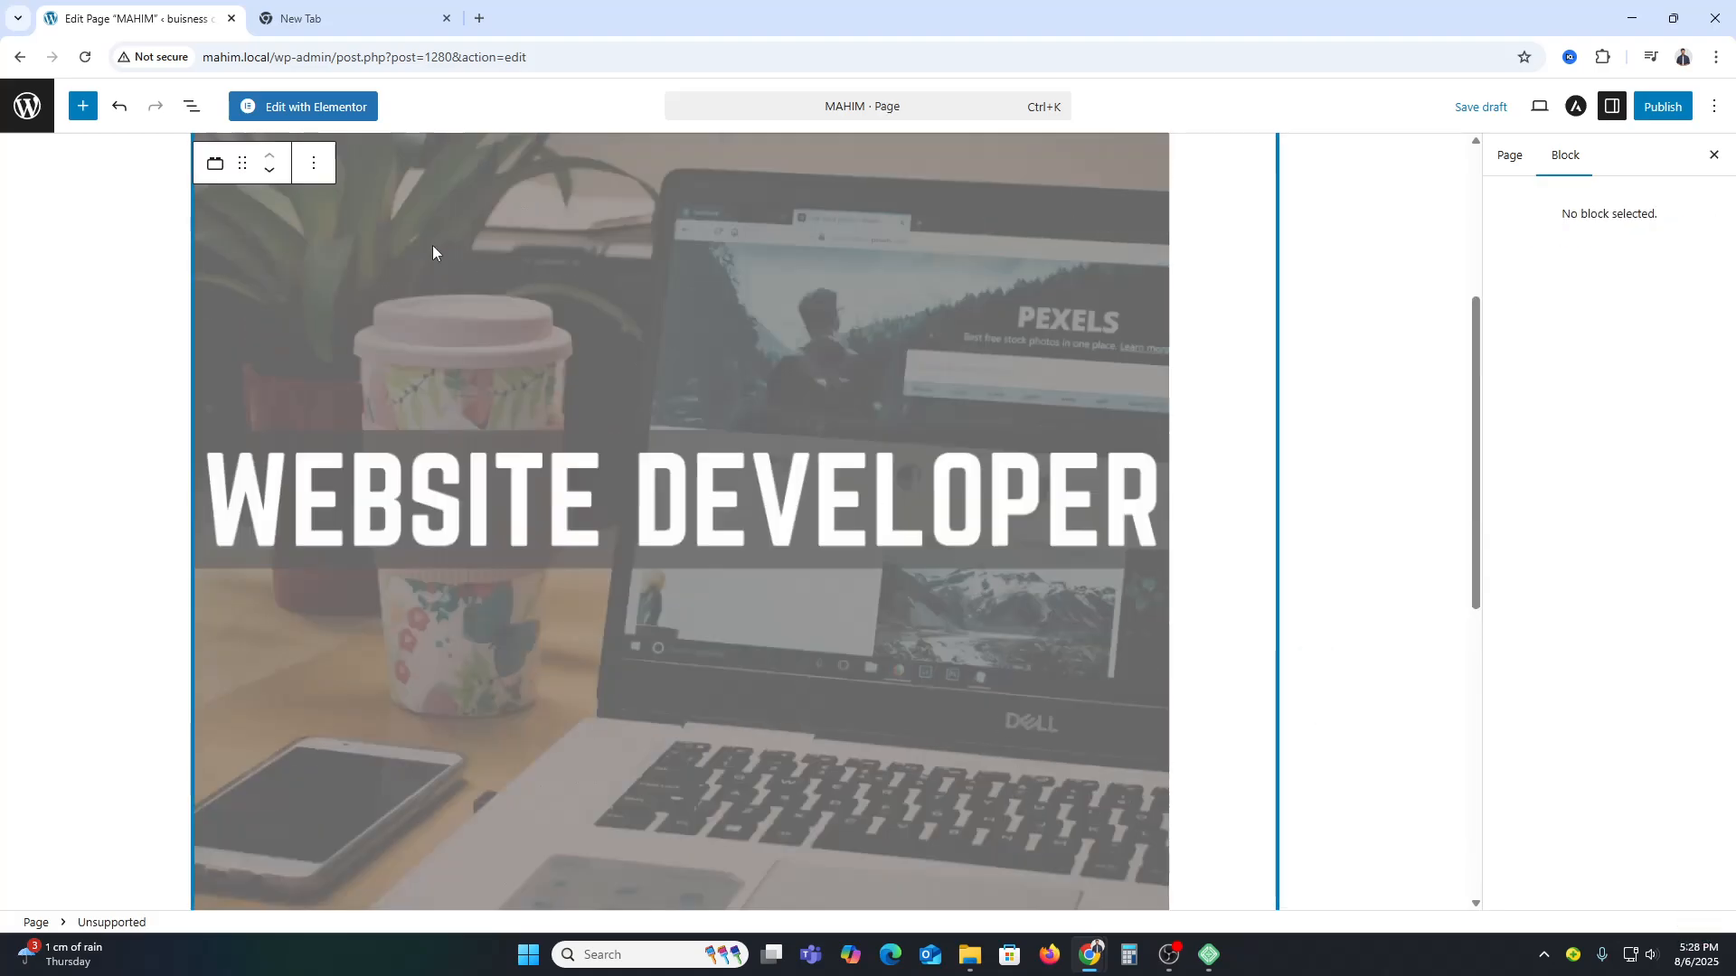
click(316, 163)
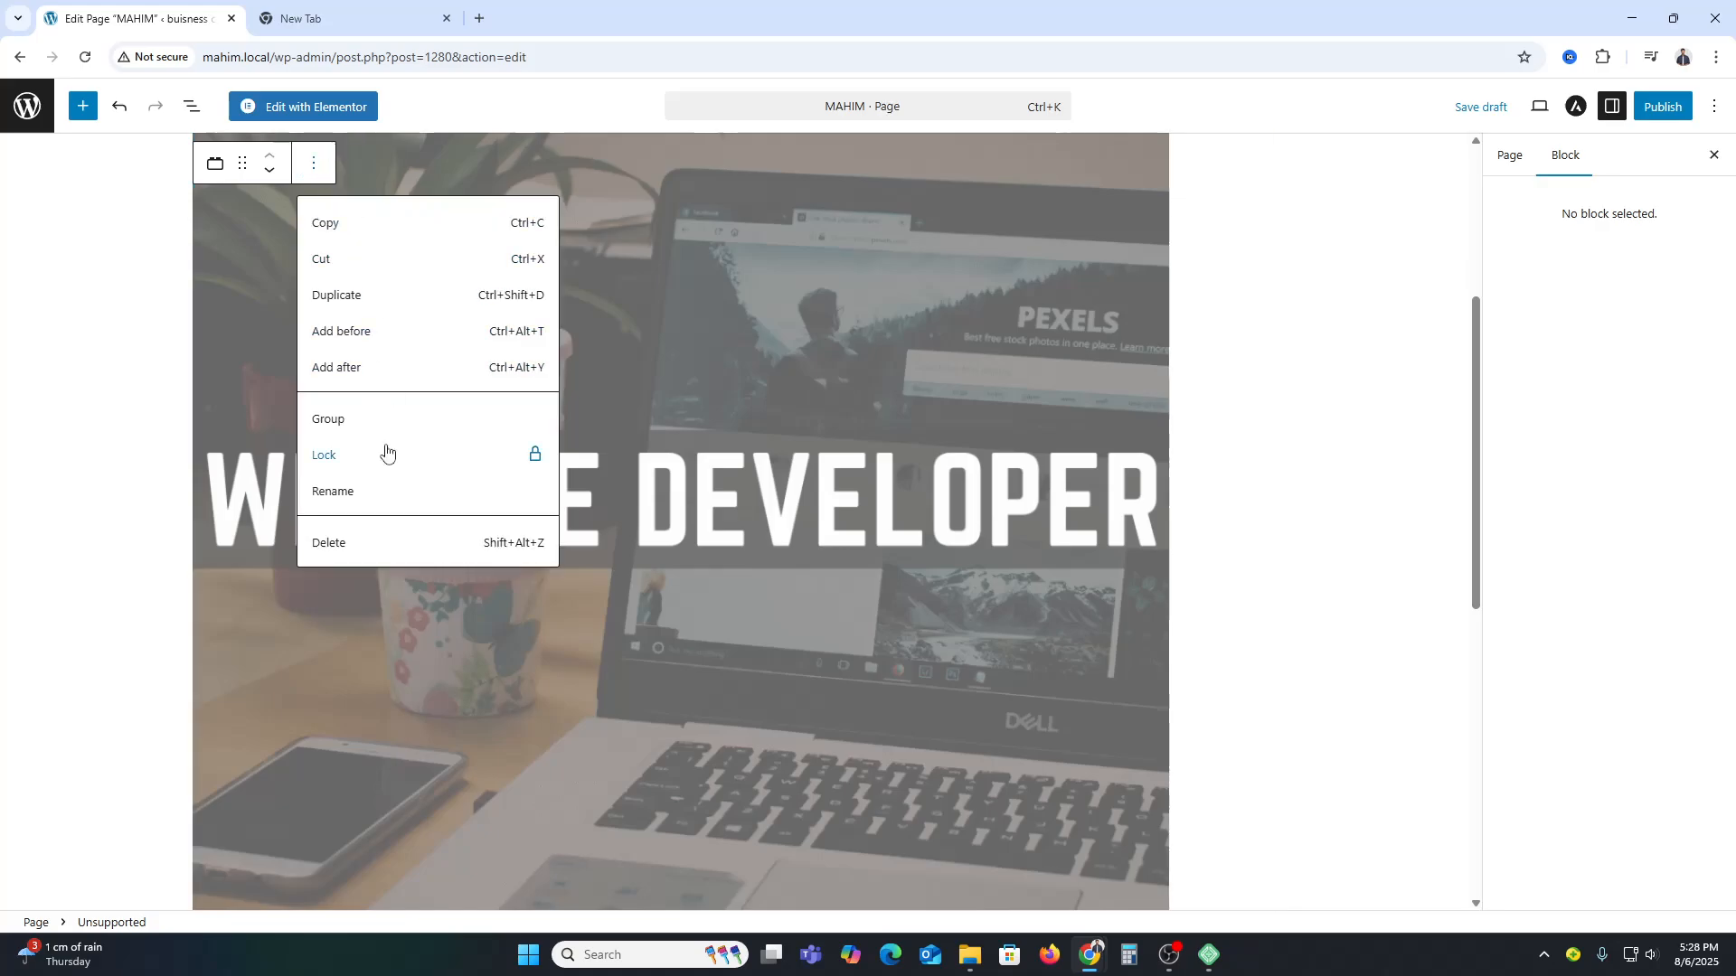
click(389, 541)
- Publish the page with the shortcode and open the live page
click(1663, 106)
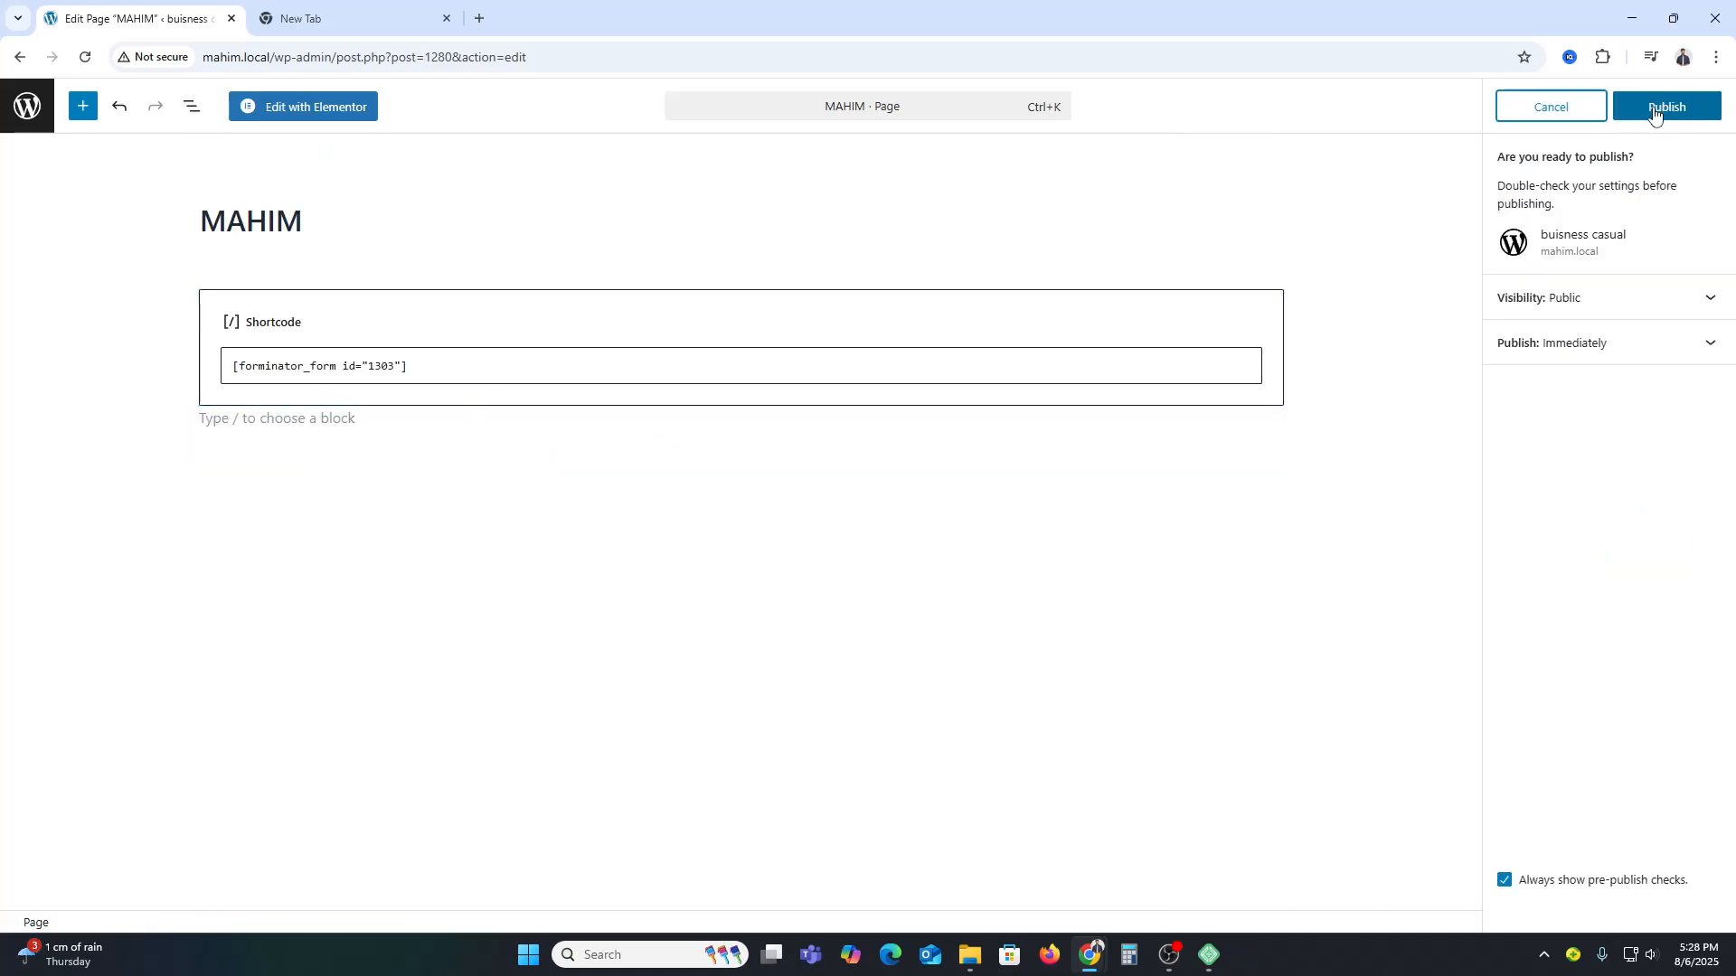
click(1658, 106)
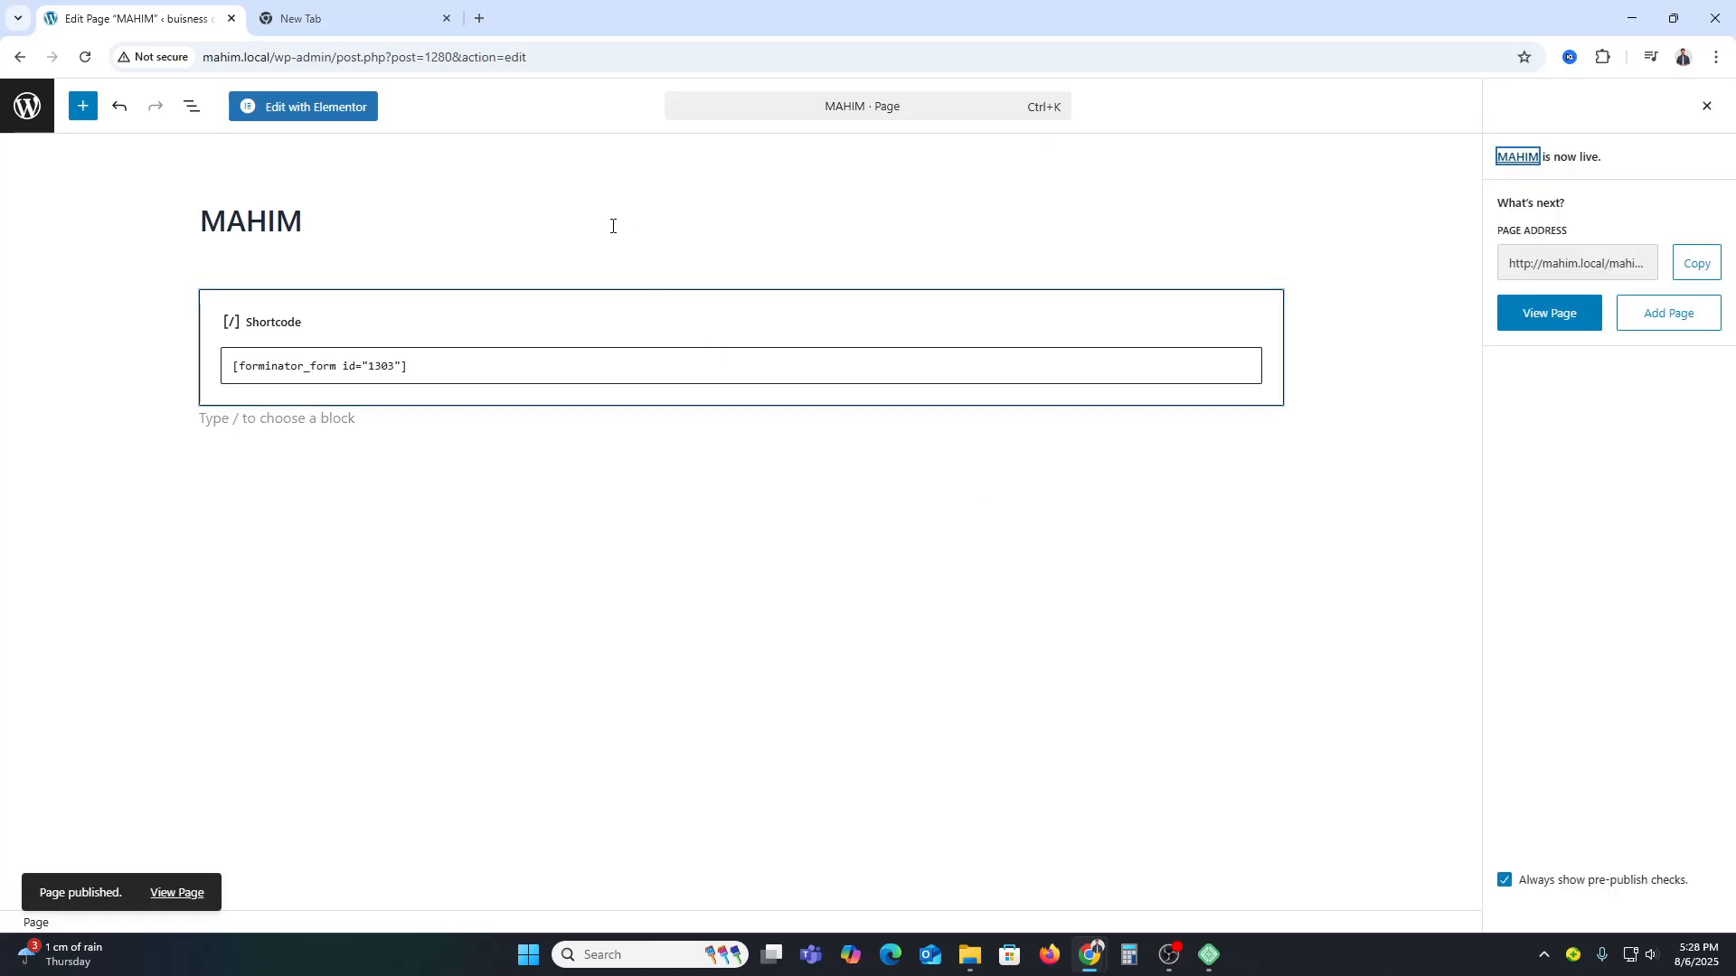
click(1537, 319)
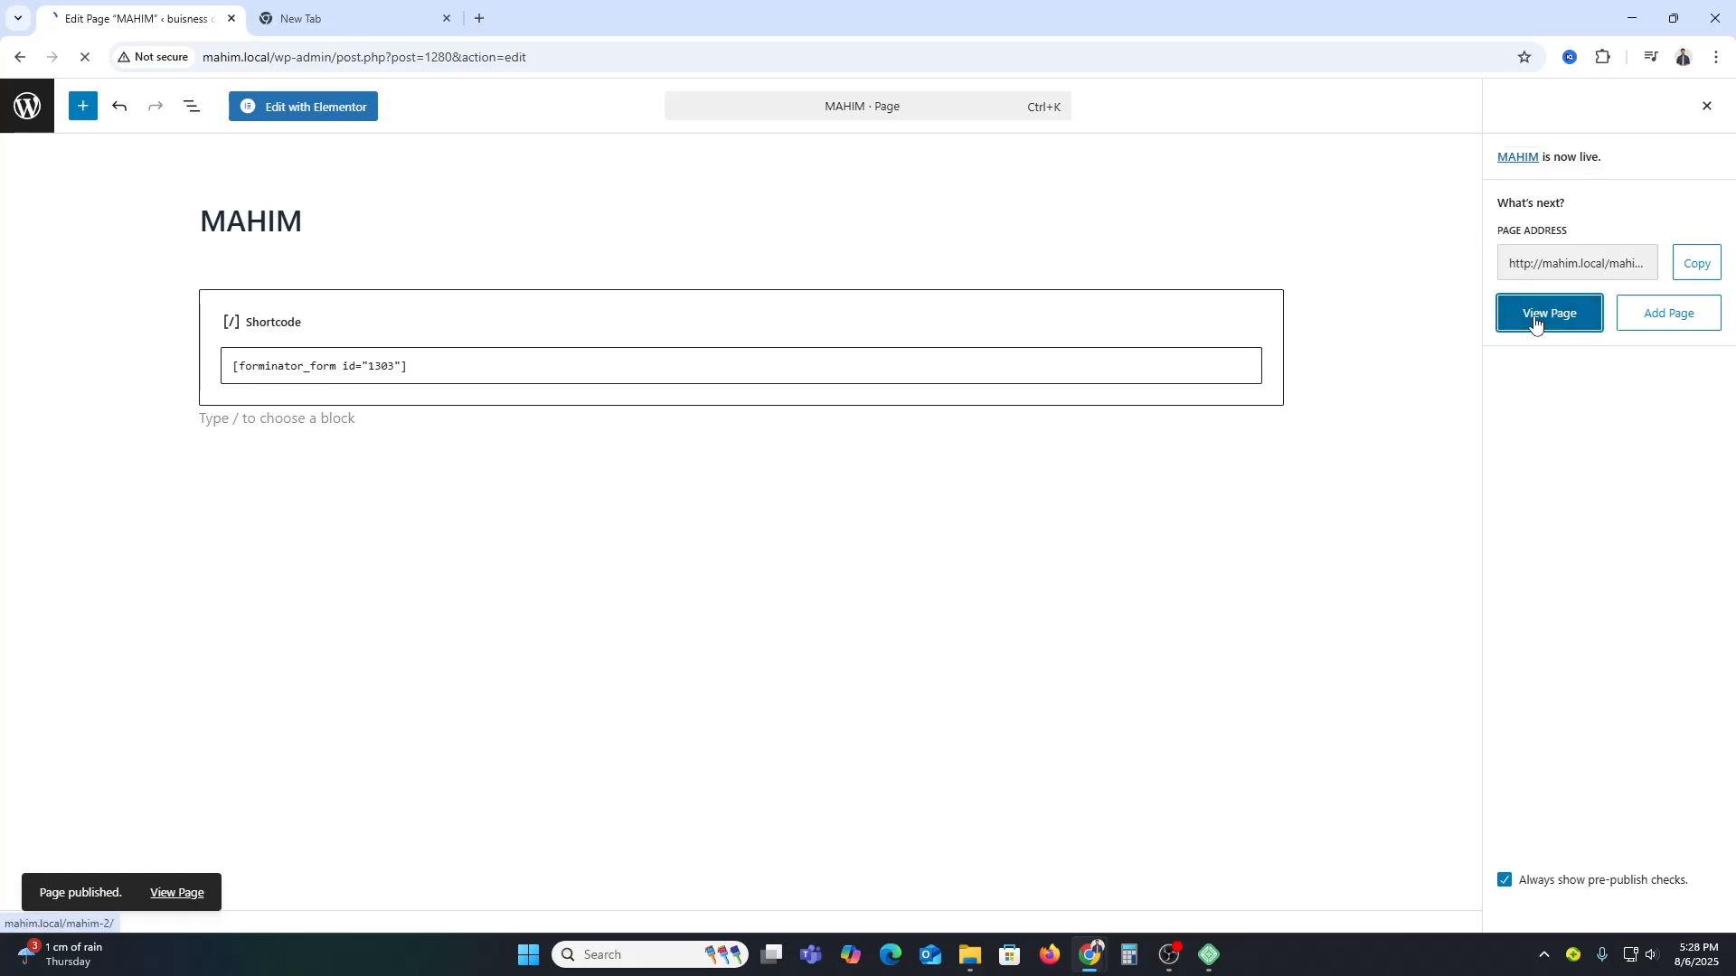
- Check the Name, Email Address and Phone fields of the embedded form on the live page, and return to the page editor
click(465, 318)
click(368, 485)
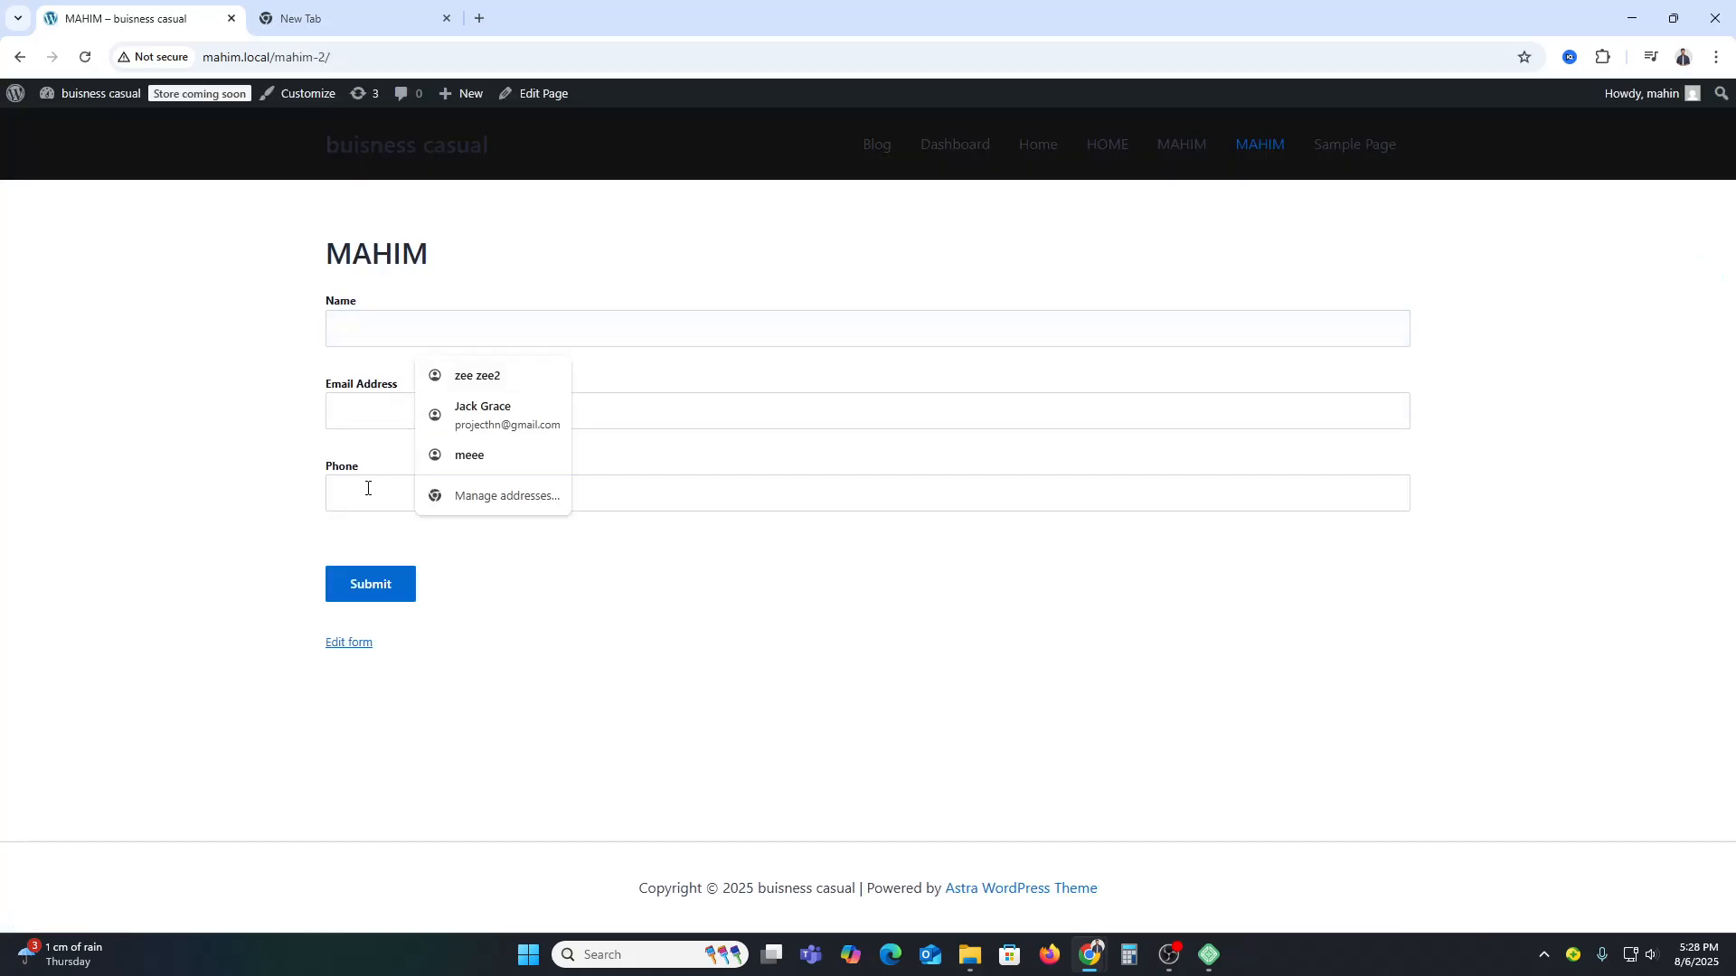
click(386, 421)
click(379, 314)
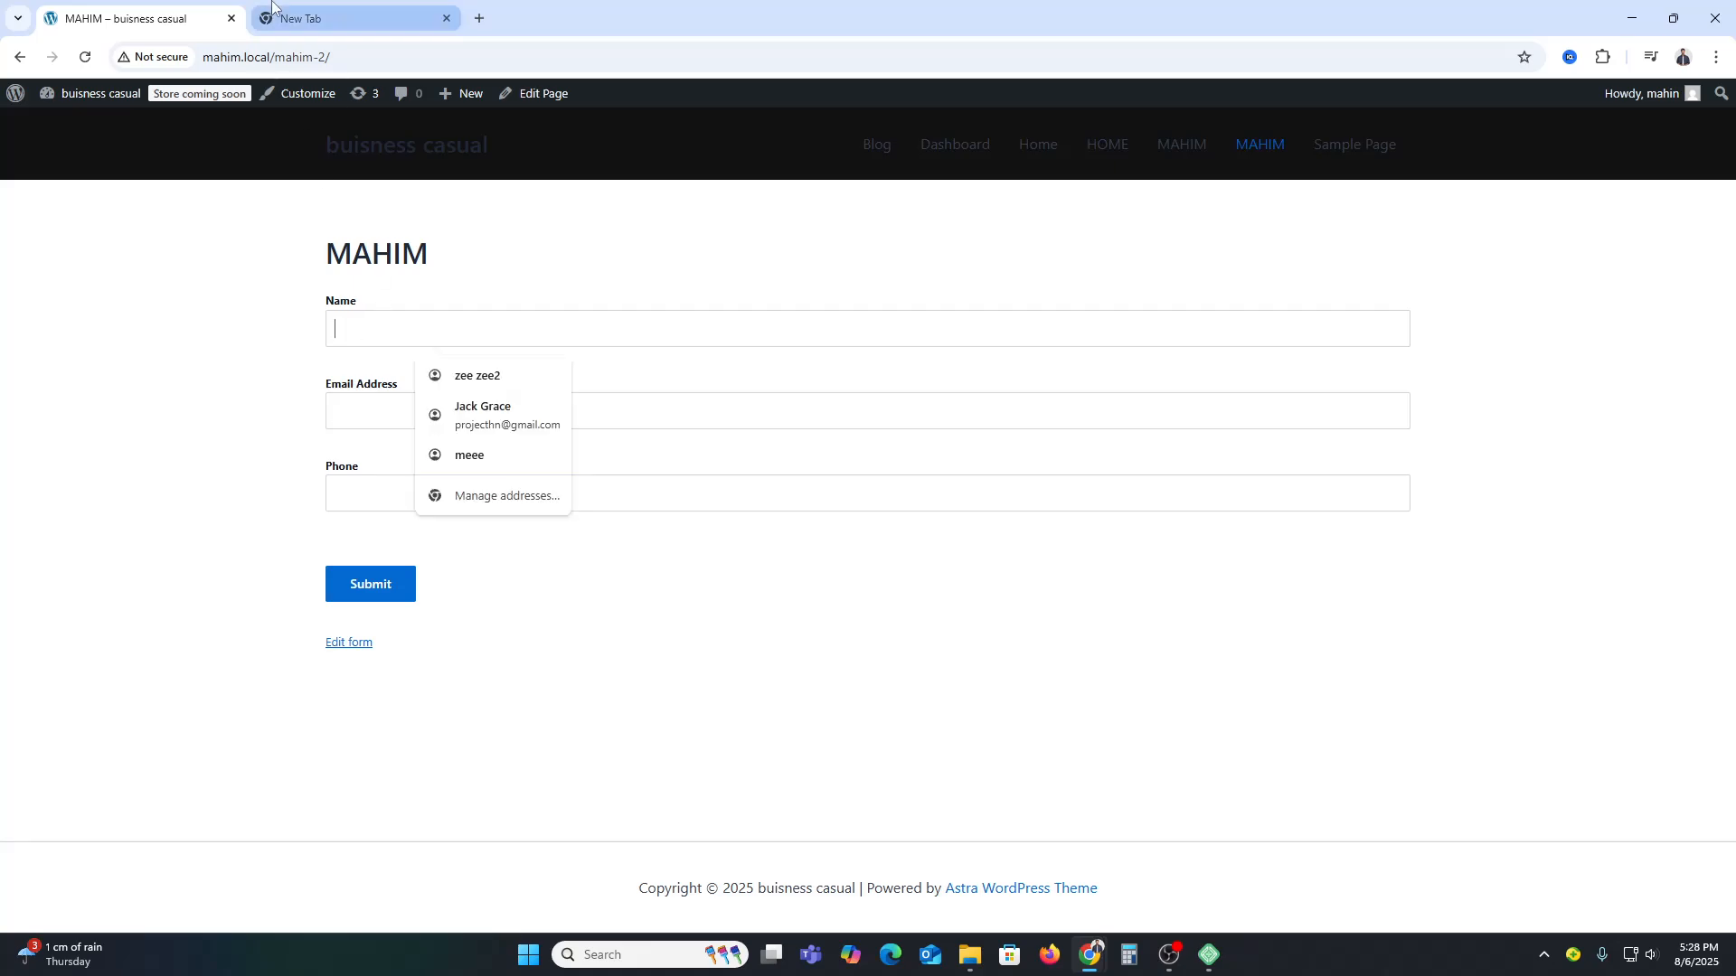
click(19, 56)
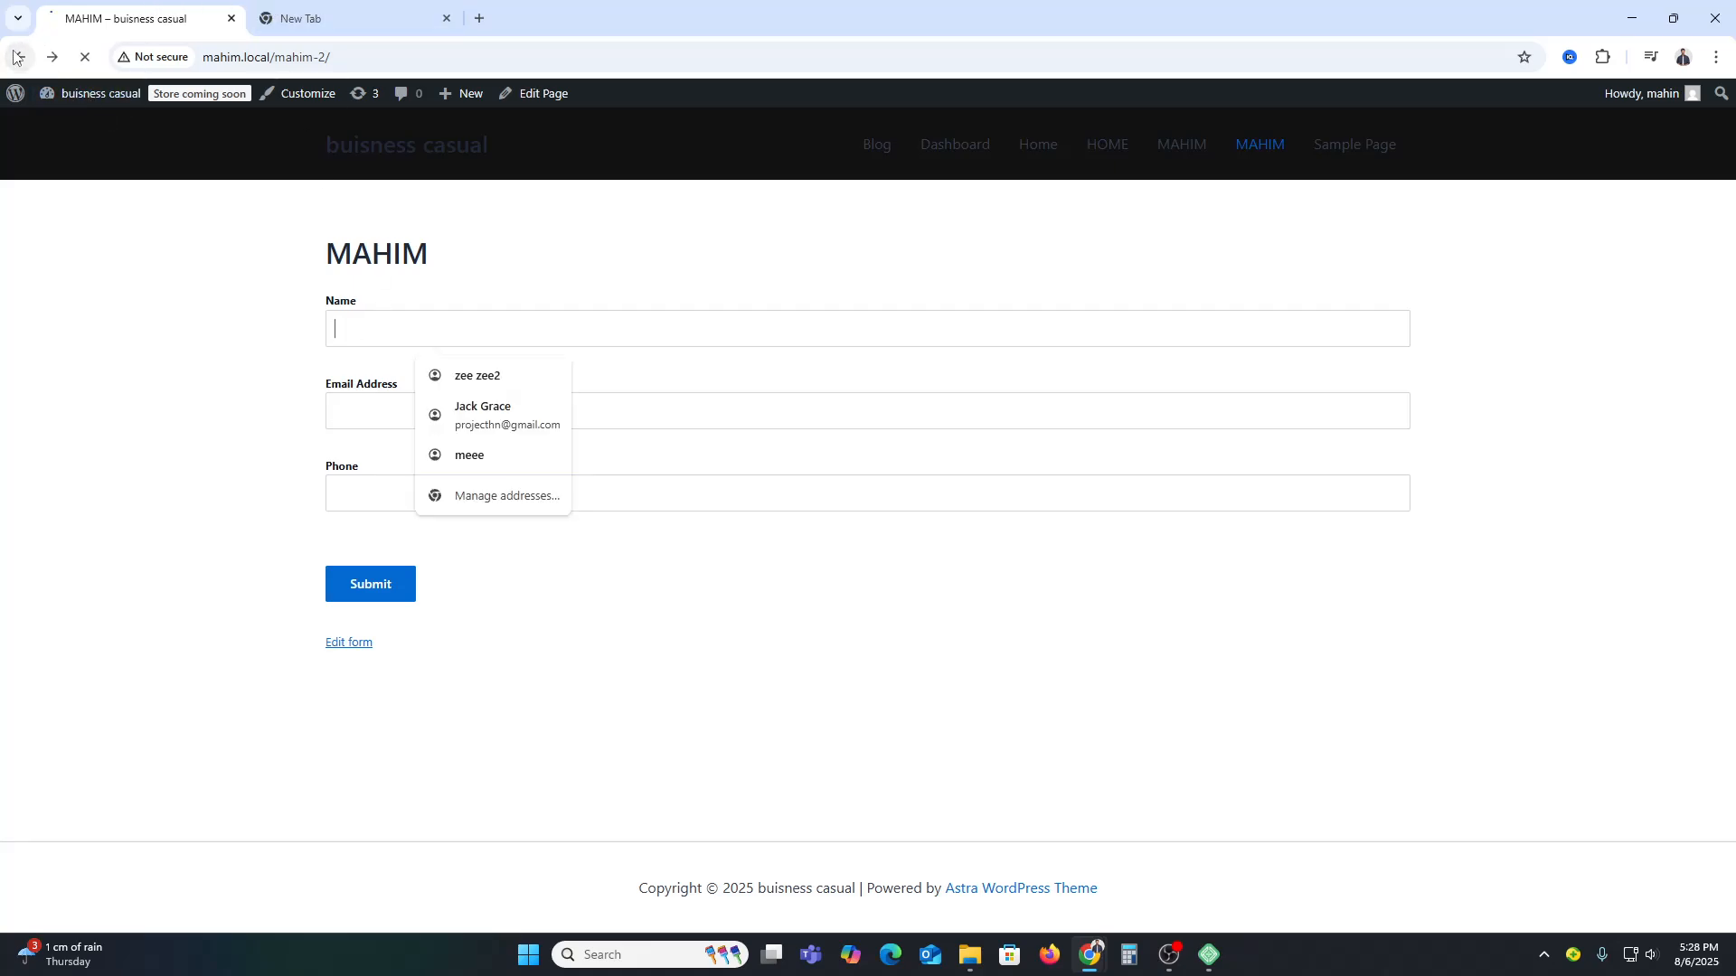